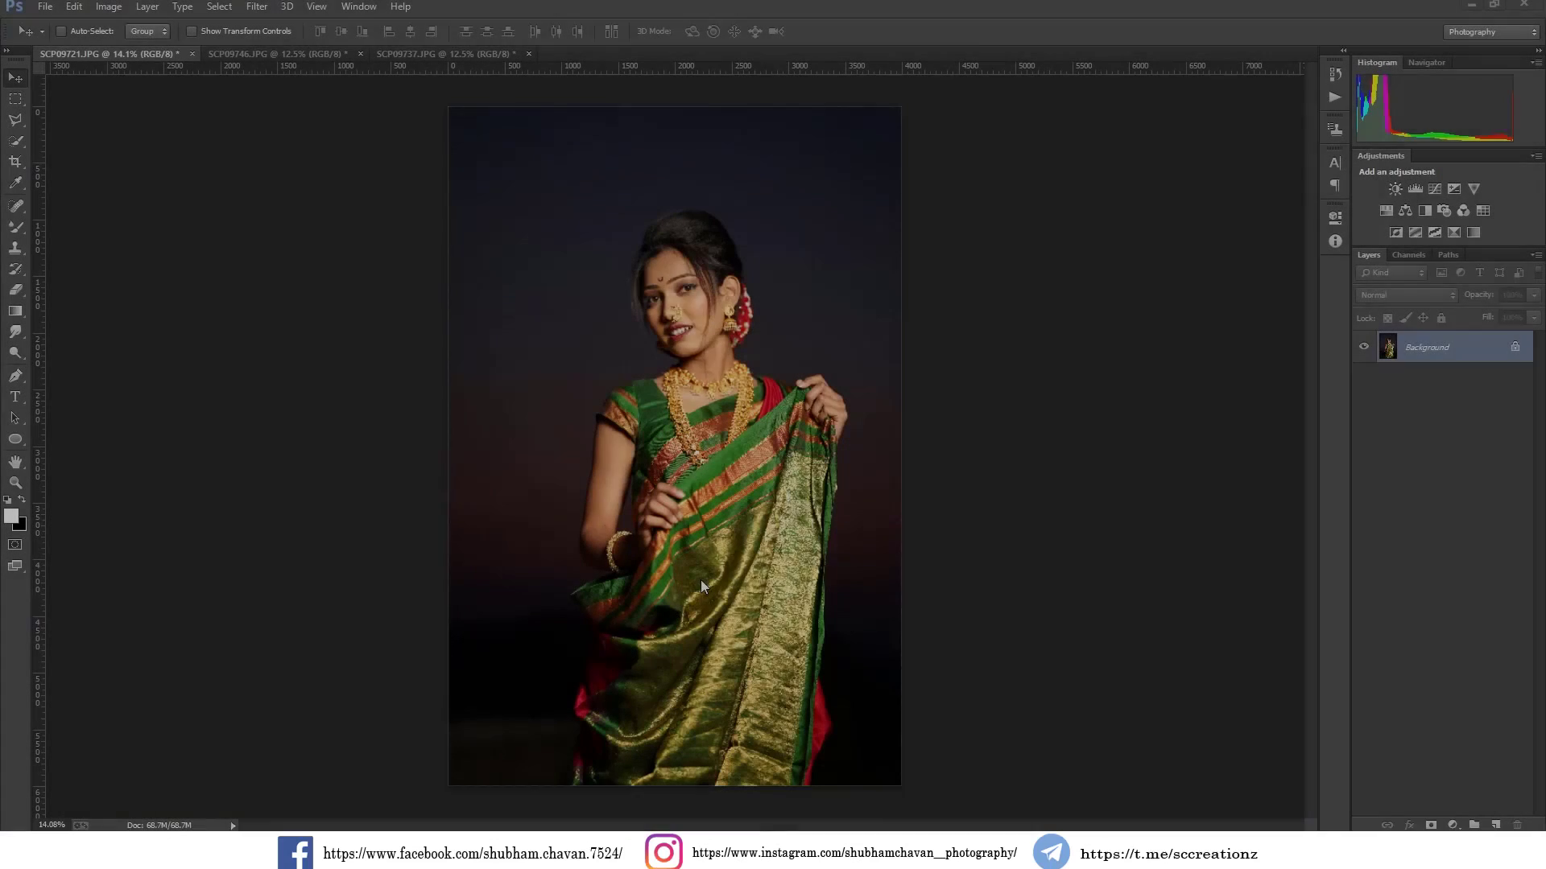
Apply a Levels adjustment to the portrait with the midtone value set to 1.08
{"action": "key", "text": "ctrl+minus"}
{"action": "key", "text": "ctrl+plus"}
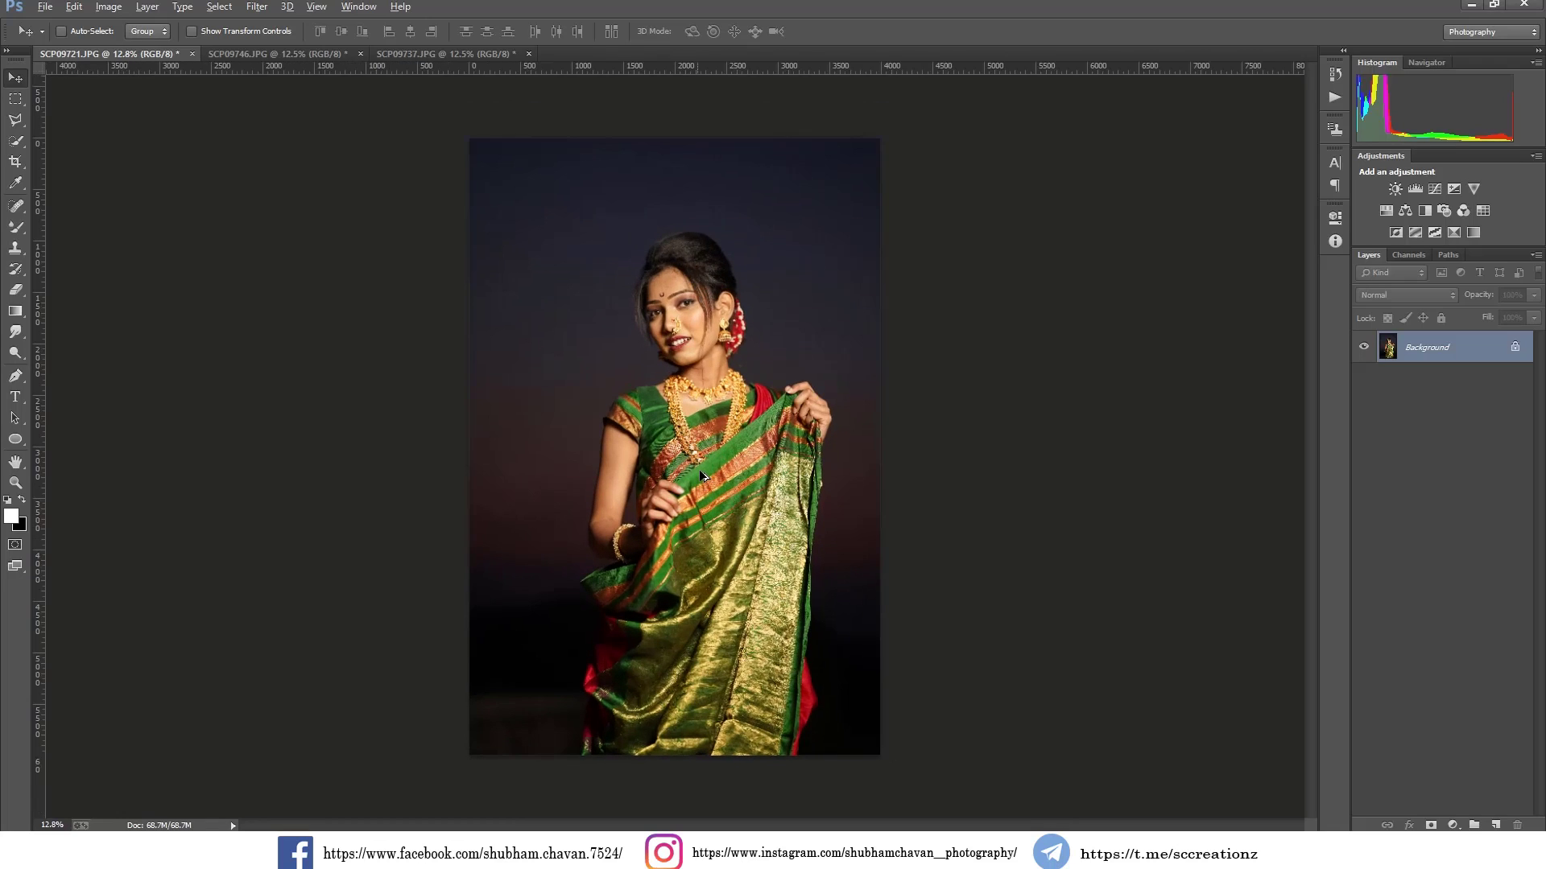
{"action": "left_click", "coordinate": [103, 11]}
{"action": "mouse_move", "coordinate": [133, 46]}
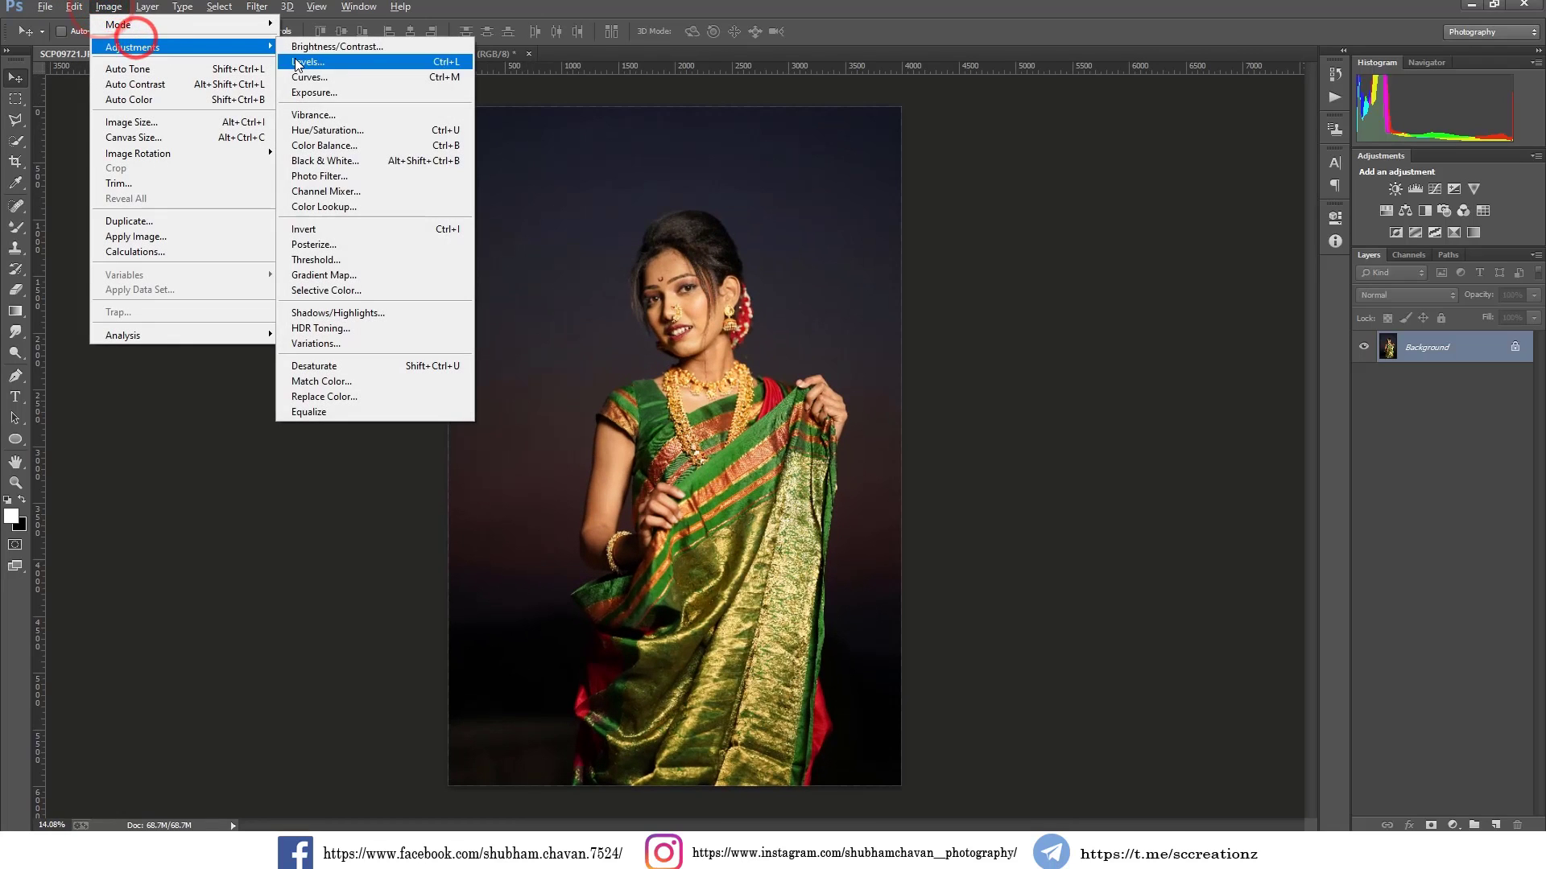
{"action": "left_click", "coordinate": [294, 60]}
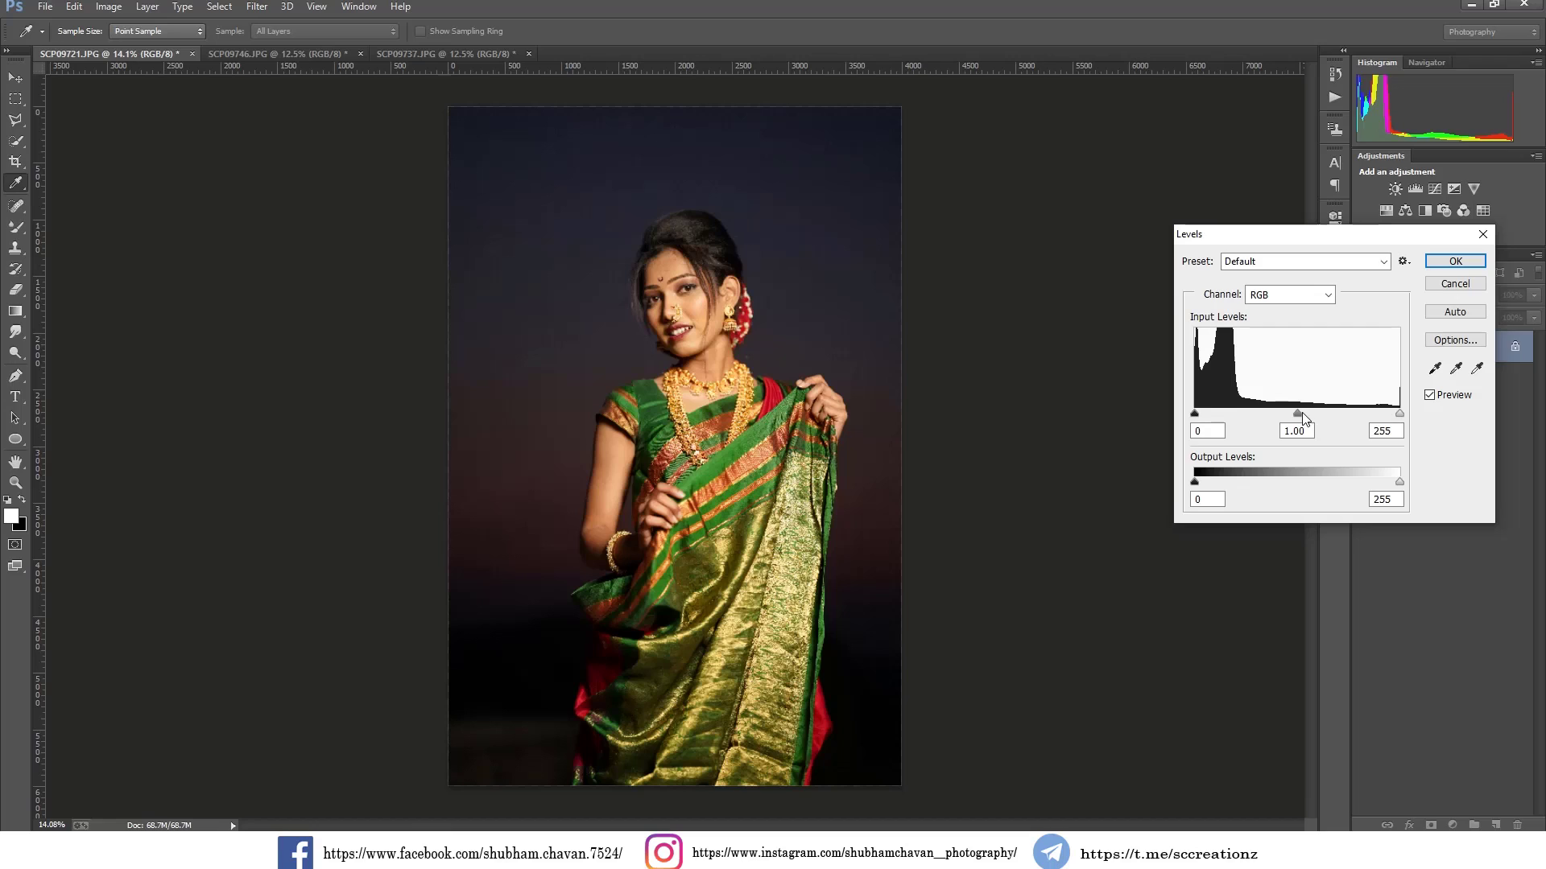
{"action": "left_click_drag", "start_coordinate": [1296, 416], "coordinate": [1291, 416]}
{"action": "left_click", "coordinate": [1450, 261]}
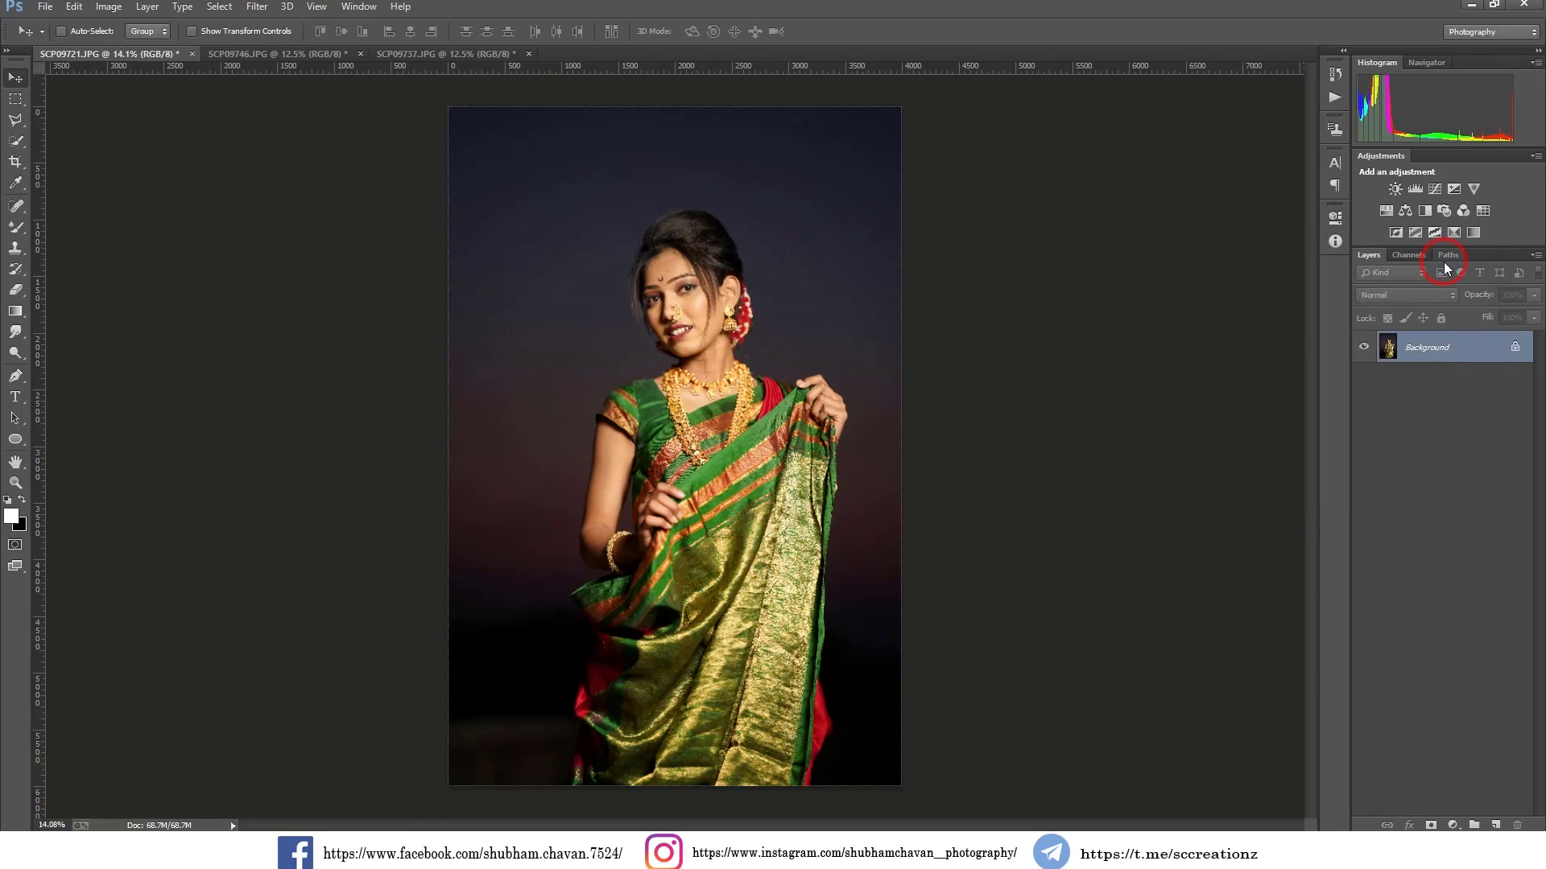
Unlock the Background as Layer 0 and duplicate it as Layer 0 copy
{"action": "left_click", "coordinate": [1516, 351]}
{"action": "right_click", "coordinate": [1475, 349]}
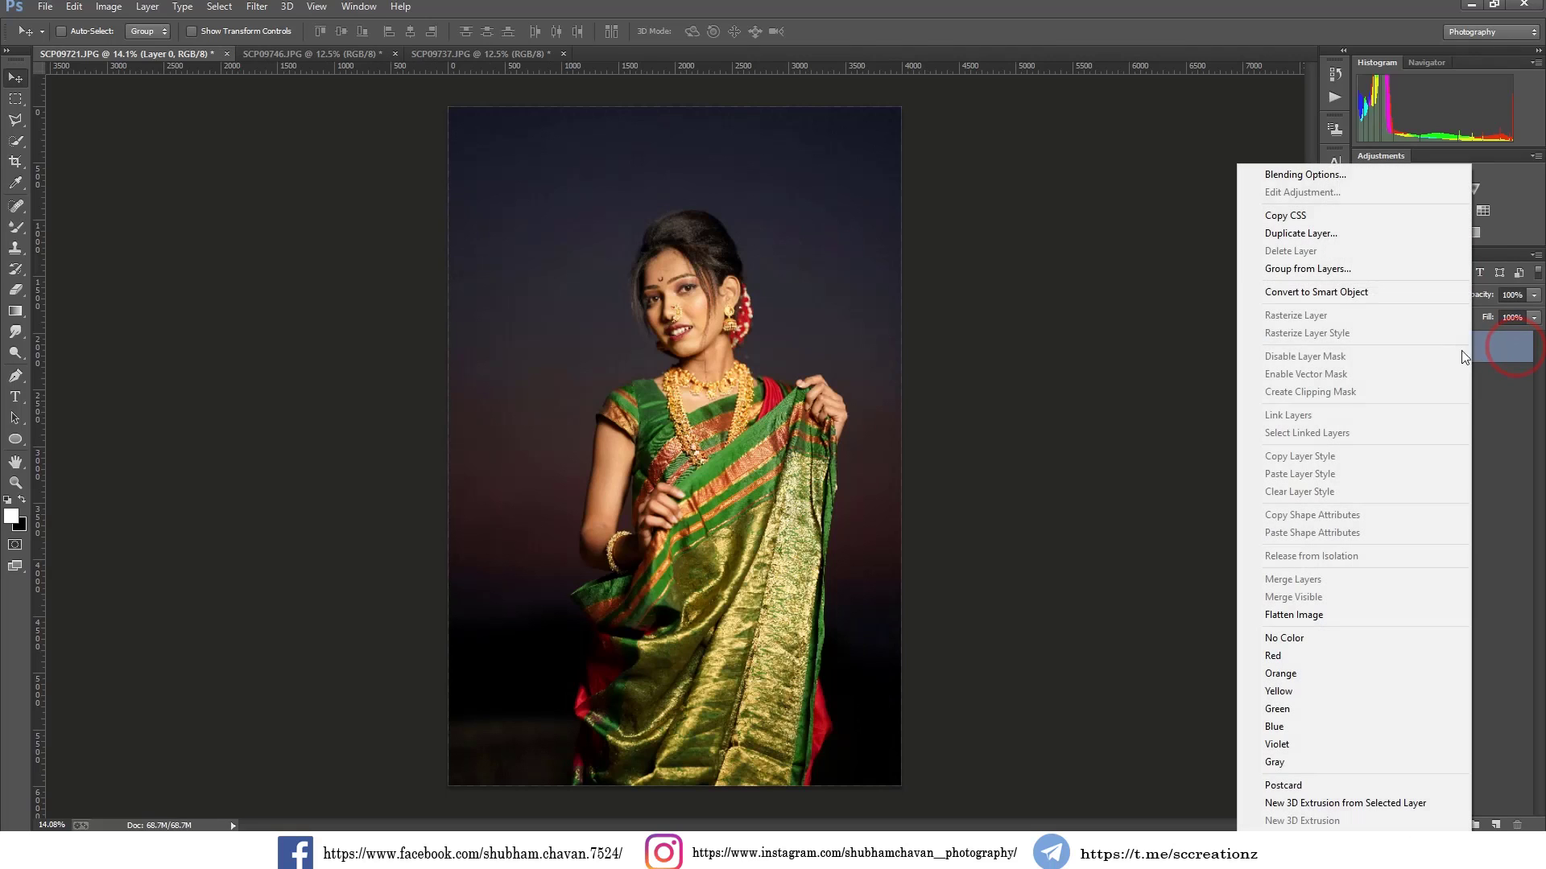
{"action": "left_click", "coordinate": [1294, 234]}
{"action": "left_click", "coordinate": [913, 258]}
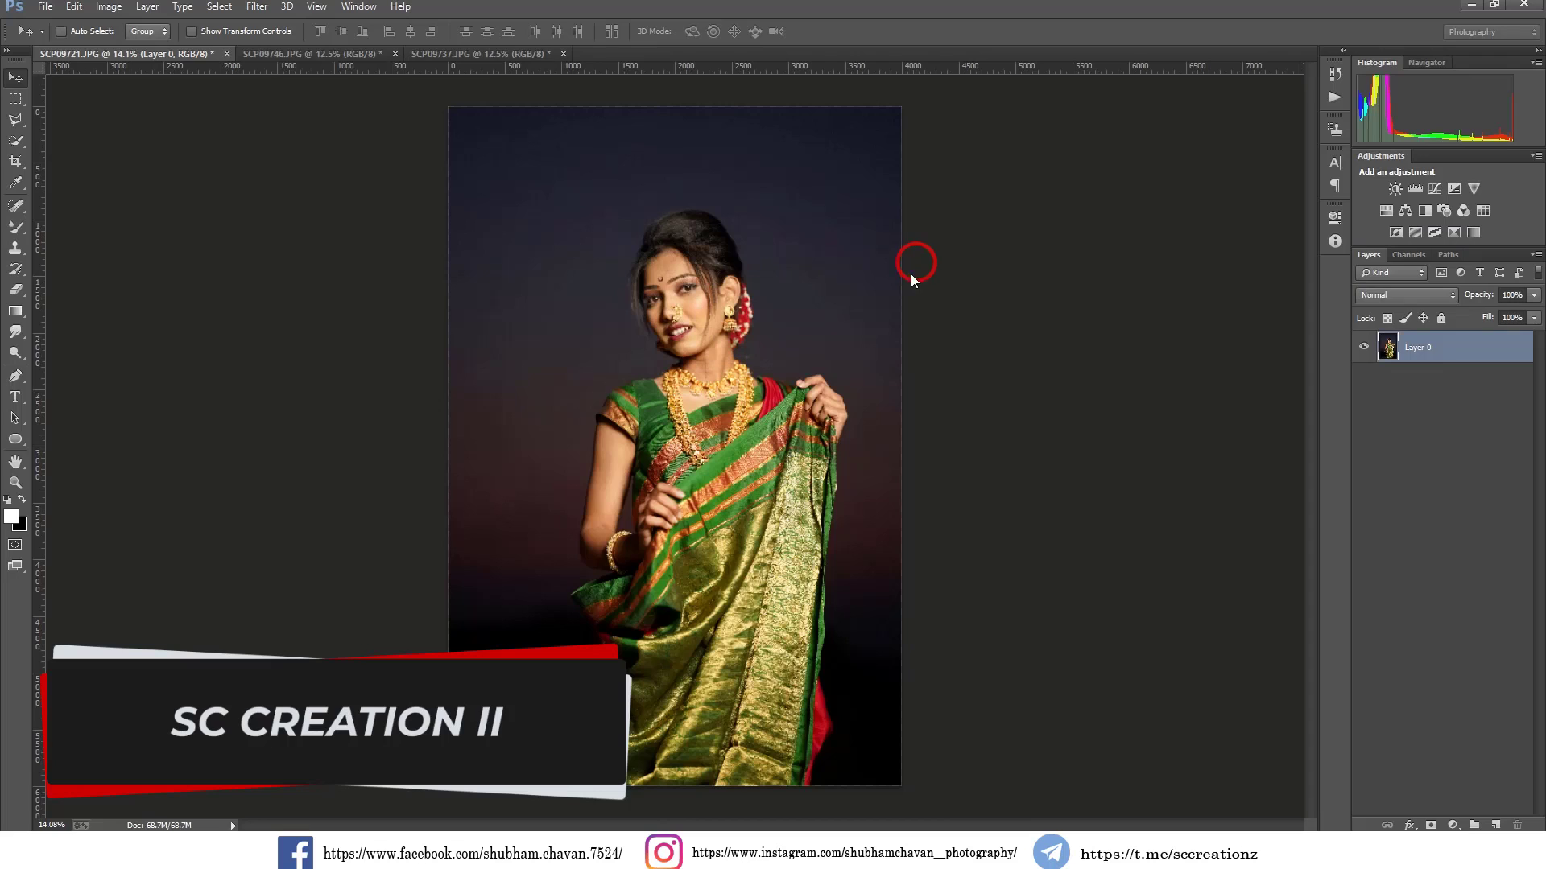
Zoom in on the woman's face and bring up the healing tools group
{"action": "scroll", "coordinate": [910, 274], "scroll_direction": "up", "scroll_amount": 1}
{"action": "scroll", "coordinate": [805, 282], "scroll_direction": "up", "scroll_amount": 1}
{"action": "scroll", "coordinate": [674, 290], "scroll_direction": "up", "scroll_amount": 1}
{"action": "scroll", "coordinate": [668, 331], "scroll_direction": "up", "scroll_amount": 1}
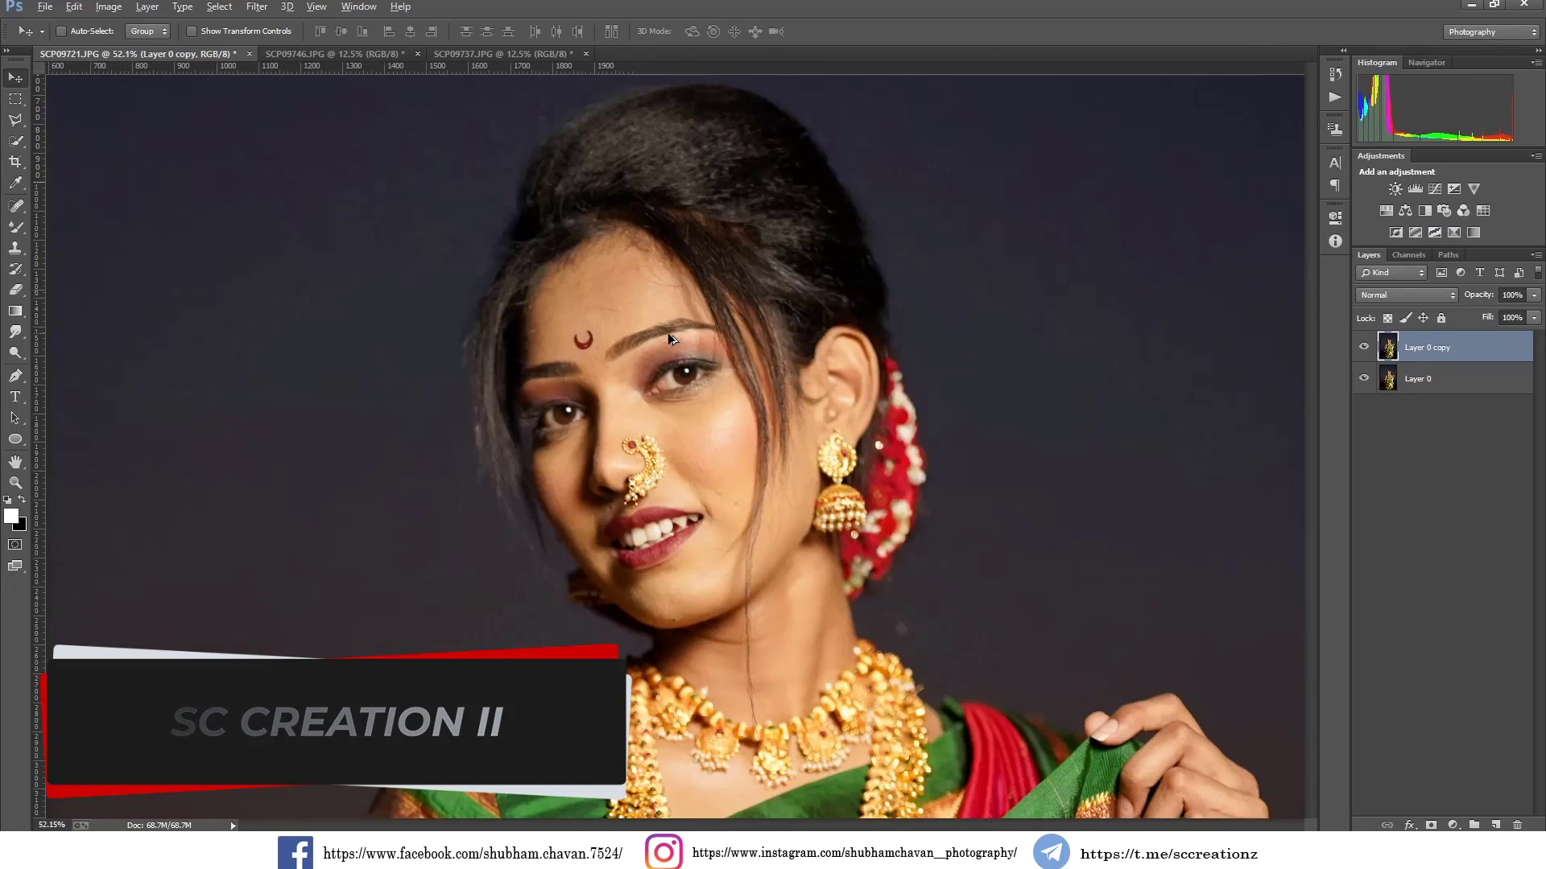
{"action": "scroll", "coordinate": [645, 384], "scroll_direction": "up", "scroll_amount": 1}
{"action": "scroll", "coordinate": [645, 384], "scroll_direction": "up", "scroll_amount": 1}
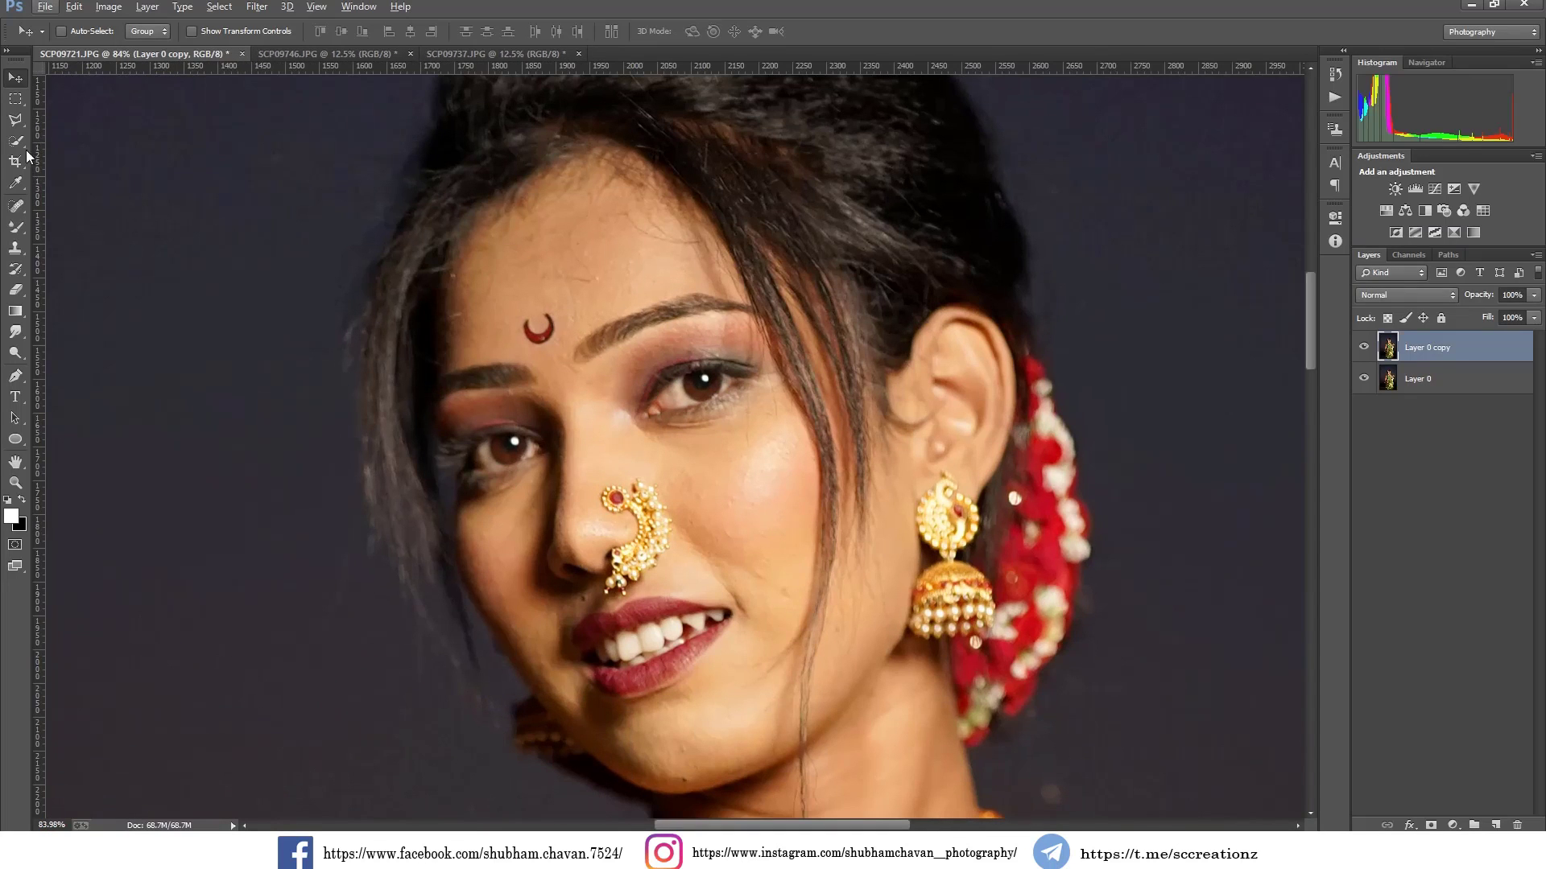
{"action": "left_click", "coordinate": [16, 206]}
Heal the forehead blemishes with the Spot Healing Brush Tool
{"action": "left_click", "coordinate": [50, 206]}
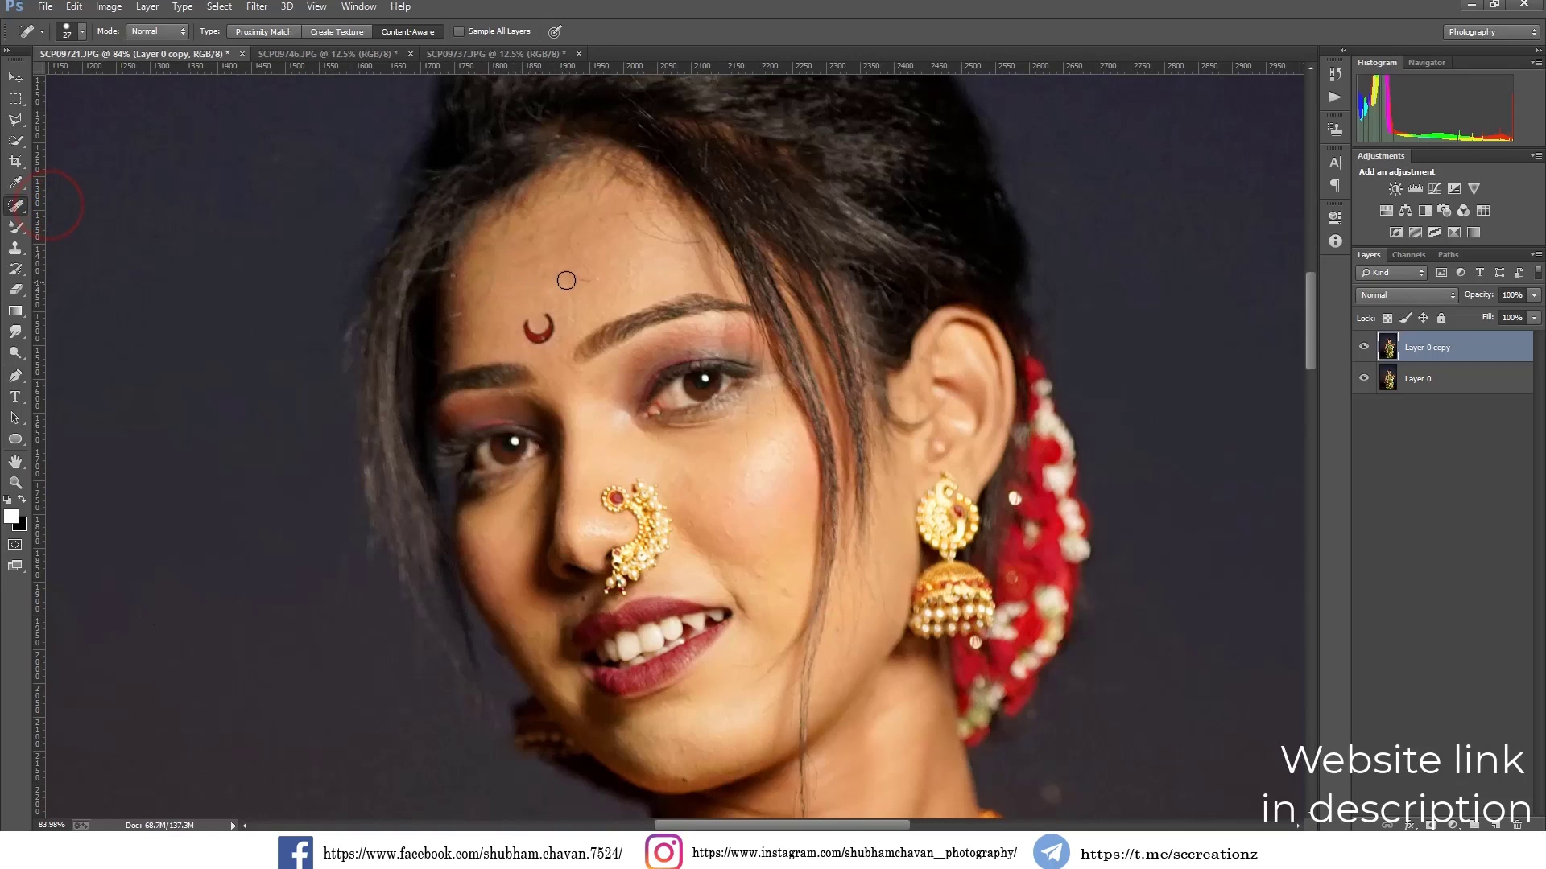
{"action": "left_click_drag", "start_coordinate": [579, 255], "coordinate": [577, 292]}
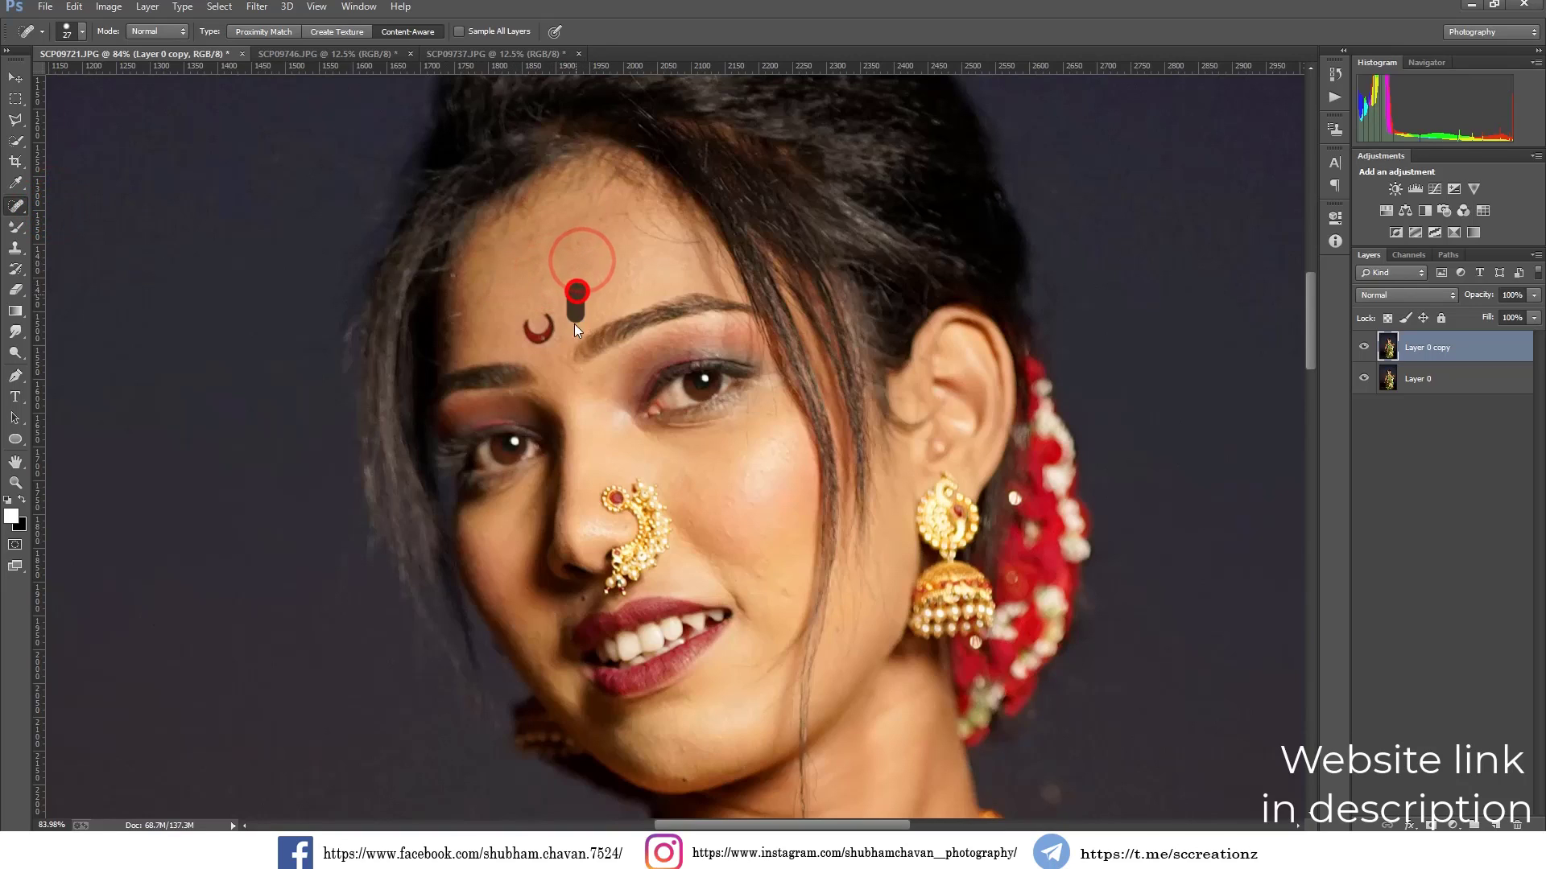
{"action": "left_click", "coordinate": [536, 301]}
{"action": "left_click", "coordinate": [574, 237]}
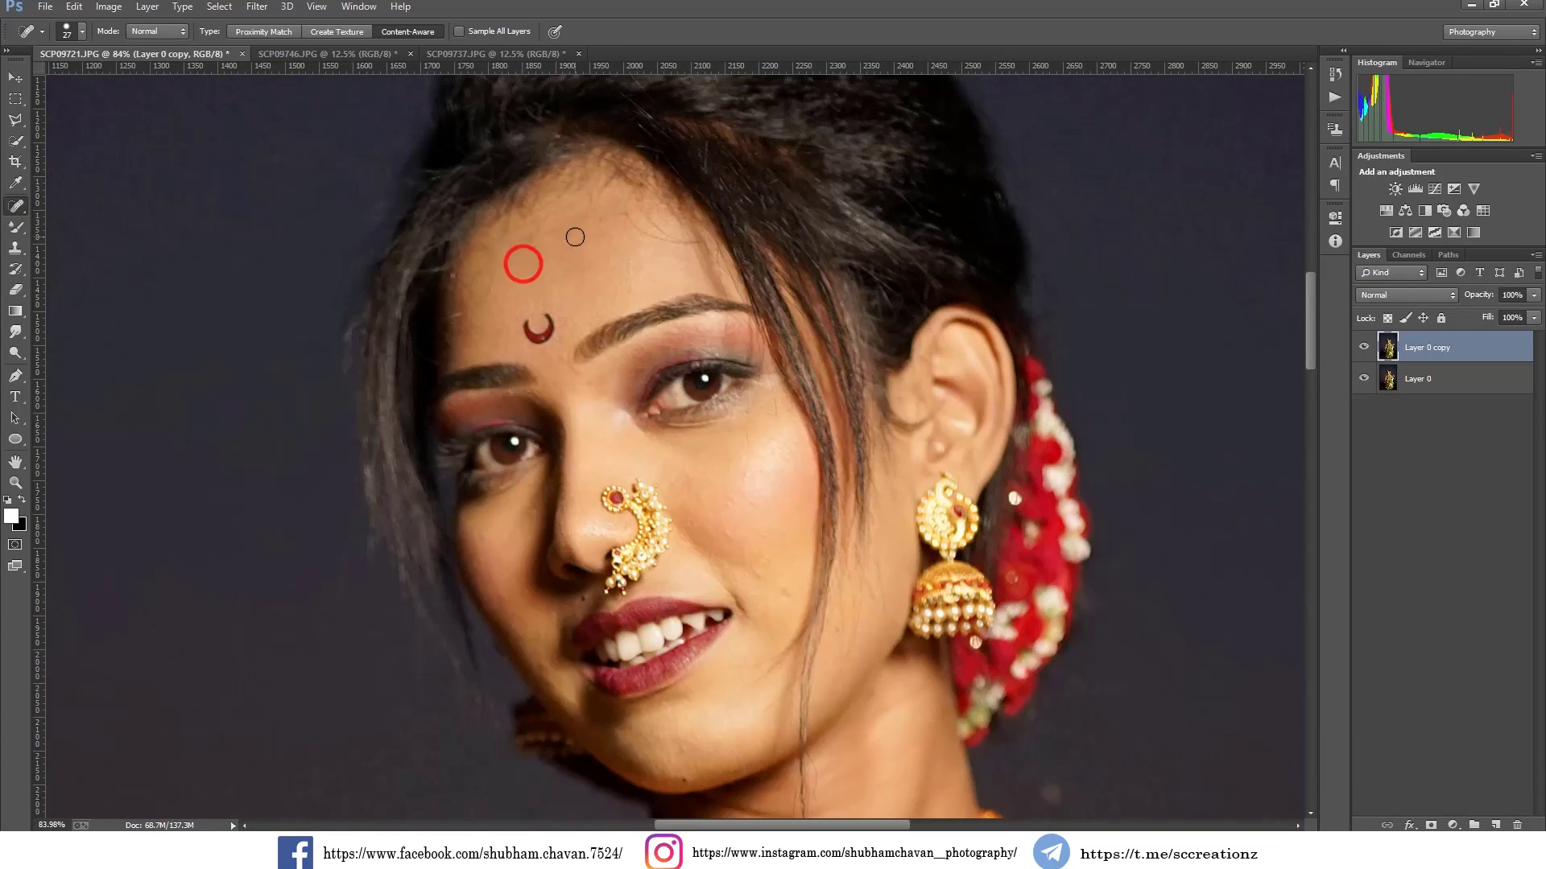
{"action": "left_click_drag", "start_coordinate": [534, 241], "coordinate": [552, 251]}
Heal the spots running down the cheek and beside the nose ring
{"action": "left_click_drag", "start_coordinate": [751, 567], "coordinate": [784, 594]}
{"action": "left_click", "coordinate": [728, 524]}
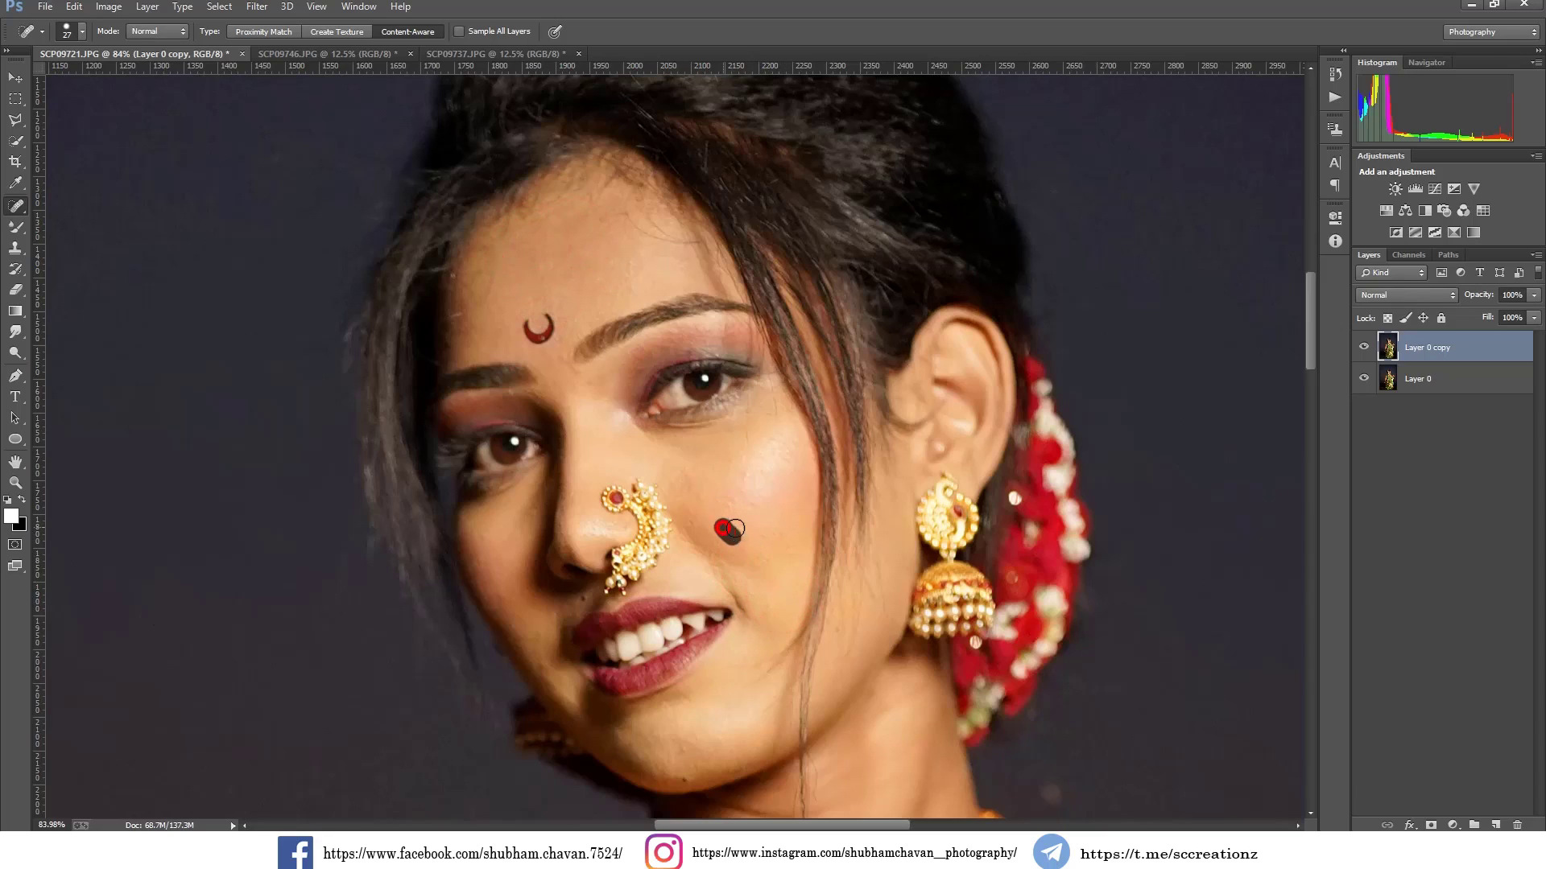
{"action": "left_click_drag", "start_coordinate": [723, 499], "coordinate": [739, 497]}
{"action": "left_click", "coordinate": [745, 466]}
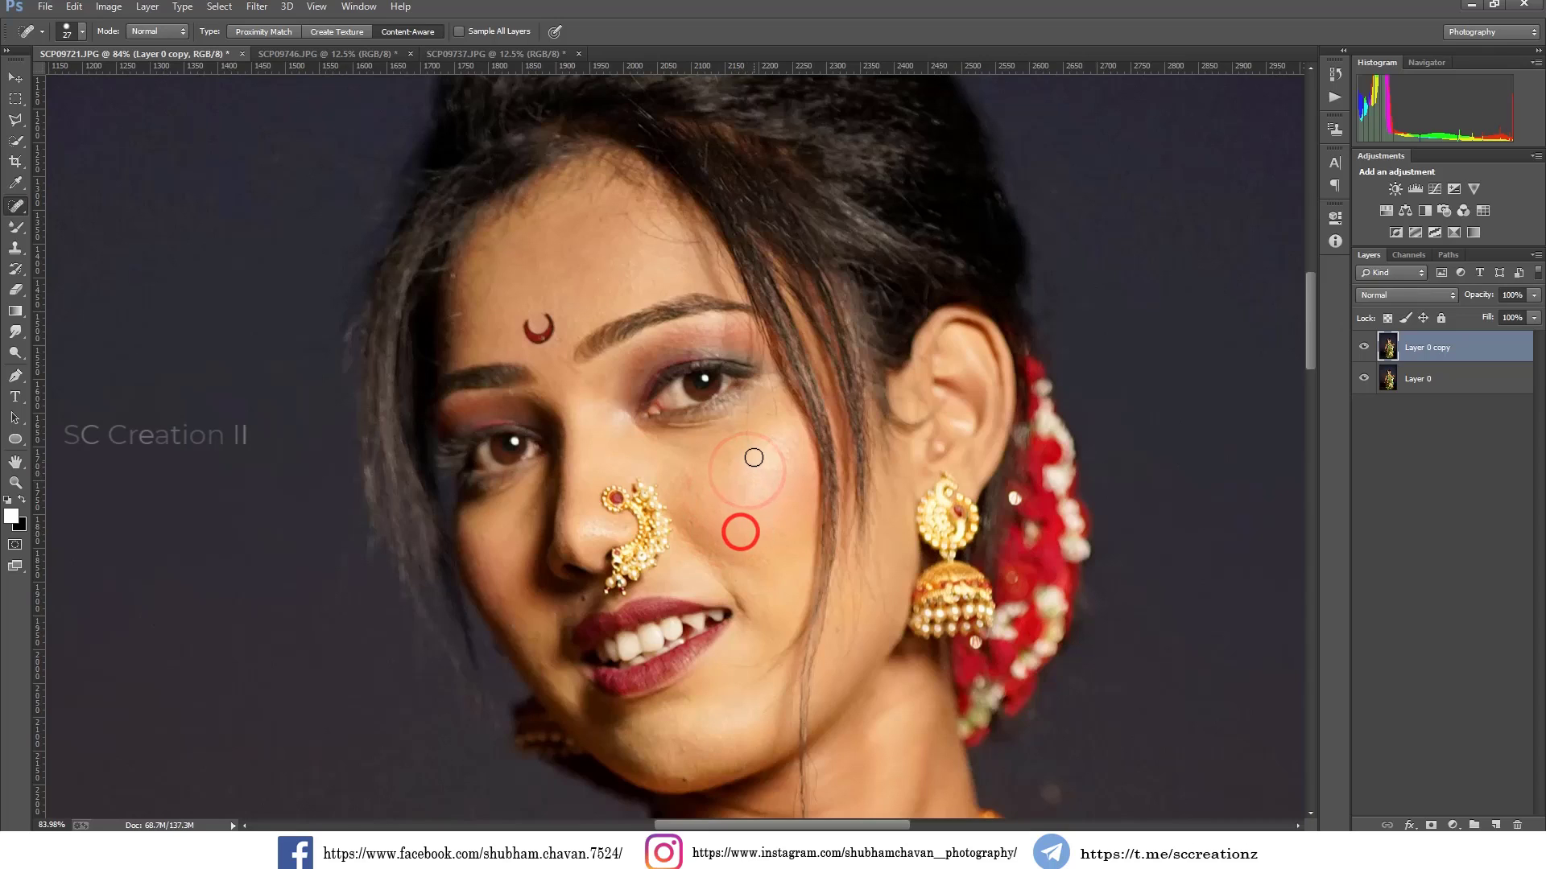
{"action": "left_click_drag", "start_coordinate": [748, 437], "coordinate": [748, 471]}
{"action": "left_click", "coordinate": [694, 520]}
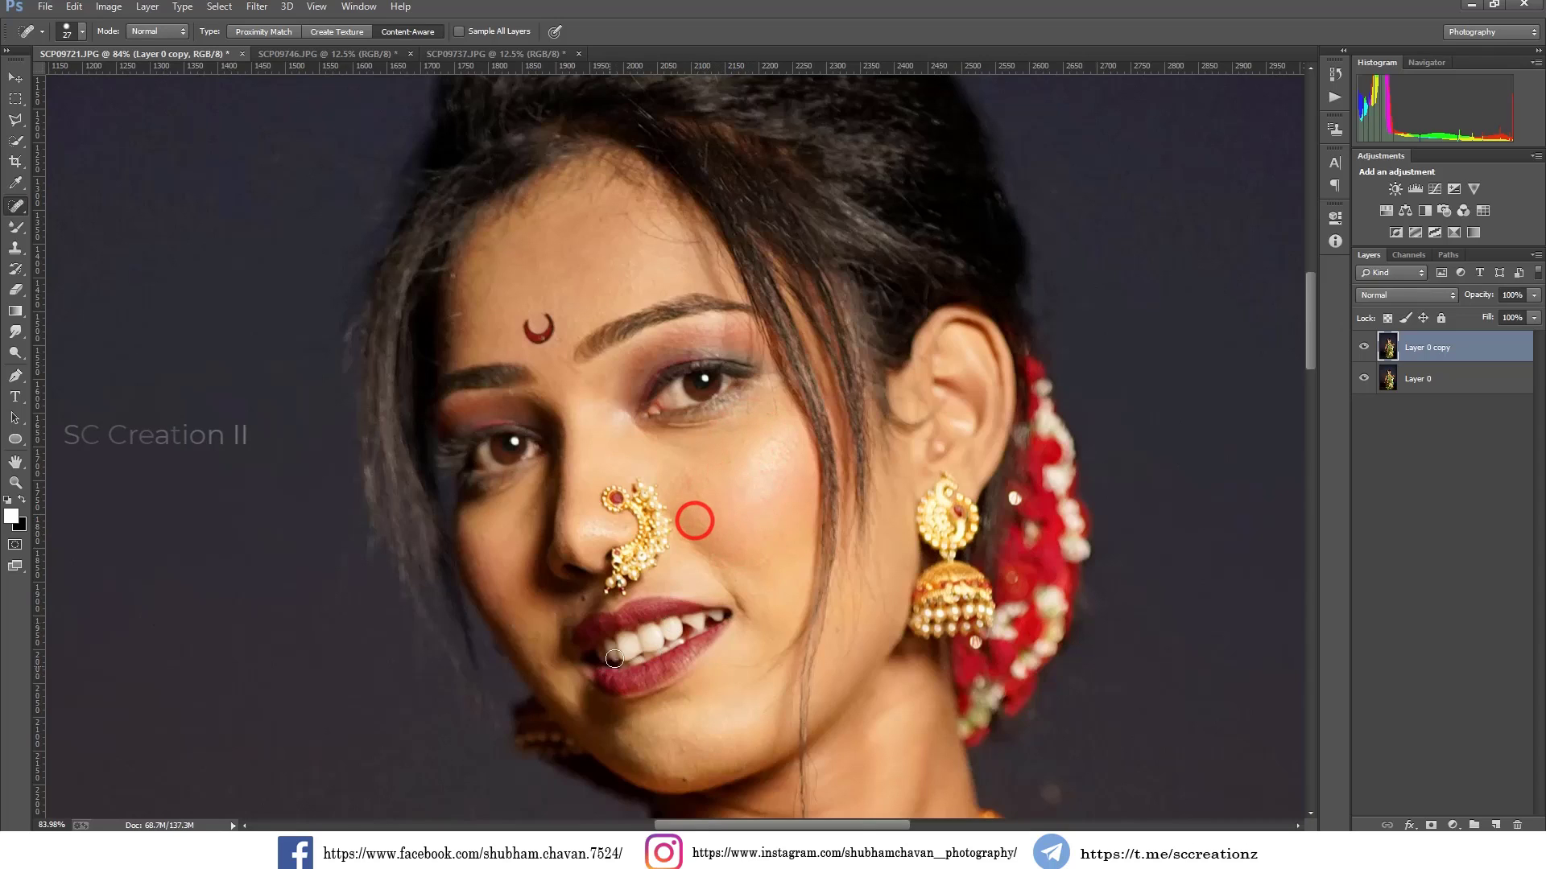
Shift the view and heal the remaining spots on the upper forehead
{"action": "scroll", "coordinate": [657, 716], "scroll_direction": "down", "scroll_amount": 1}
{"action": "scroll", "coordinate": [657, 717], "scroll_direction": "down", "scroll_amount": 2}
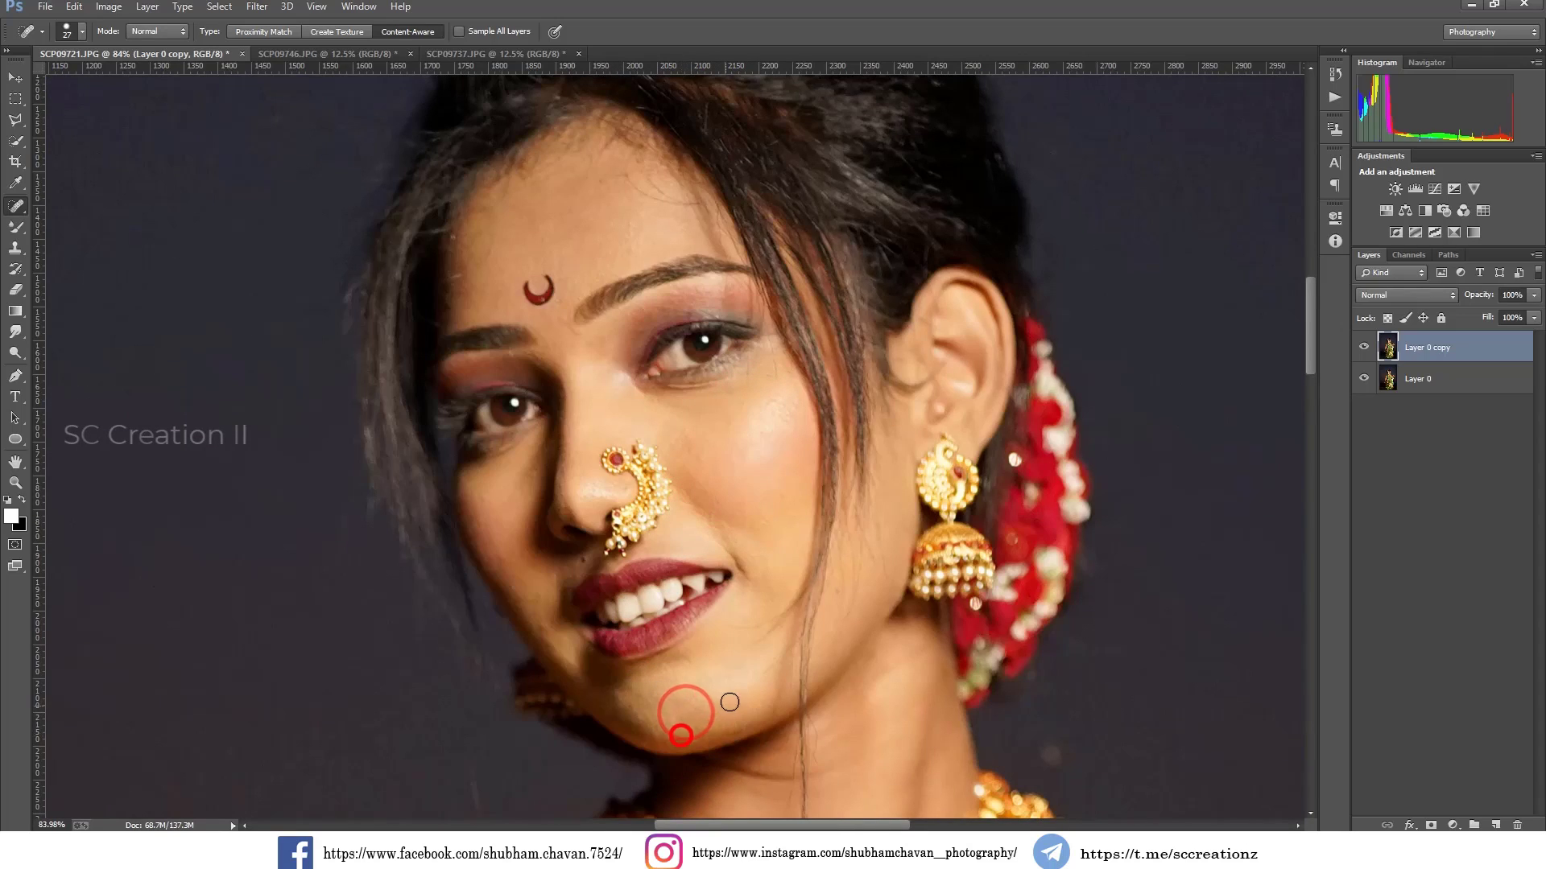
{"action": "scroll", "coordinate": [805, 701], "scroll_direction": "down", "scroll_amount": 1}
{"action": "scroll", "coordinate": [761, 661], "scroll_direction": "down", "scroll_amount": 2}
{"action": "scroll", "coordinate": [762, 661], "scroll_direction": "down", "scroll_amount": 2}
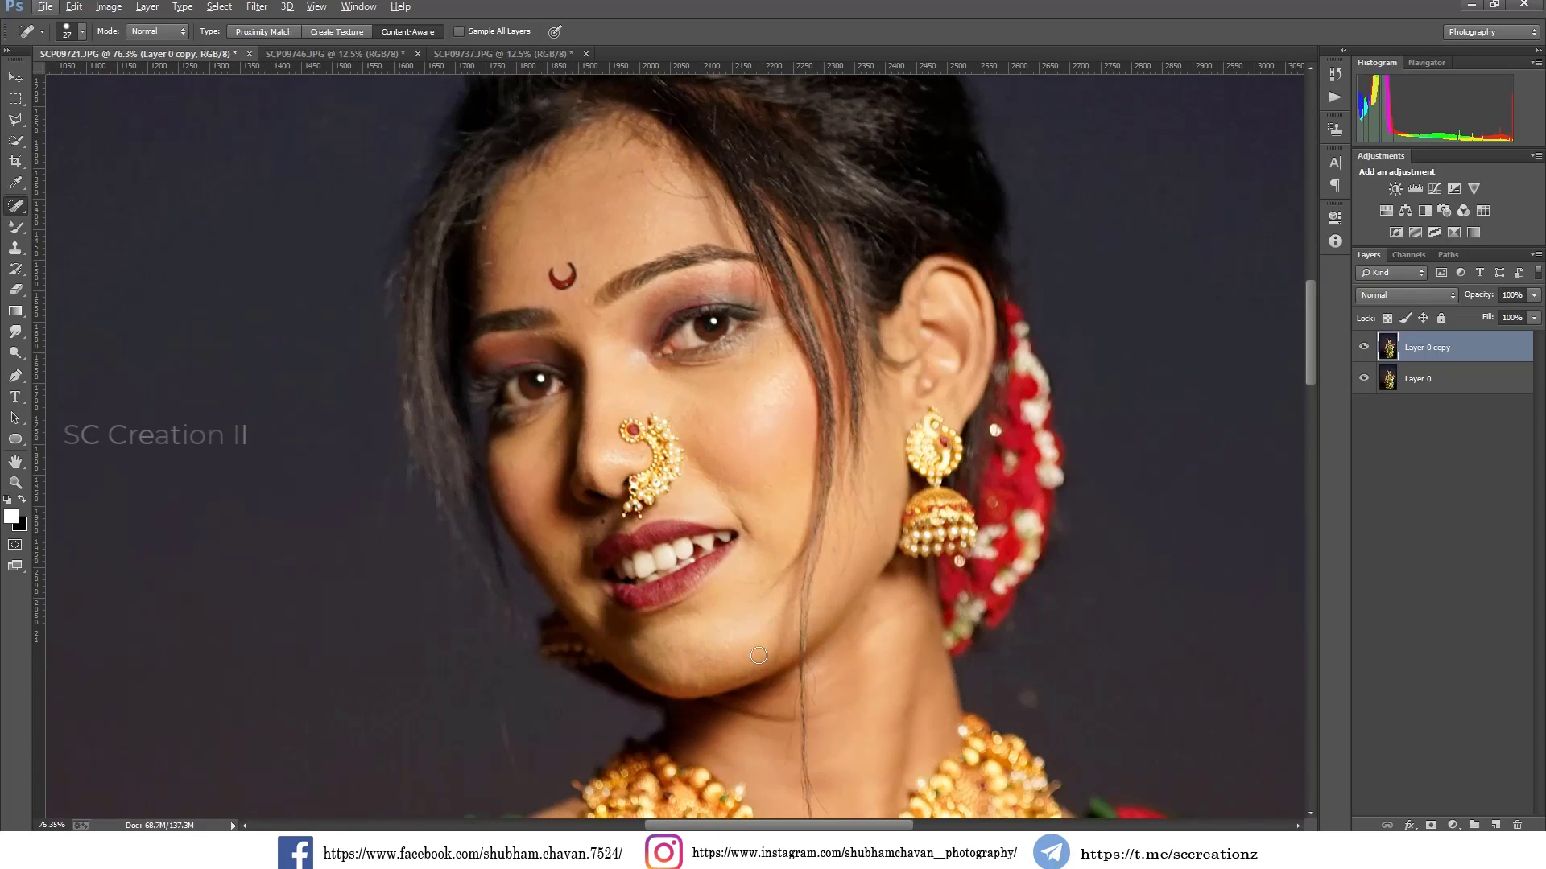
{"action": "scroll", "coordinate": [709, 419], "scroll_direction": "down", "scroll_amount": 1}
{"action": "left_click", "coordinate": [654, 184]}
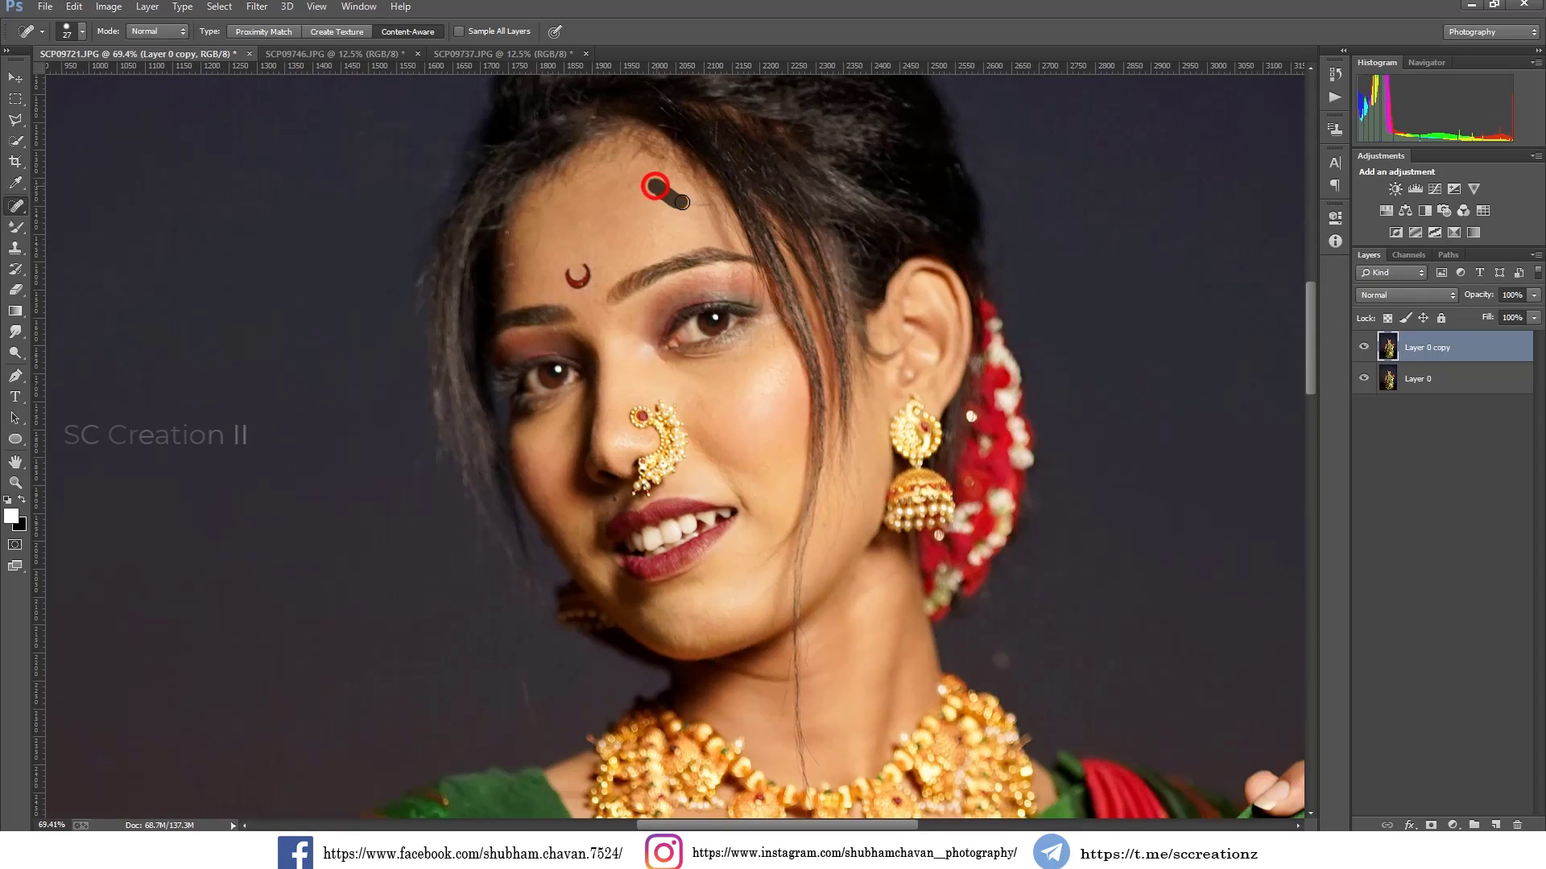
{"action": "left_click", "coordinate": [683, 201]}
{"action": "left_click", "coordinate": [645, 176]}
Select the Mixer Brush Tool and set its size to 103 px
{"action": "right_click", "coordinate": [20, 236]}
{"action": "left_click", "coordinate": [82, 275]}
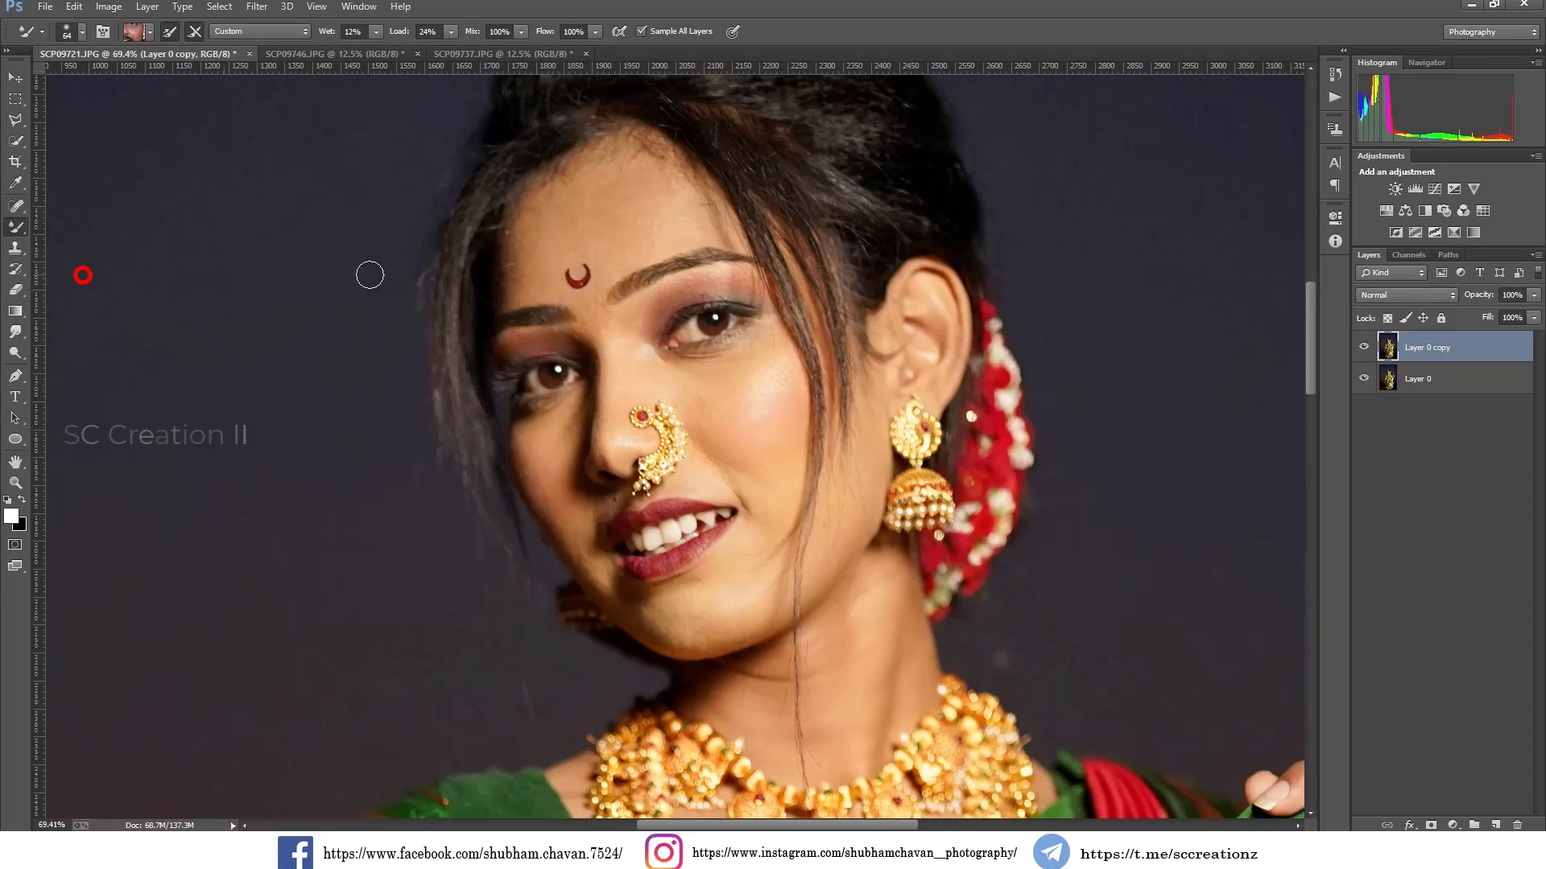
{"action": "right_click", "coordinate": [625, 221]}
{"action": "left_click_drag", "start_coordinate": [738, 265], "coordinate": [756, 266]}
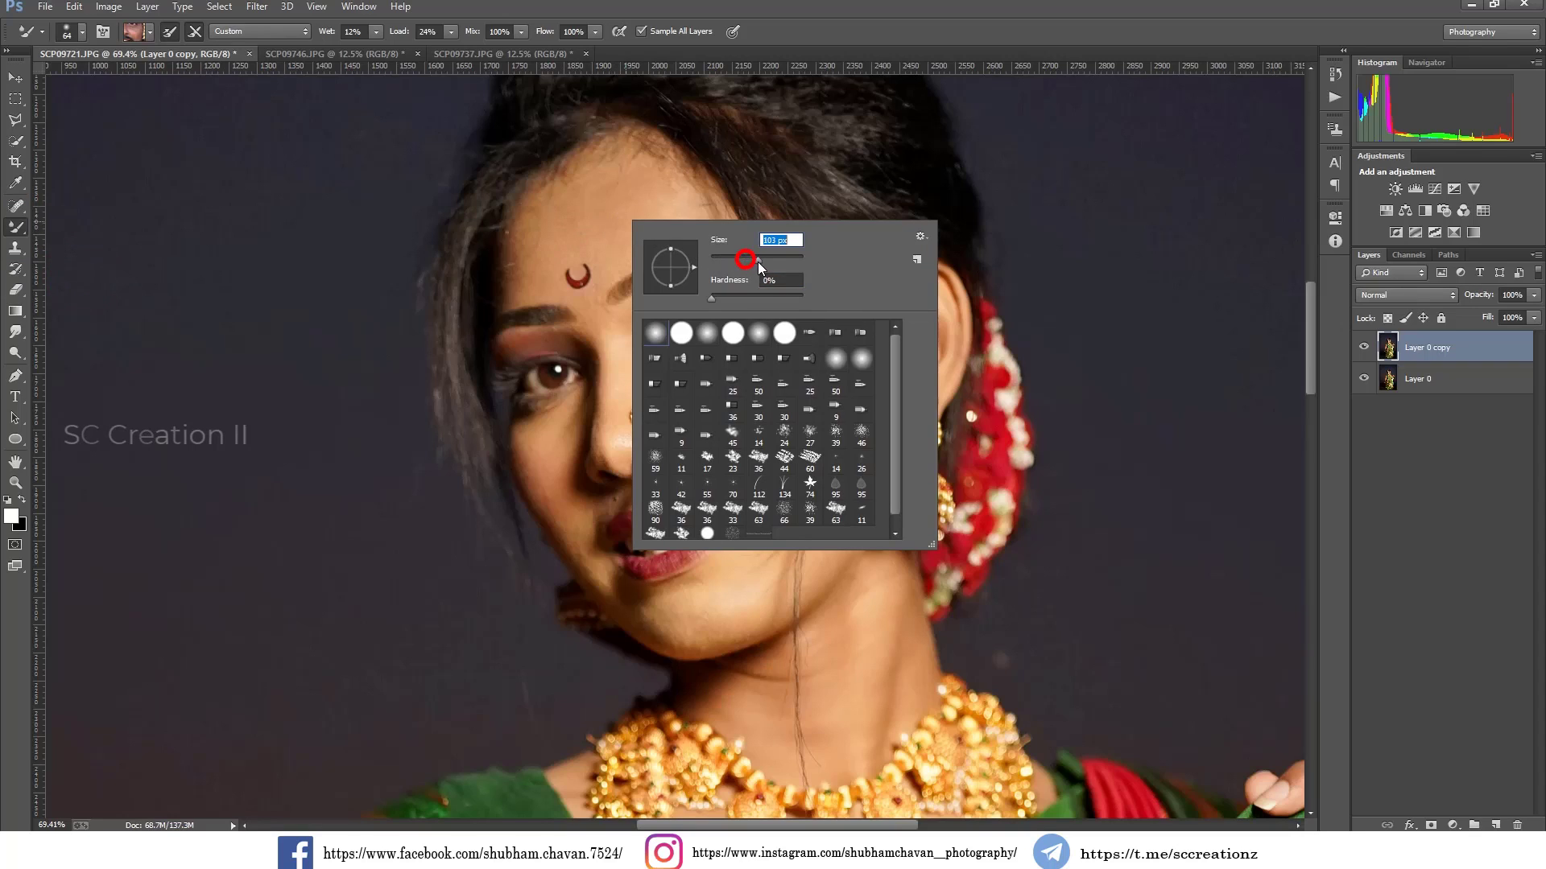
{"action": "left_click", "coordinate": [591, 213]}
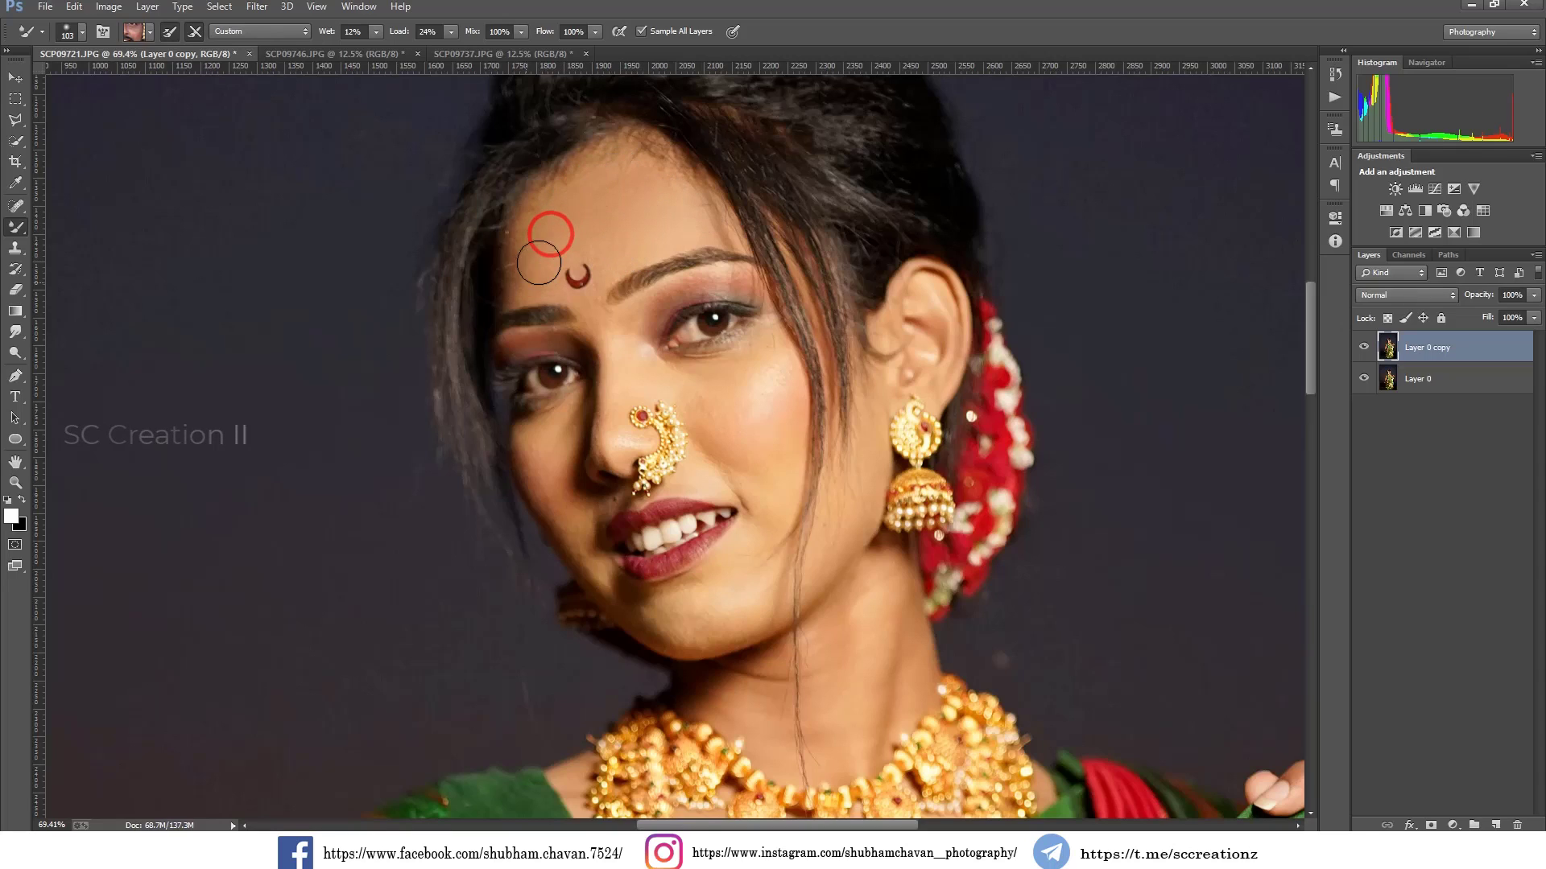
Blend the skin on the forehead, cheeks, mouth corner and jaw
{"action": "left_click_drag", "start_coordinate": [614, 235], "coordinate": [617, 248]}
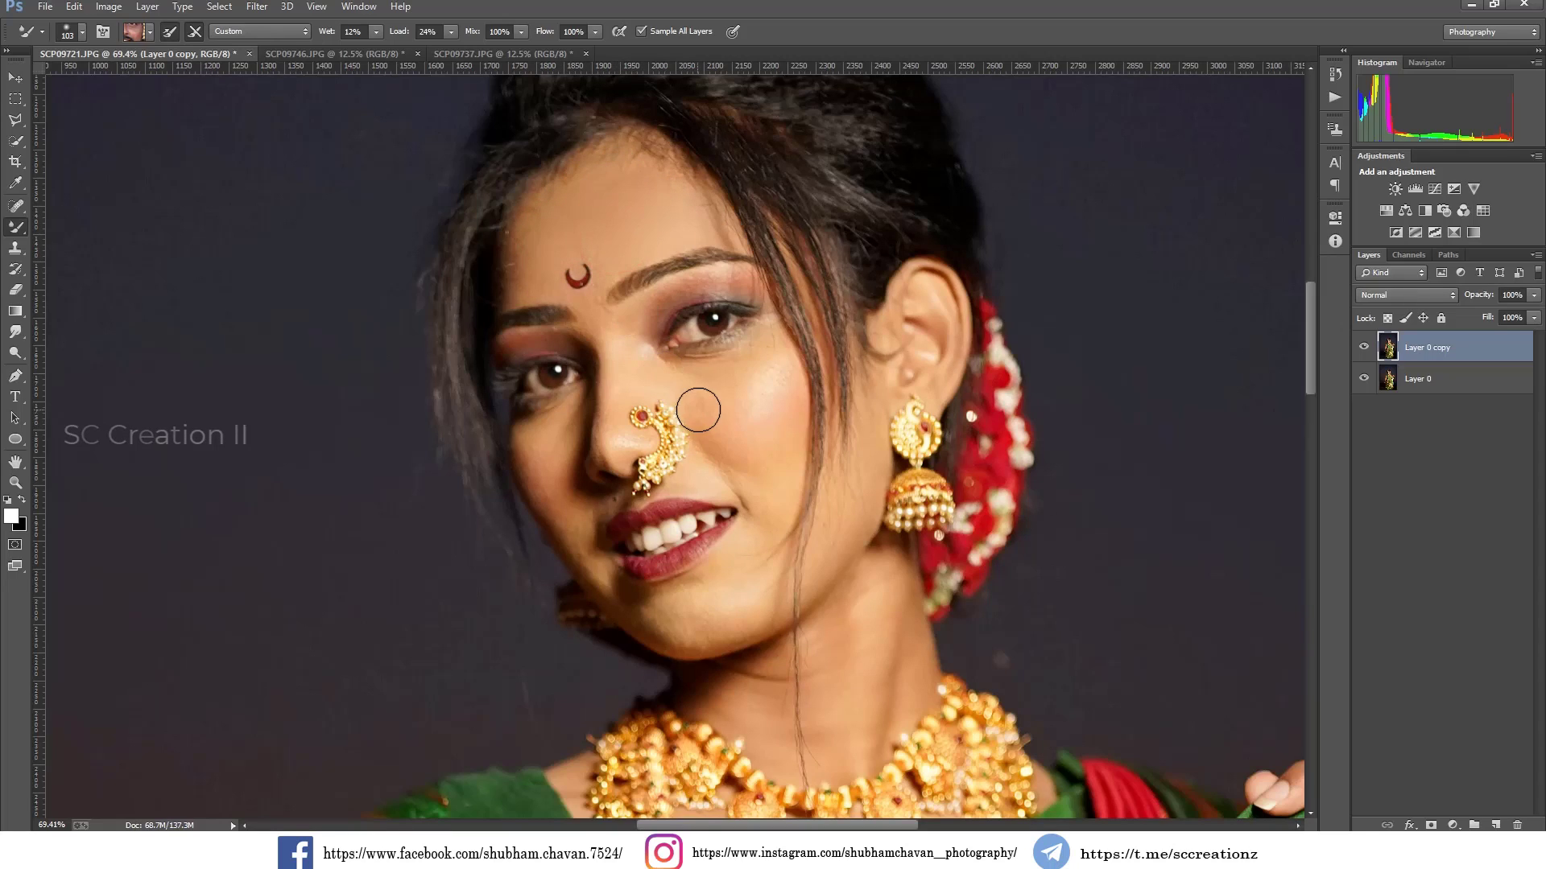
{"action": "mouse_move", "coordinate": [721, 411]}
{"action": "left_mouse_down"}
{"action": "mouse_move", "coordinate": [735, 368]}
{"action": "mouse_move", "coordinate": [776, 419]}
{"action": "mouse_move", "coordinate": [723, 460]}
{"action": "mouse_move", "coordinate": [697, 407]}
{"action": "mouse_move", "coordinate": [713, 404]}
{"action": "left_mouse_up"}
{"action": "left_click_drag", "start_coordinate": [742, 549], "coordinate": [744, 620]}
{"action": "left_click_drag", "start_coordinate": [556, 506], "coordinate": [552, 483]}
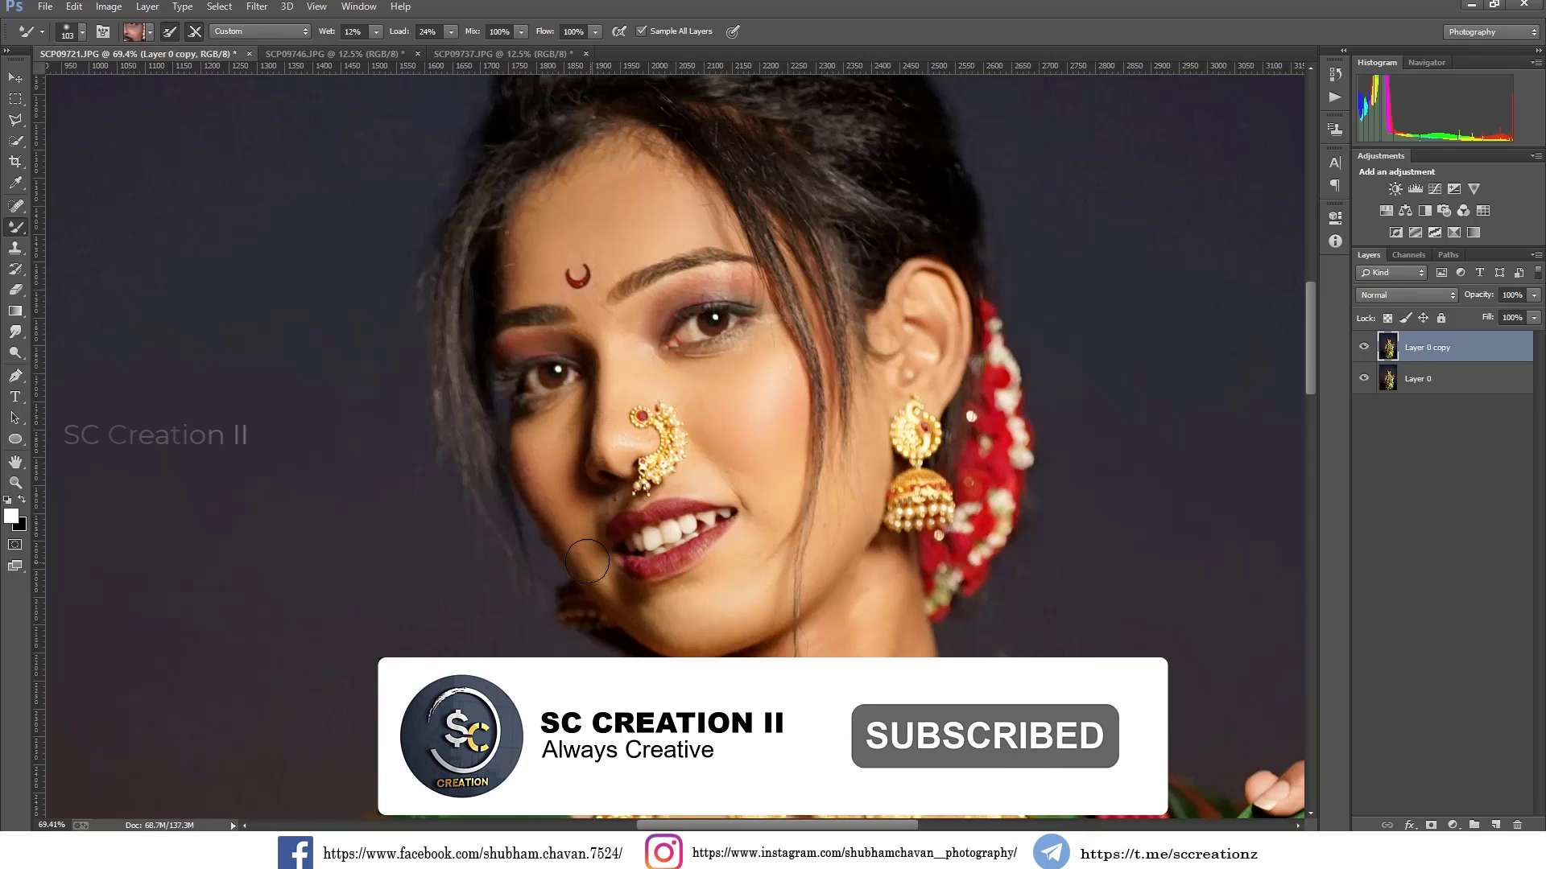
{"action": "left_click_drag", "start_coordinate": [586, 560], "coordinate": [709, 613]}
{"action": "left_click_drag", "start_coordinate": [874, 579], "coordinate": [883, 592]}
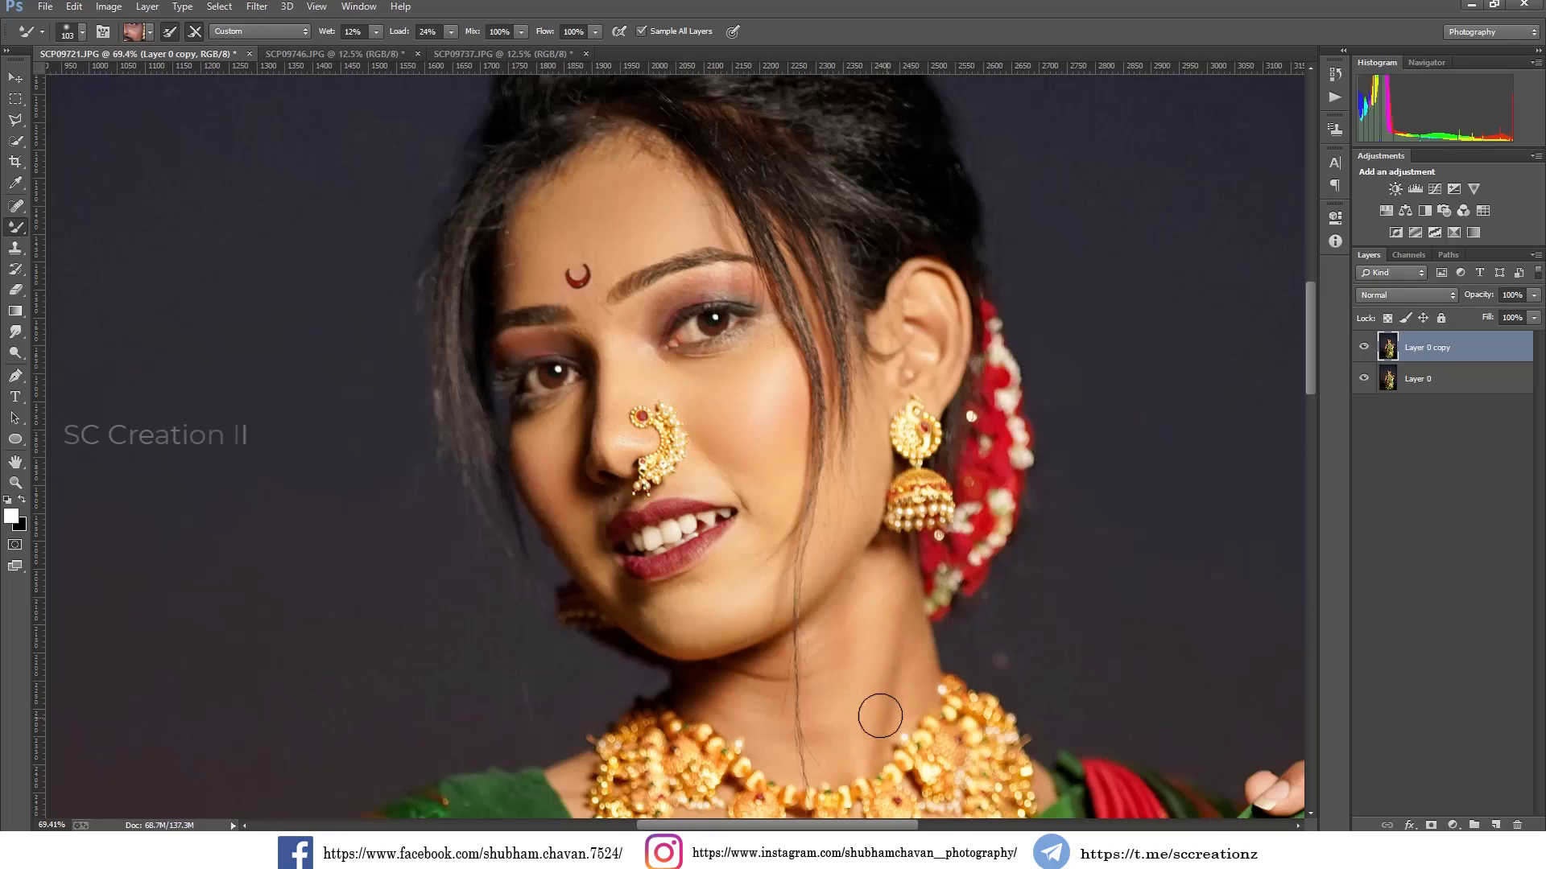
Smooth the neck skin, compare with the original, and reduce the brush to 43 px
{"action": "left_click", "coordinate": [822, 727]}
{"action": "left_click", "coordinate": [758, 734]}
{"action": "left_click", "coordinate": [835, 666]}
{"action": "left_click", "coordinate": [1363, 347]}
{"action": "right_click", "coordinate": [648, 254]}
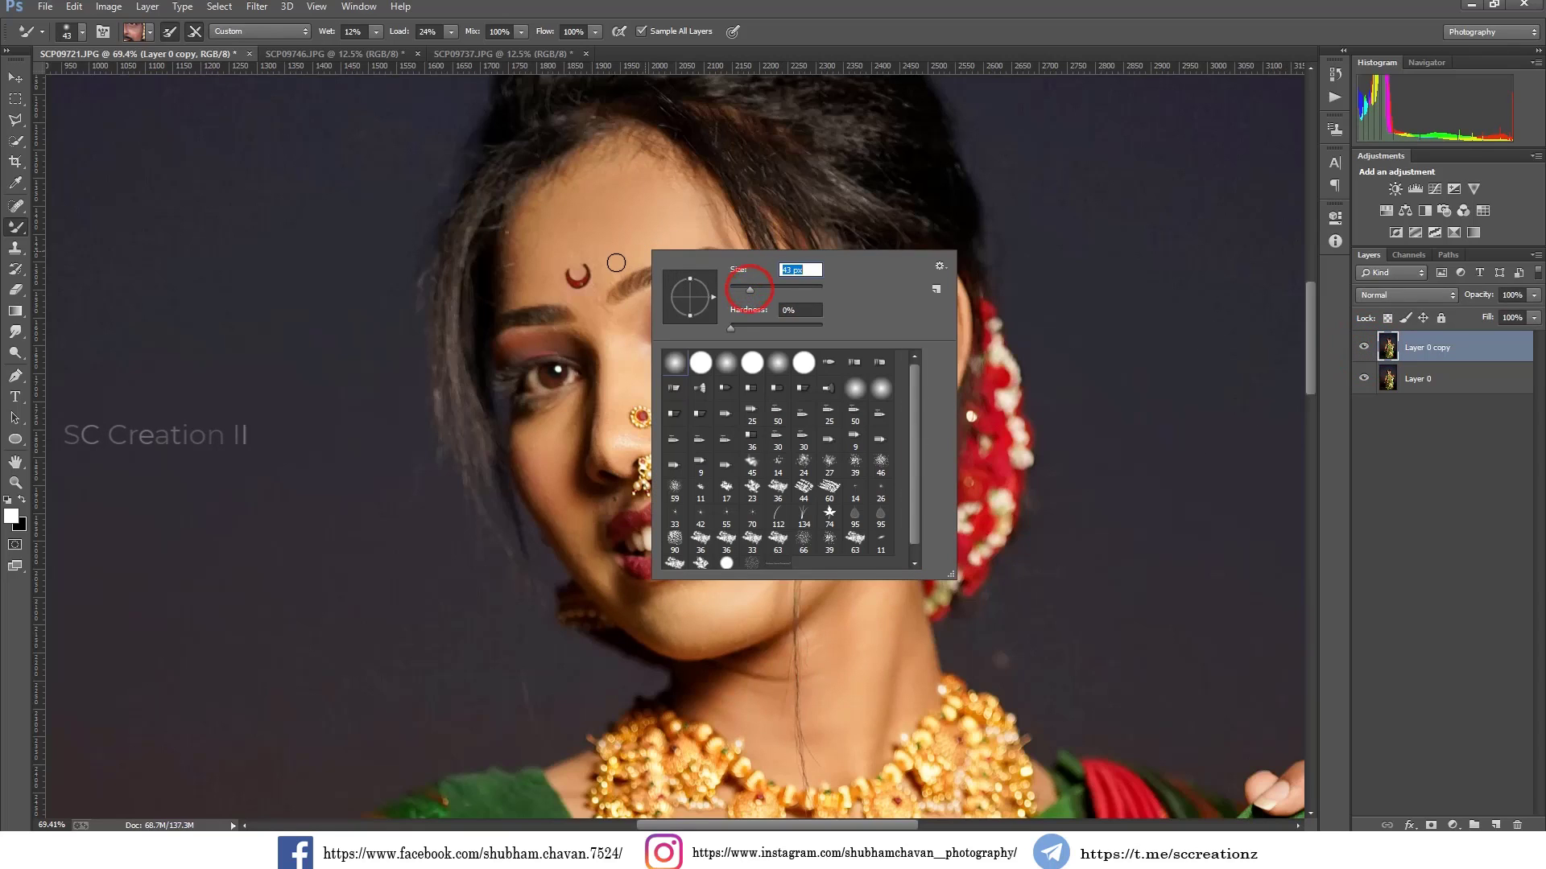
{"action": "left_click", "coordinate": [616, 263]}
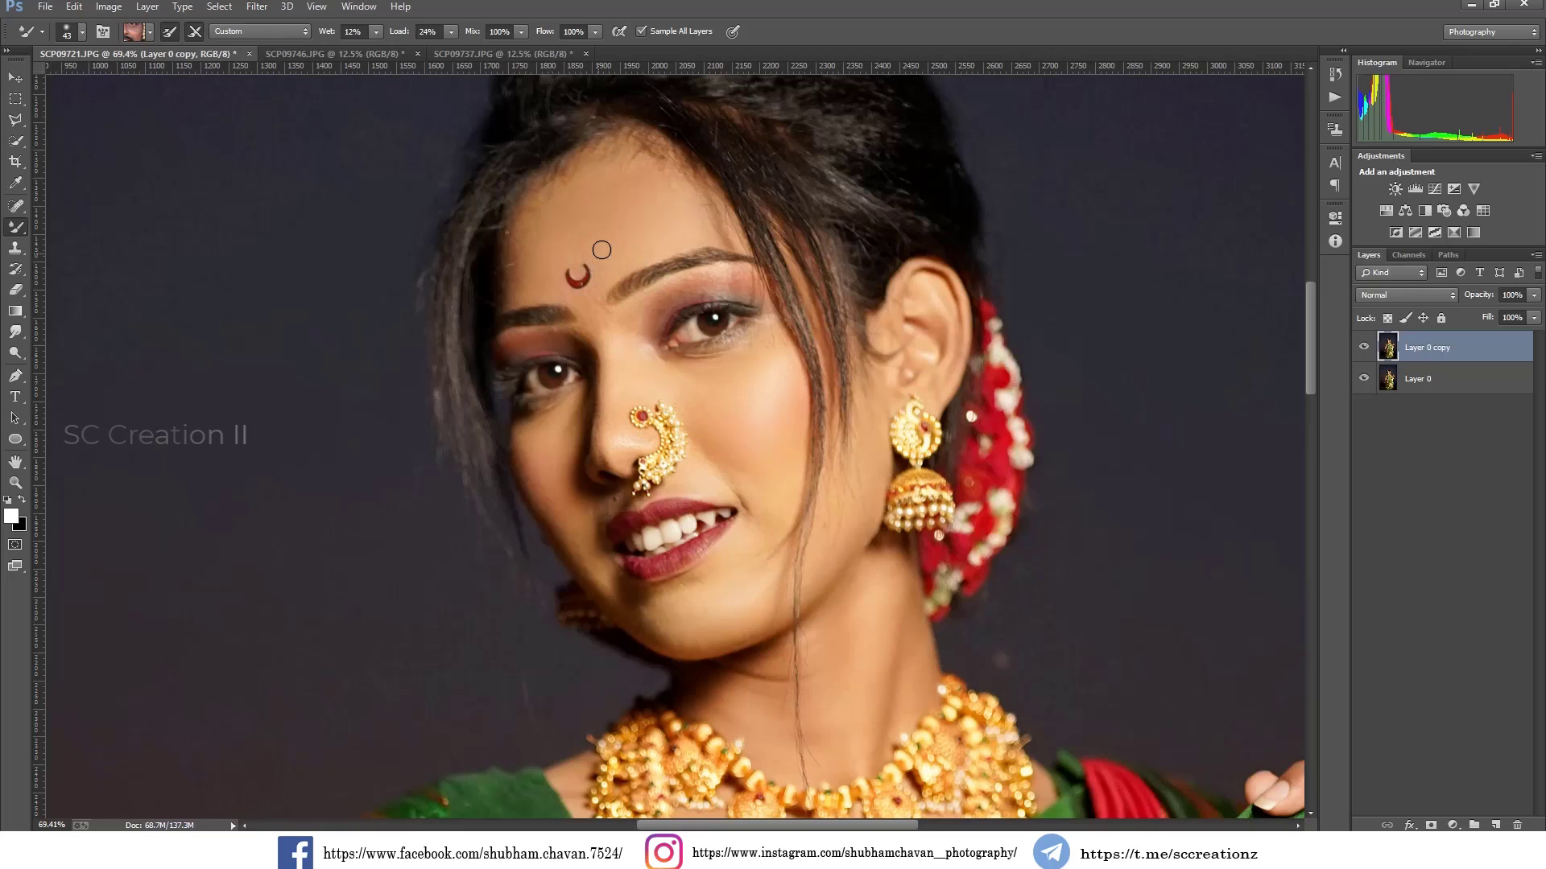
{"action": "scroll", "coordinate": [632, 269], "scroll_direction": "down", "scroll_amount": 3}
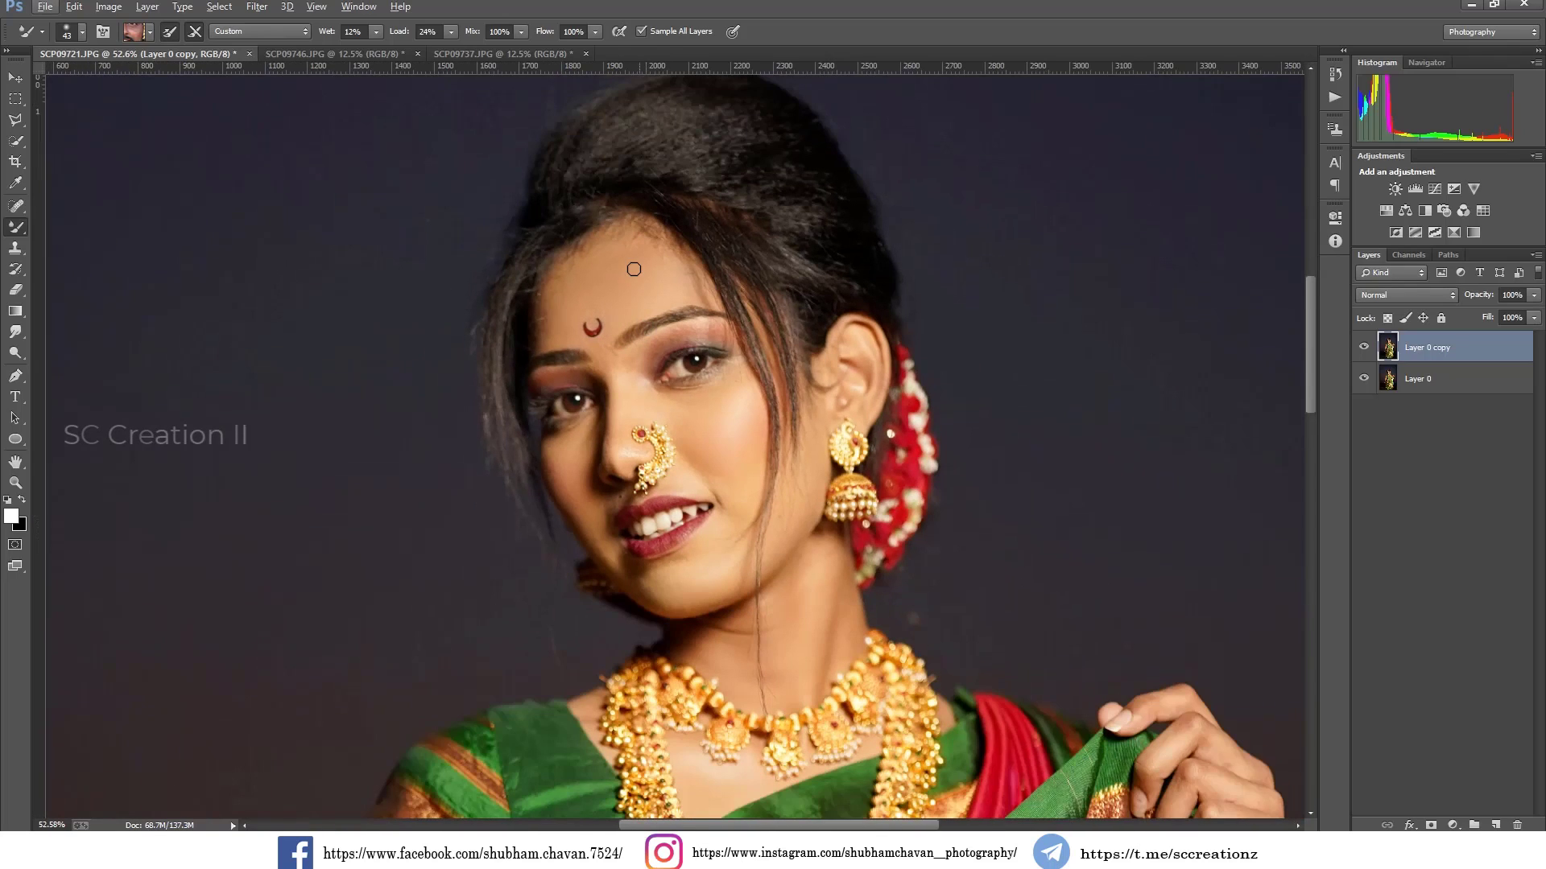
Darken the hair with the Burn Tool and compare it against the original
{"action": "right_click", "coordinate": [14, 353]}
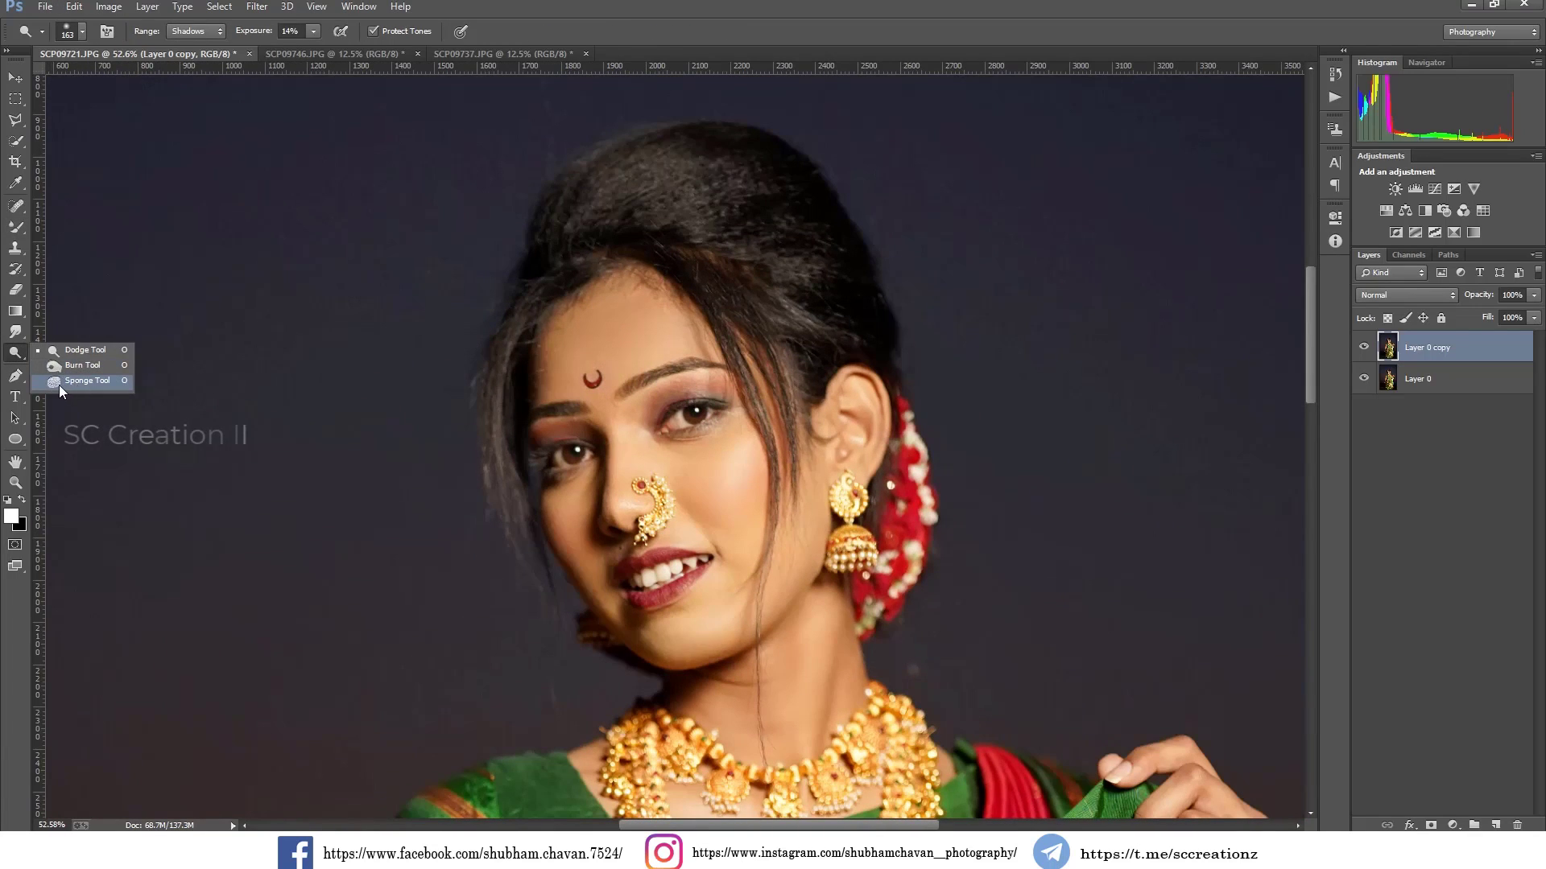
{"action": "left_click", "coordinate": [69, 369]}
{"action": "left_click_drag", "start_coordinate": [681, 163], "coordinate": [646, 165]}
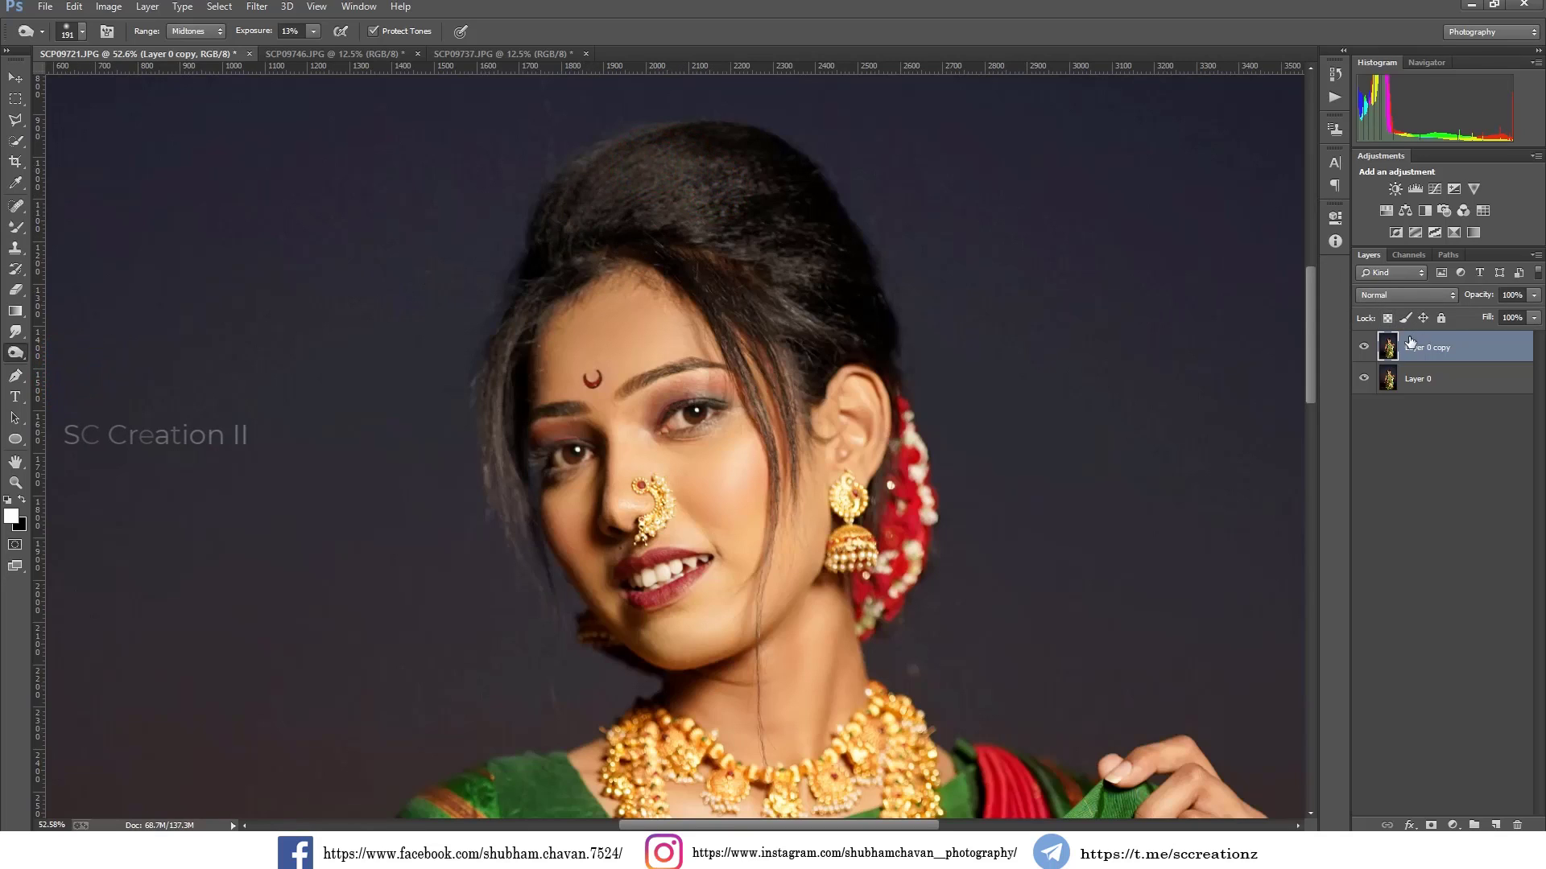
{"action": "left_click", "coordinate": [1359, 351]}
{"action": "scroll", "coordinate": [906, 363], "scroll_direction": "down", "scroll_amount": 1}
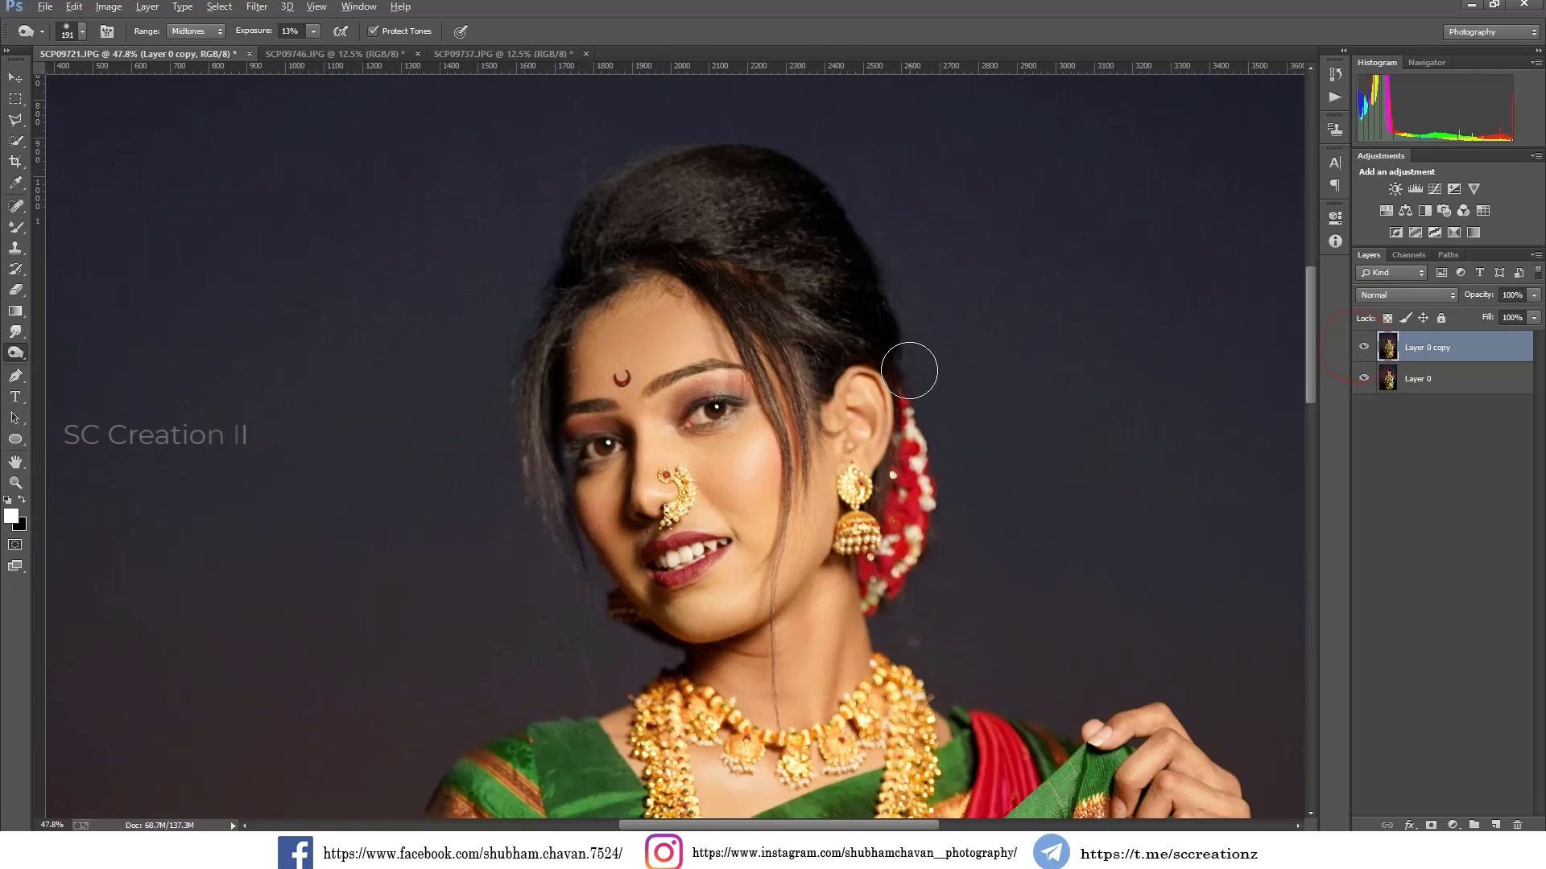
{"action": "scroll", "coordinate": [896, 403], "scroll_direction": "down", "scroll_amount": 1}
{"action": "scroll", "coordinate": [896, 403], "scroll_direction": "down", "scroll_amount": 2}
{"action": "scroll", "coordinate": [887, 415], "scroll_direction": "down", "scroll_amount": 2}
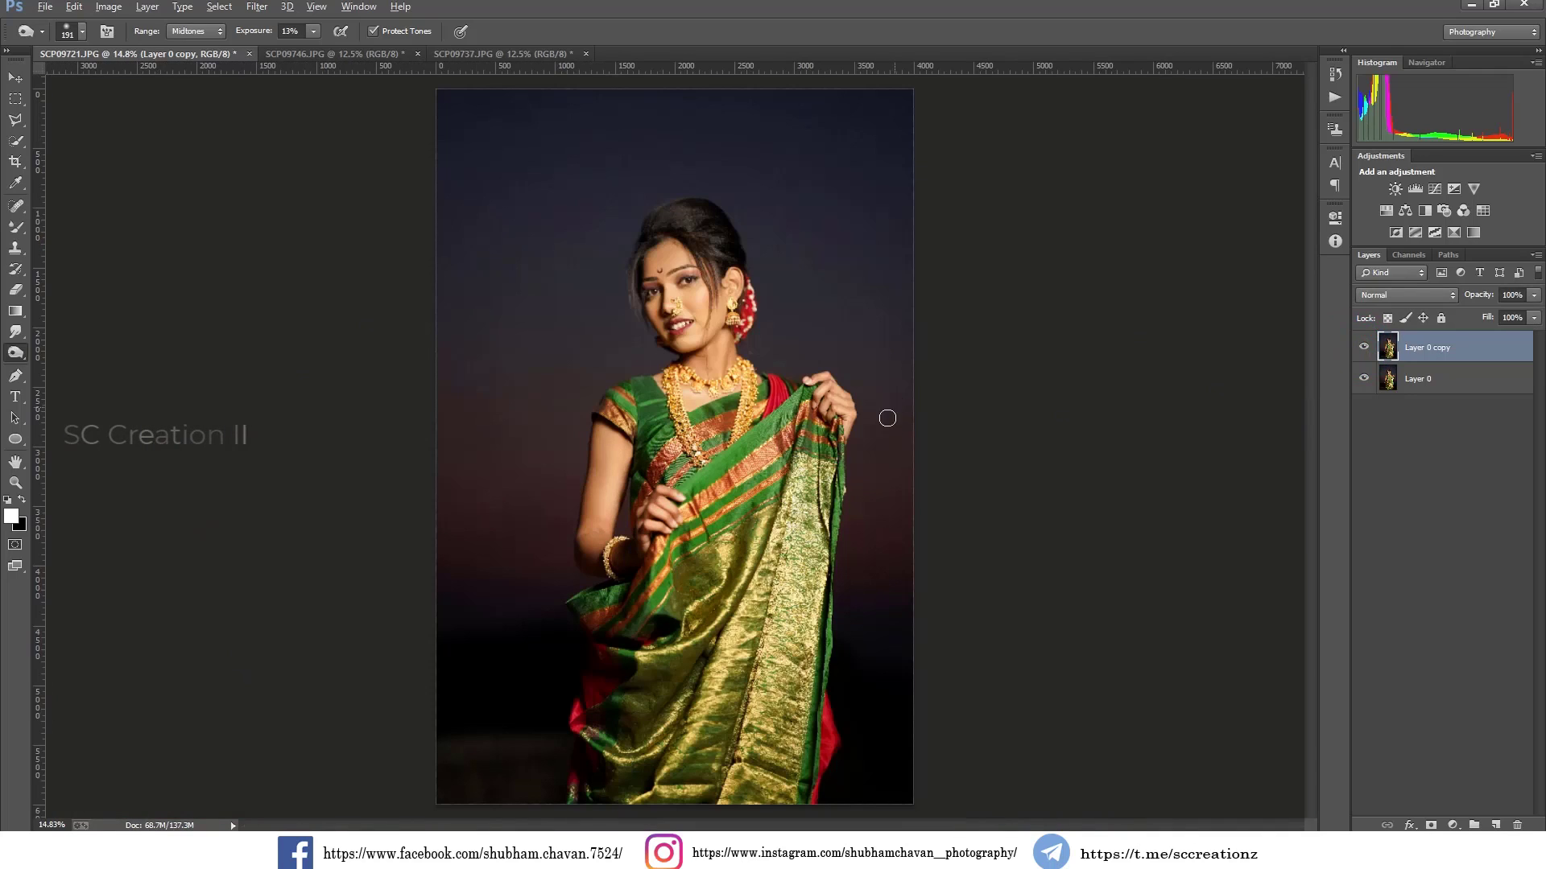
{"action": "scroll", "coordinate": [644, 580], "scroll_direction": "up", "scroll_amount": 1}
{"action": "right_click", "coordinate": [701, 591]}
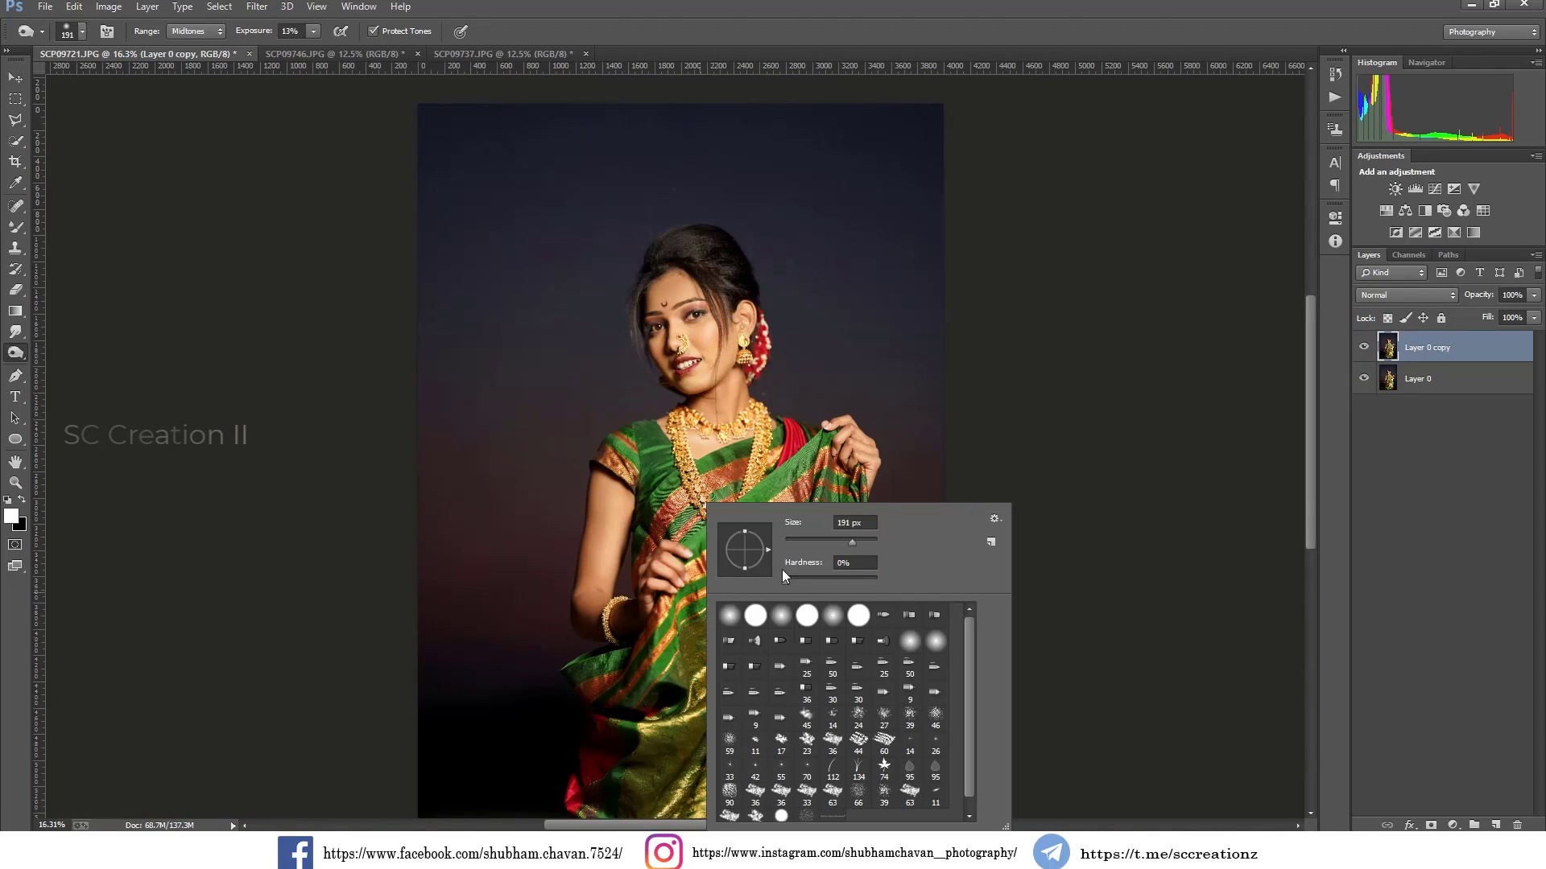
{"action": "left_click", "coordinate": [587, 593]}
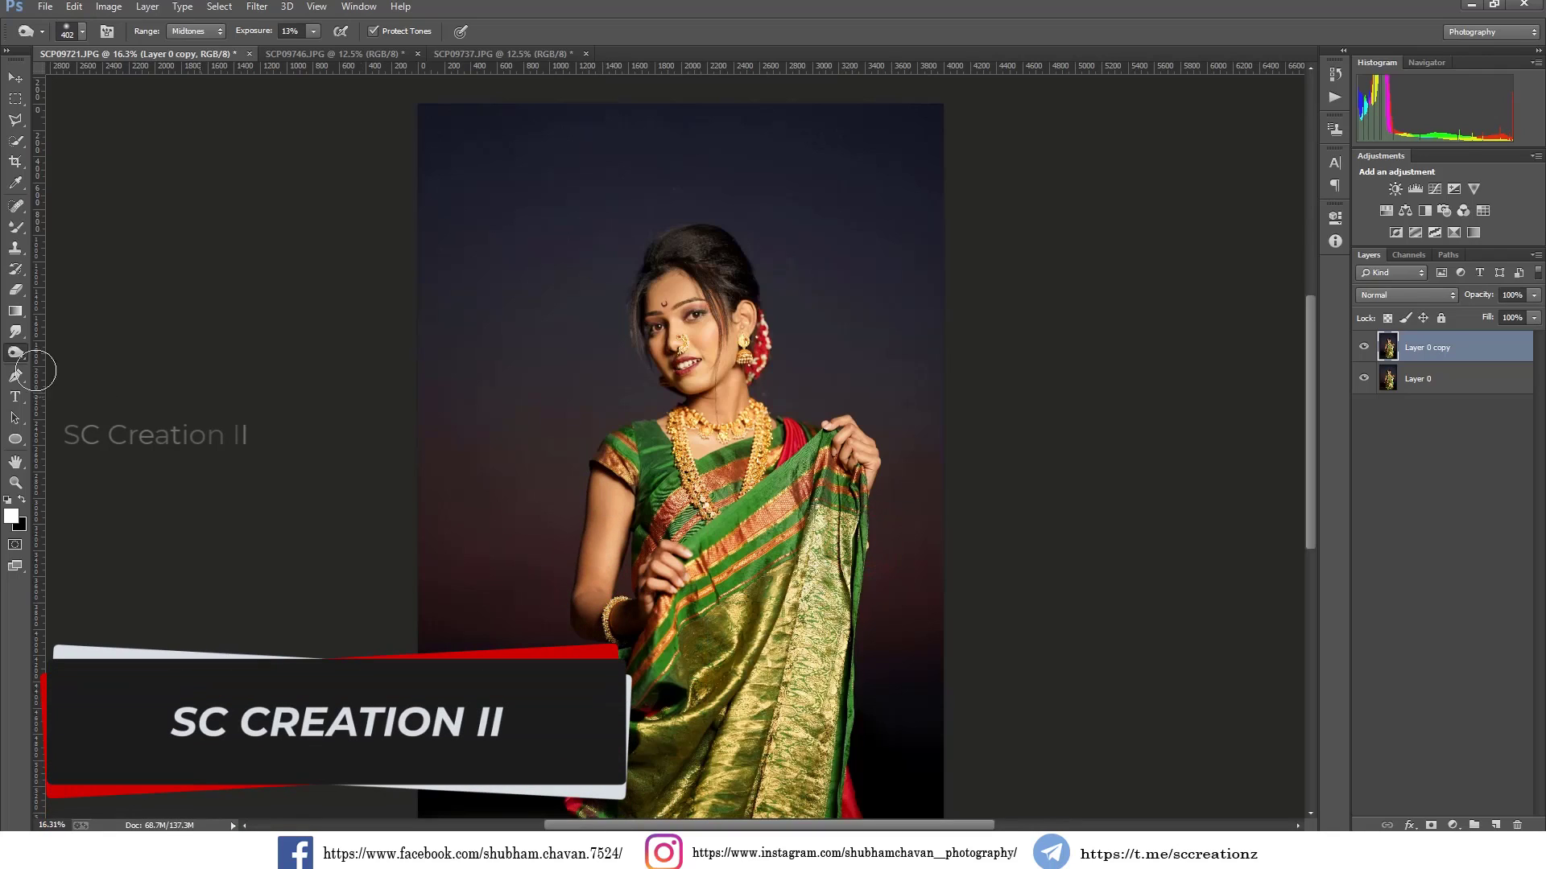
Switch to the Dodge Tool with a brush size of 226
{"action": "right_click", "coordinate": [15, 353]}
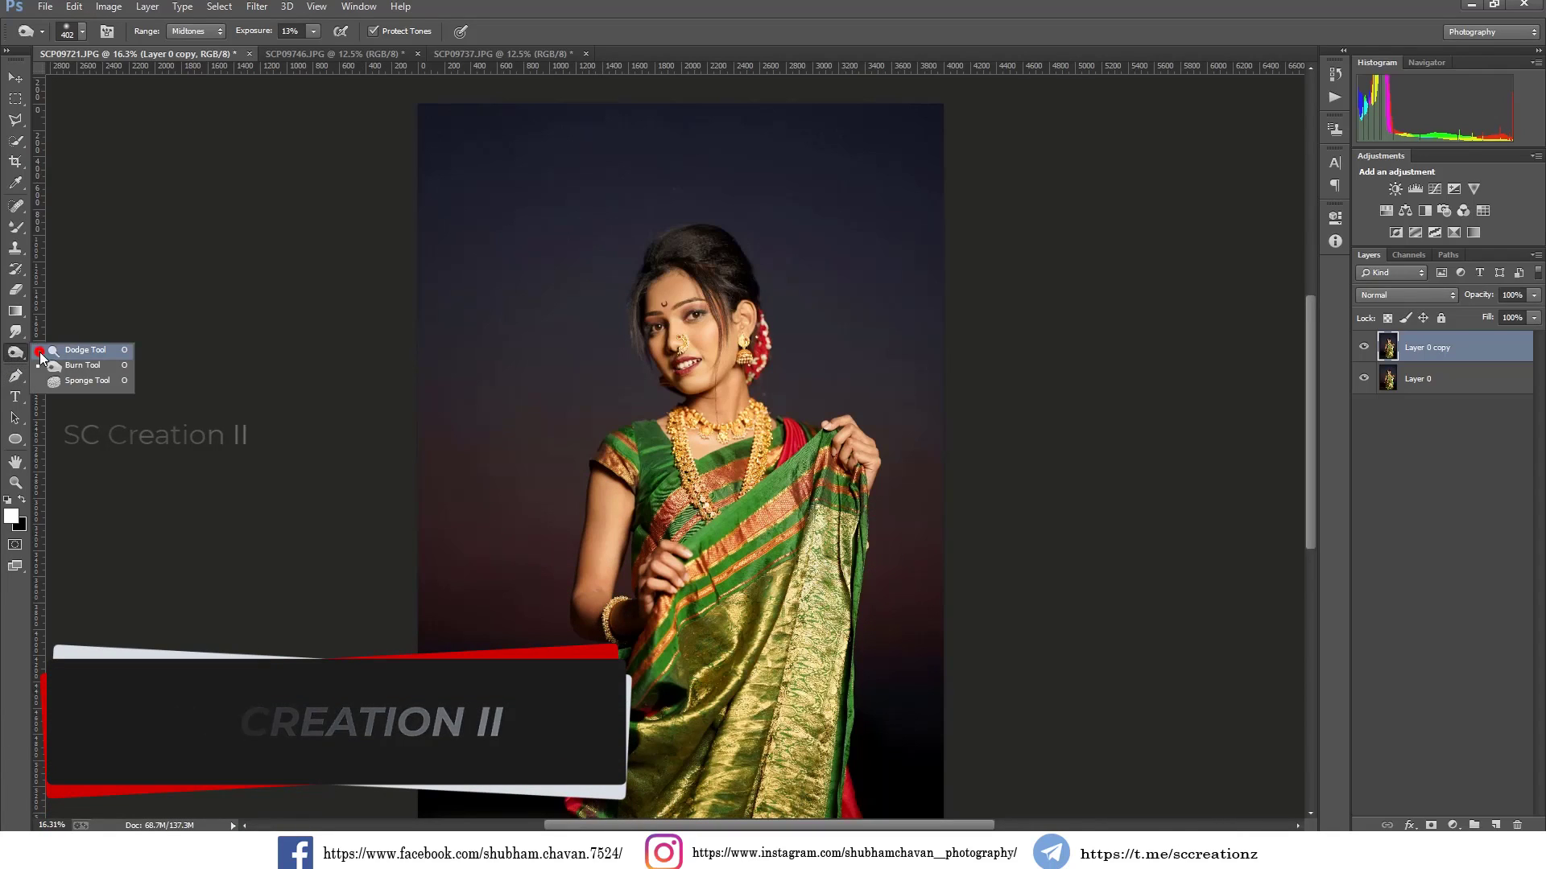
{"action": "left_click", "coordinate": [77, 357]}
{"action": "right_click", "coordinate": [633, 555]}
{"action": "left_click_drag", "start_coordinate": [775, 540], "coordinate": [797, 538]}
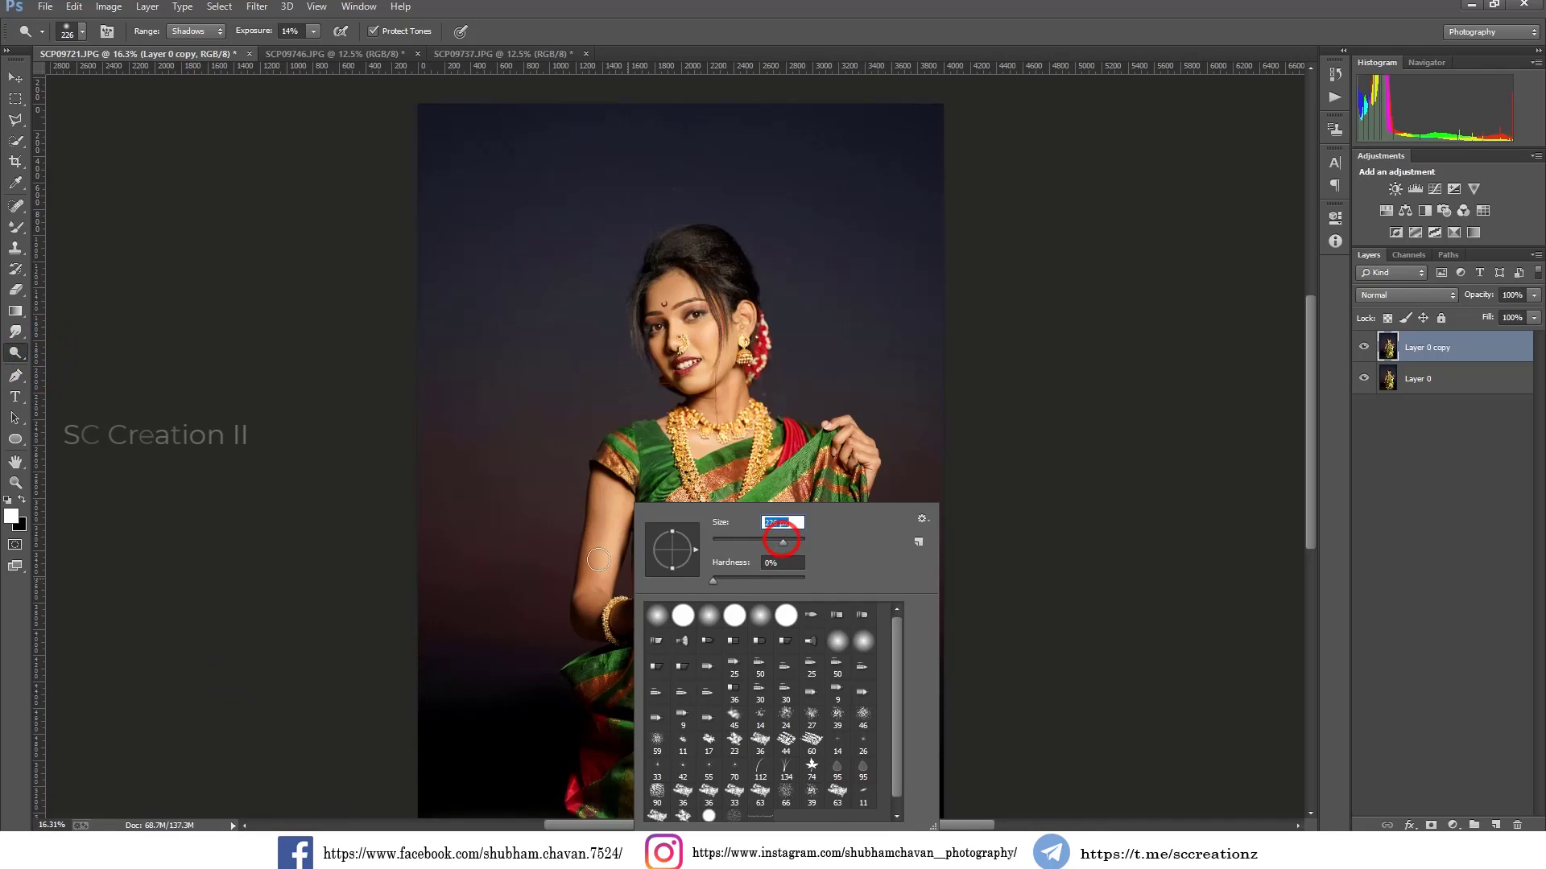
{"action": "left_click", "coordinate": [590, 554]}
Brighten the skin down the arm toward the wrist, then hide the copy to compare
{"action": "left_click_drag", "start_coordinate": [590, 554], "coordinate": [587, 612]}
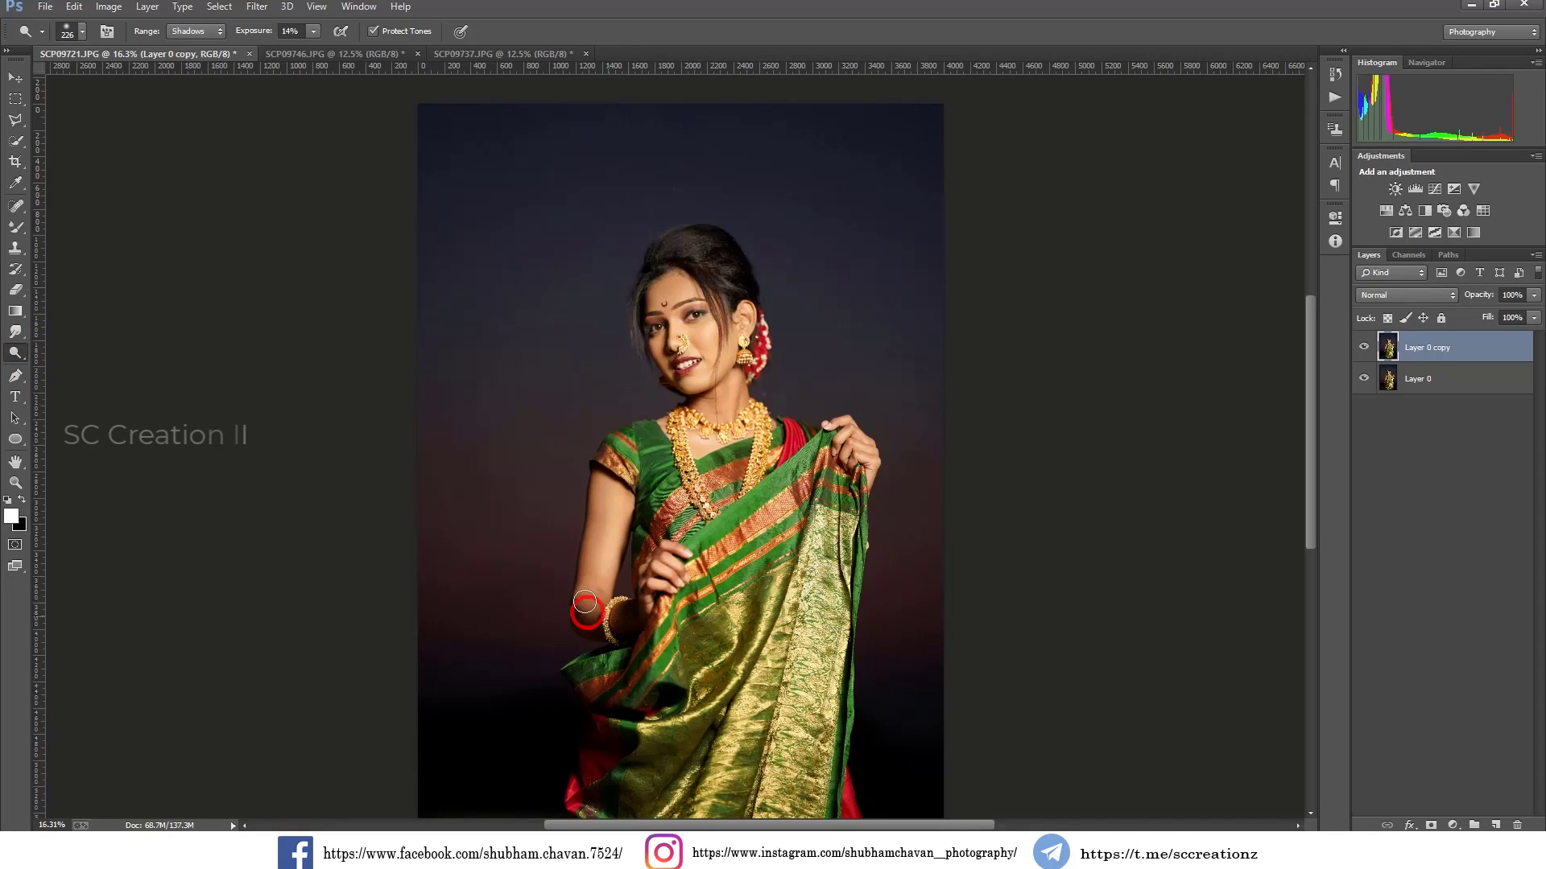
{"action": "scroll", "coordinate": [647, 613], "scroll_direction": "down", "scroll_amount": 2}
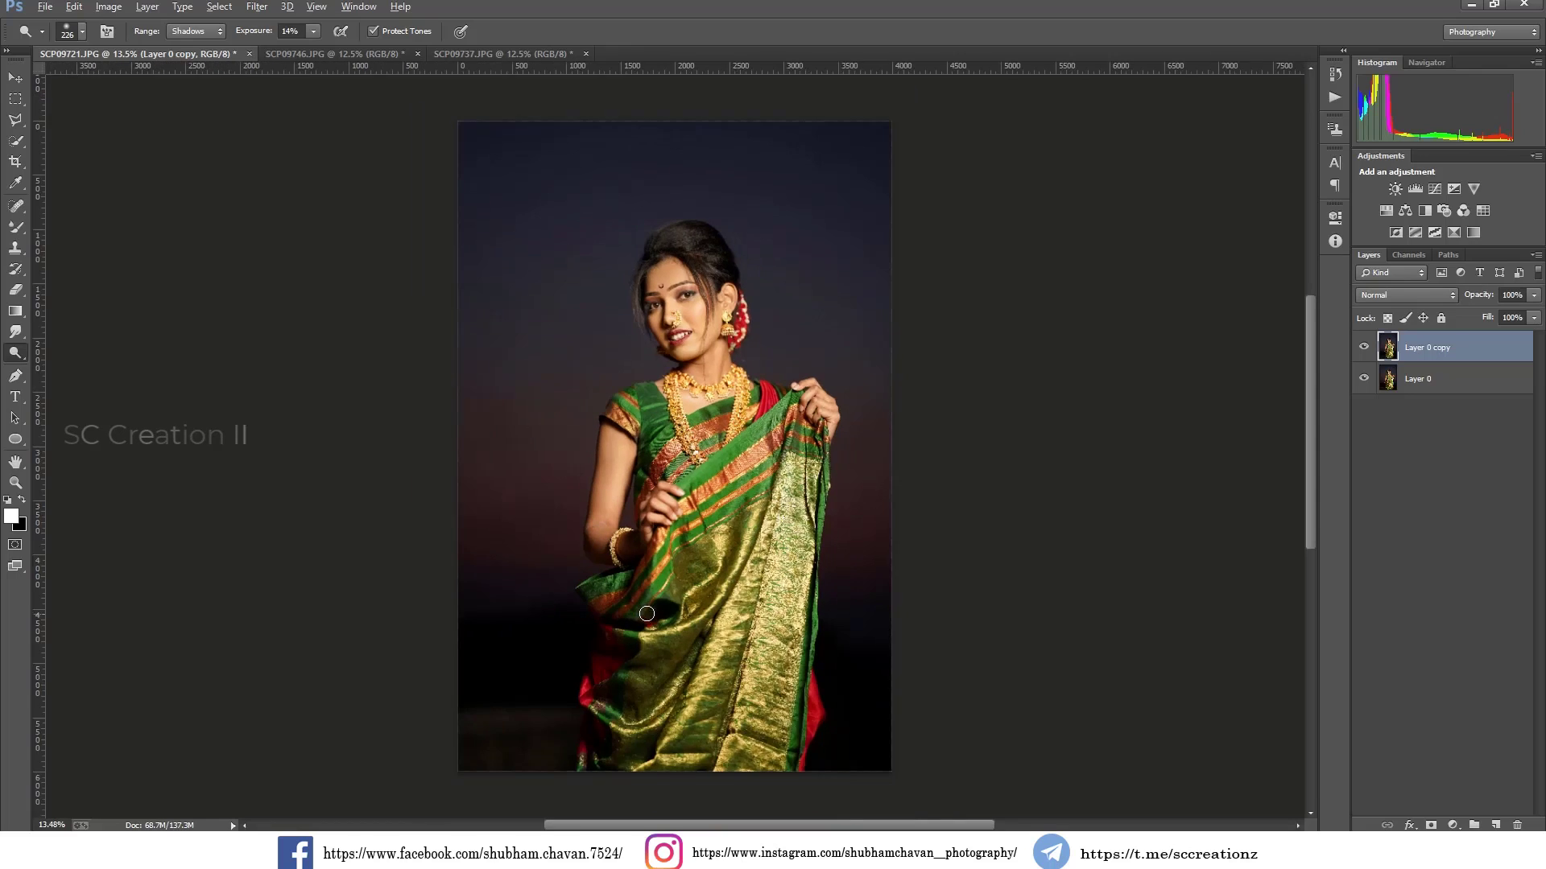
{"action": "scroll", "coordinate": [646, 613], "scroll_direction": "down", "scroll_amount": 1}
{"action": "scroll", "coordinate": [647, 613], "scroll_direction": "up", "scroll_amount": 2}
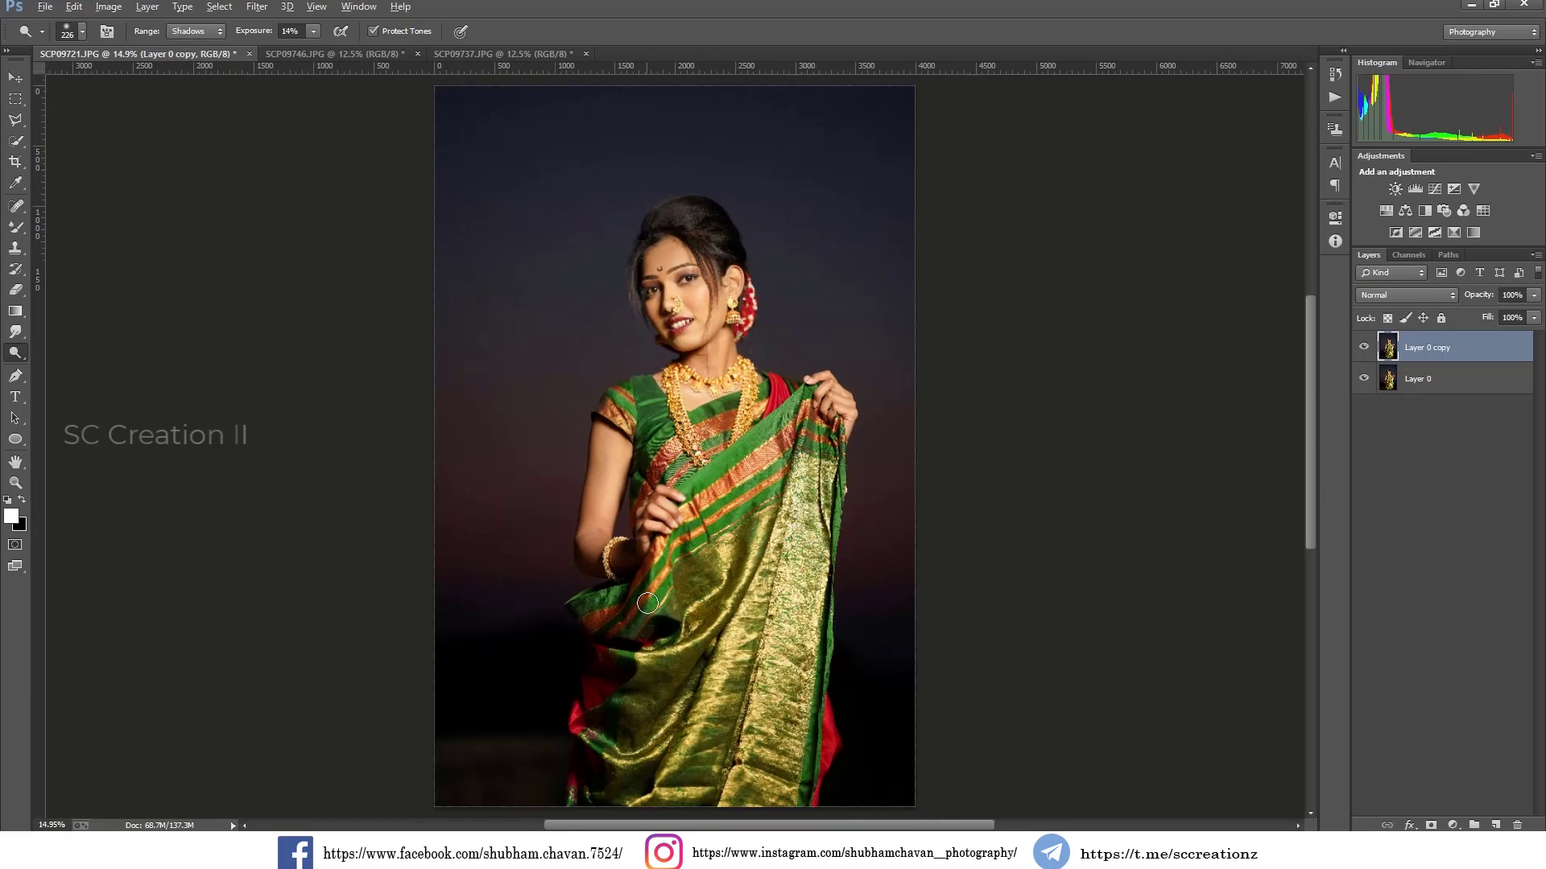
{"action": "left_click", "coordinate": [1363, 348]}
Merge the copy into Layer 0, duplicate it as Layer 0 copy, and open Camera Raw Filter
{"action": "right_click", "coordinate": [1414, 351]}
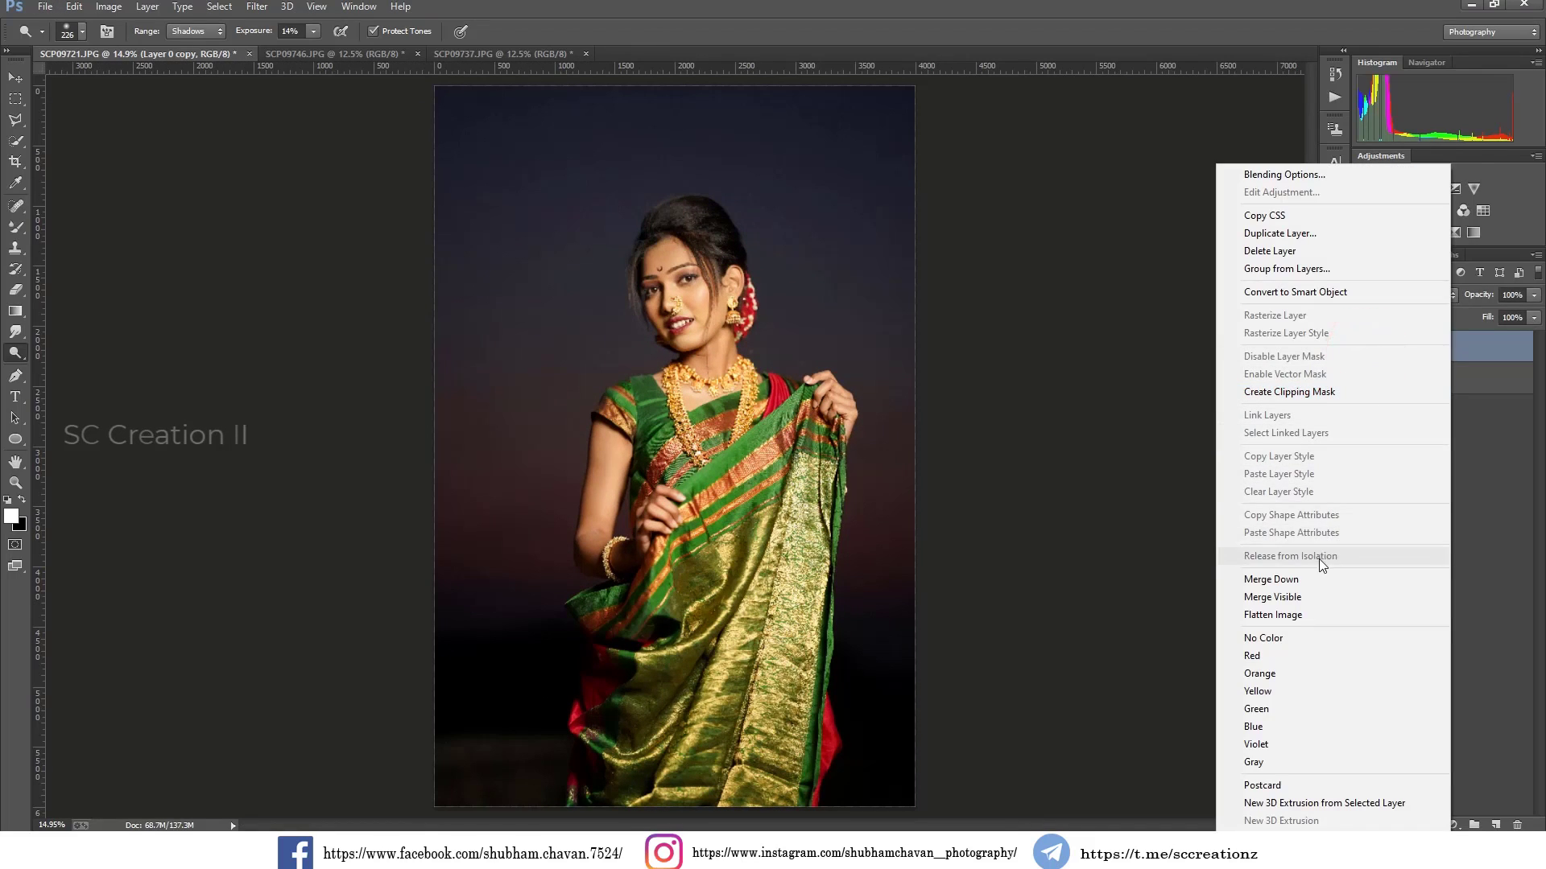
{"action": "left_click", "coordinate": [1312, 578]}
{"action": "right_click", "coordinate": [1453, 355]}
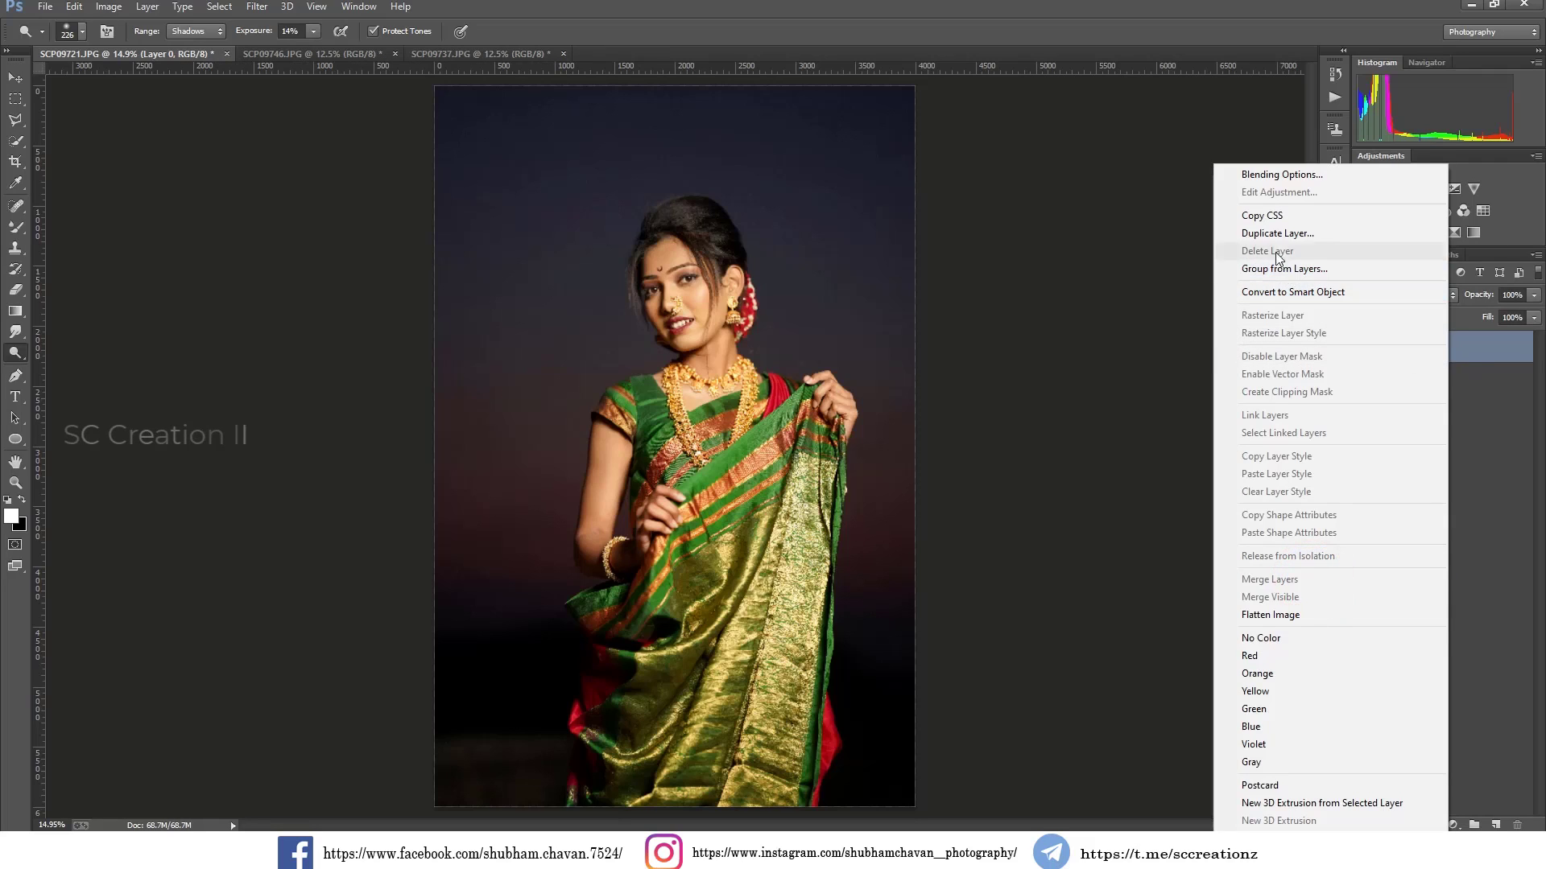
{"action": "left_click", "coordinate": [1264, 233]}
{"action": "left_click", "coordinate": [914, 259]}
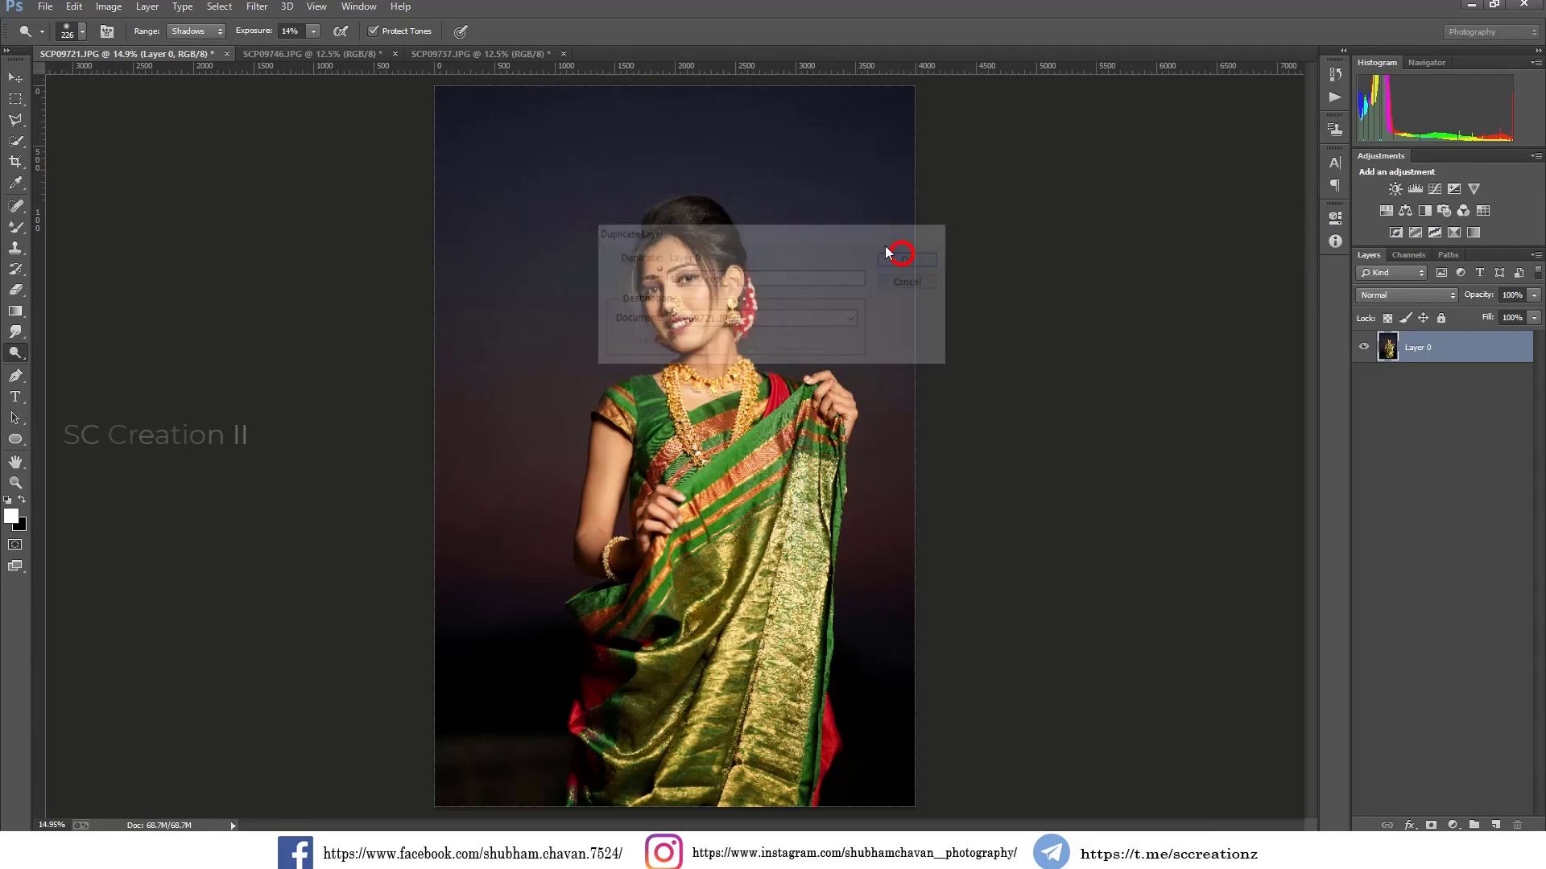
{"action": "left_click", "coordinate": [256, 7]}
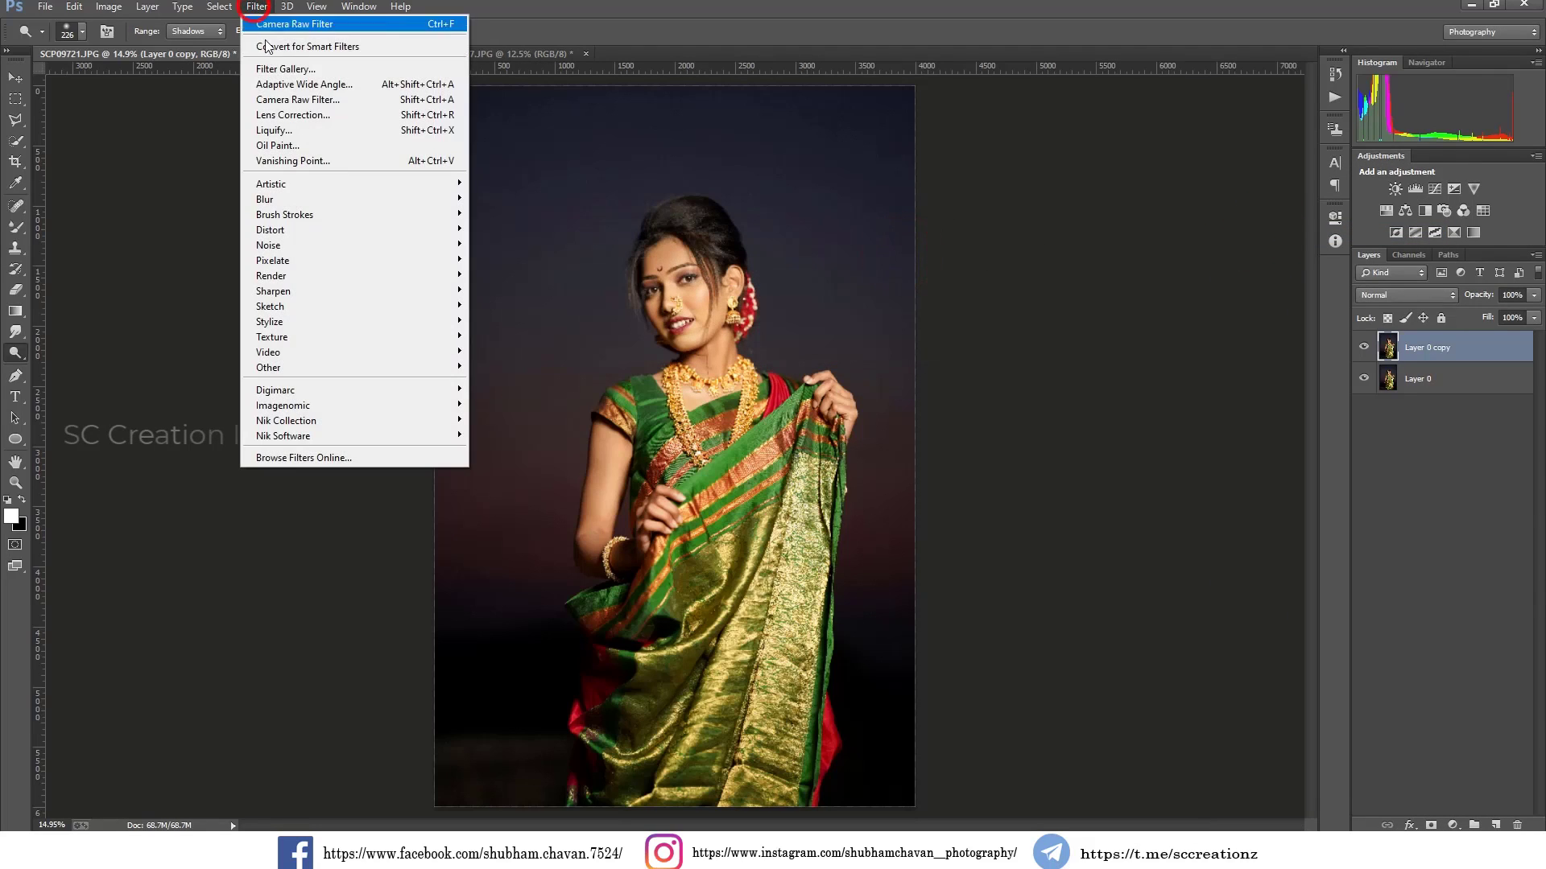
{"action": "left_click", "coordinate": [347, 104]}
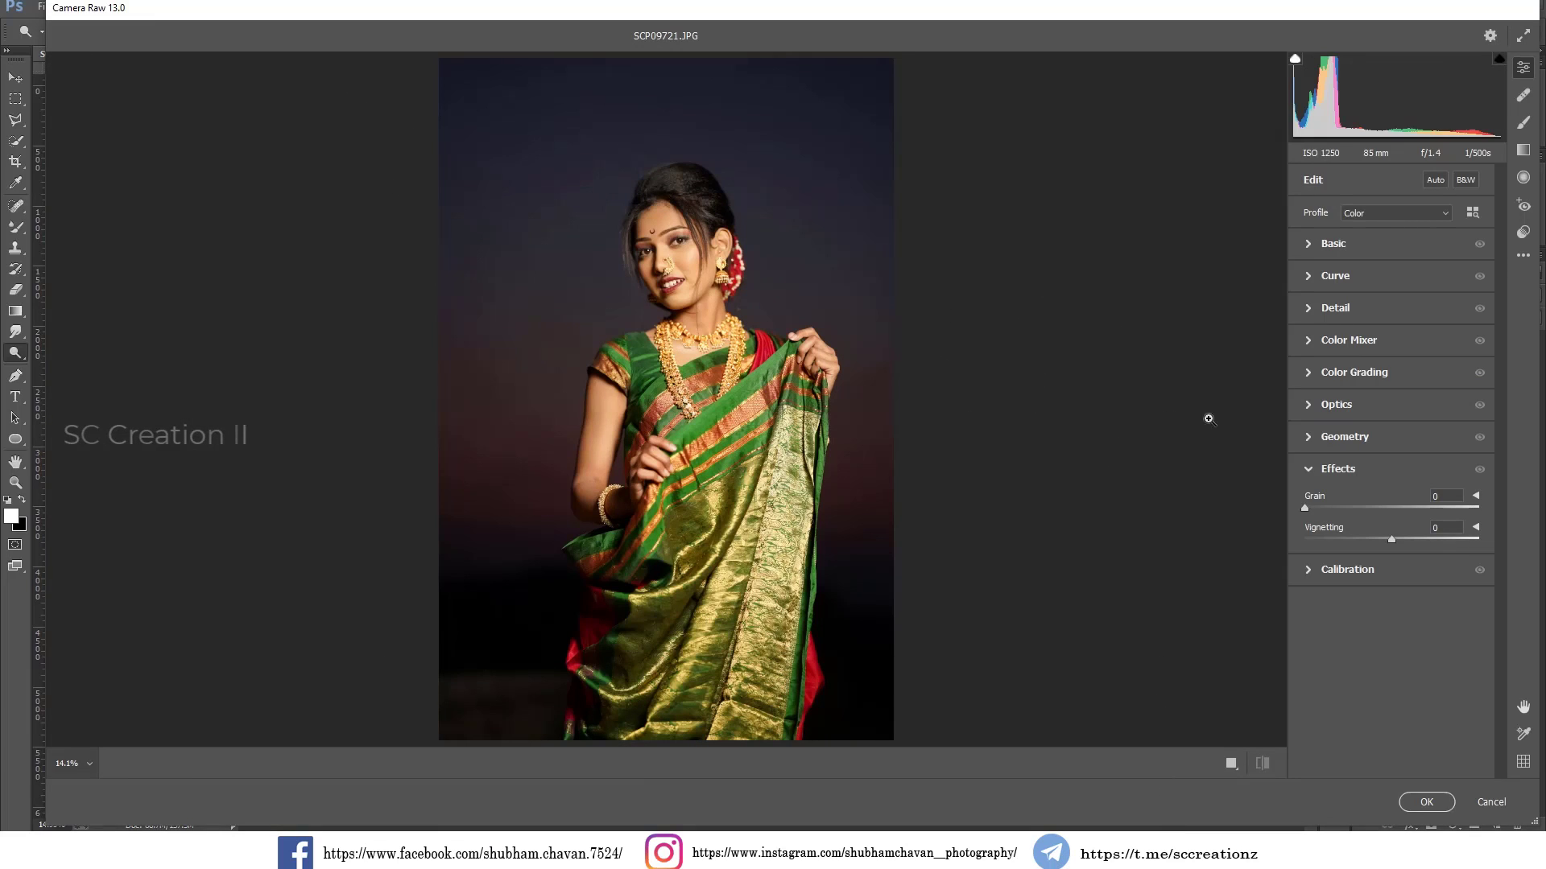
Set Basic: Exposure +0.40, Contrast +25, Highlights -76, Shadows +56, Whites -70, Blacks -54, Clarity -12, Vibrance +15
{"action": "left_click", "coordinate": [1334, 242]}
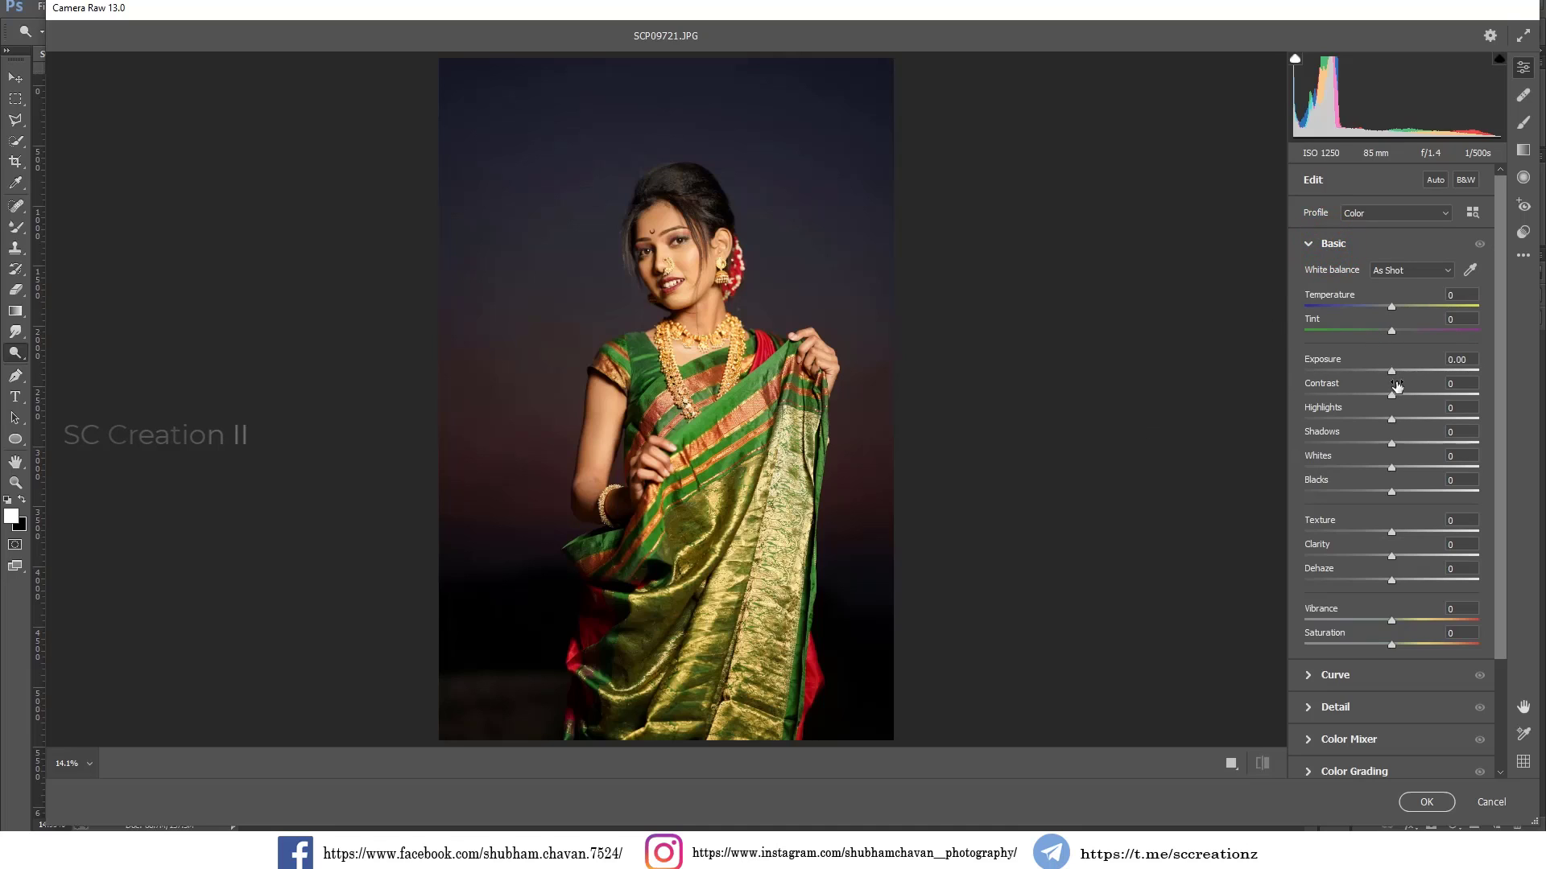
{"action": "left_click_drag", "start_coordinate": [1394, 374], "coordinate": [1408, 397]}
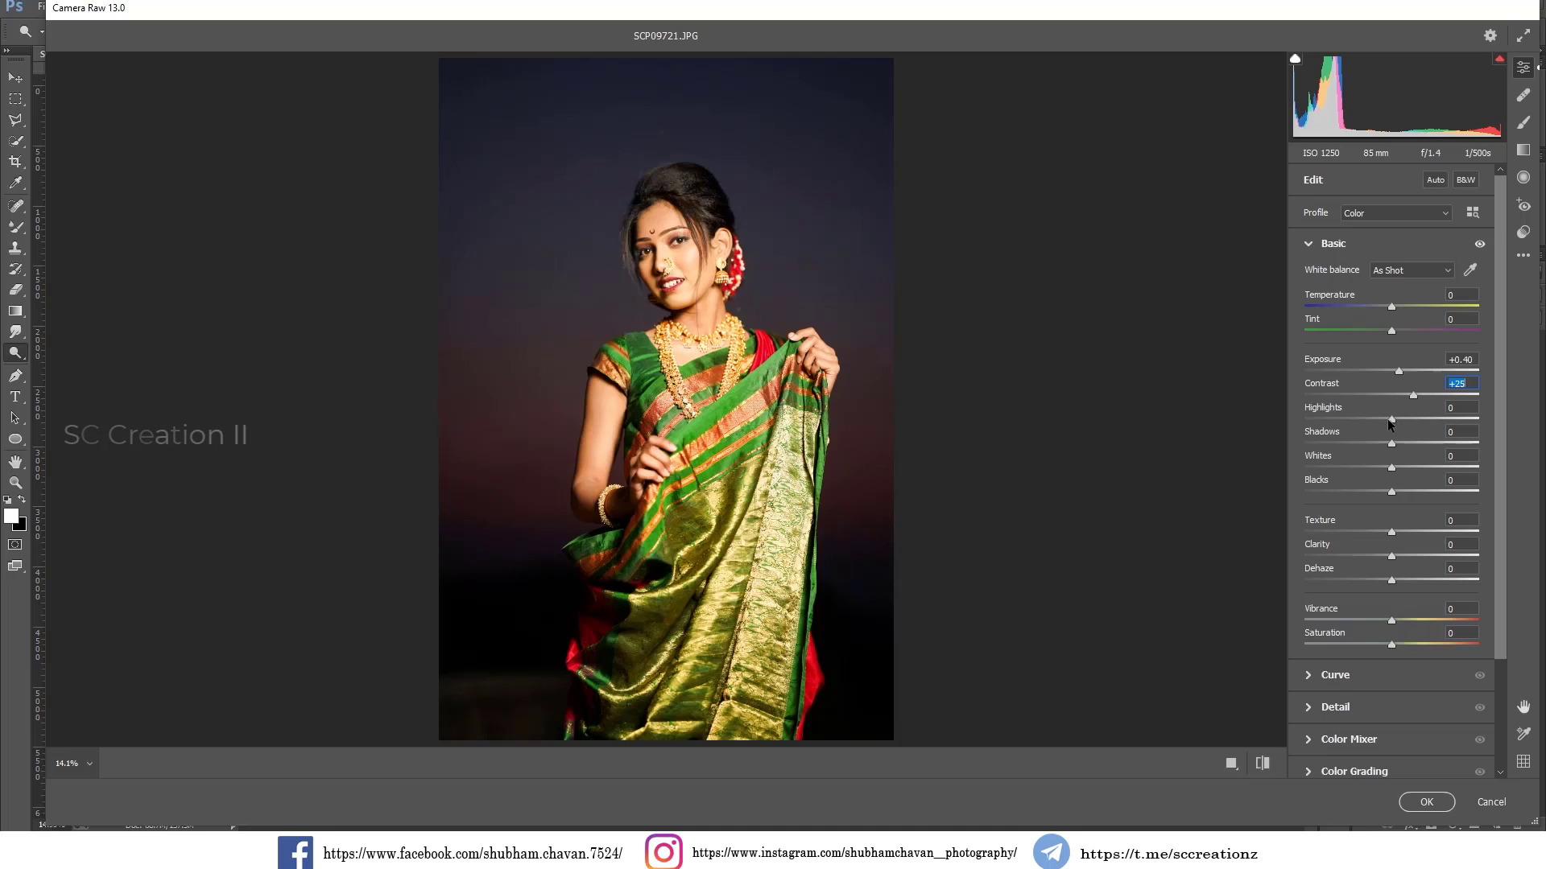
{"action": "left_click_drag", "start_coordinate": [1394, 420], "coordinate": [1325, 421]}
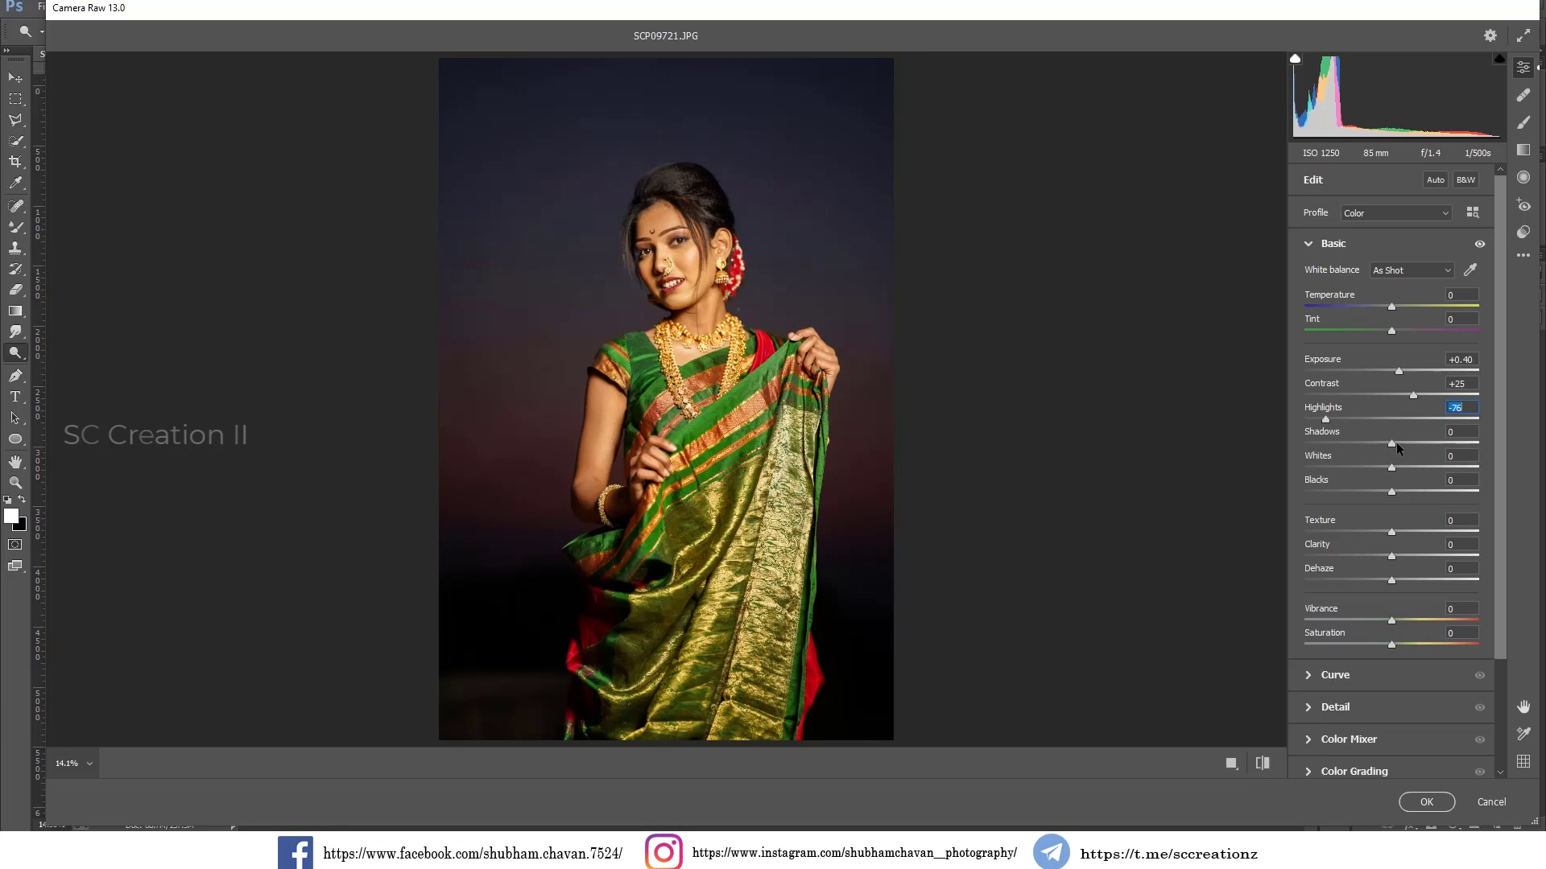
{"action": "left_click_drag", "start_coordinate": [1395, 443], "coordinate": [1413, 444]}
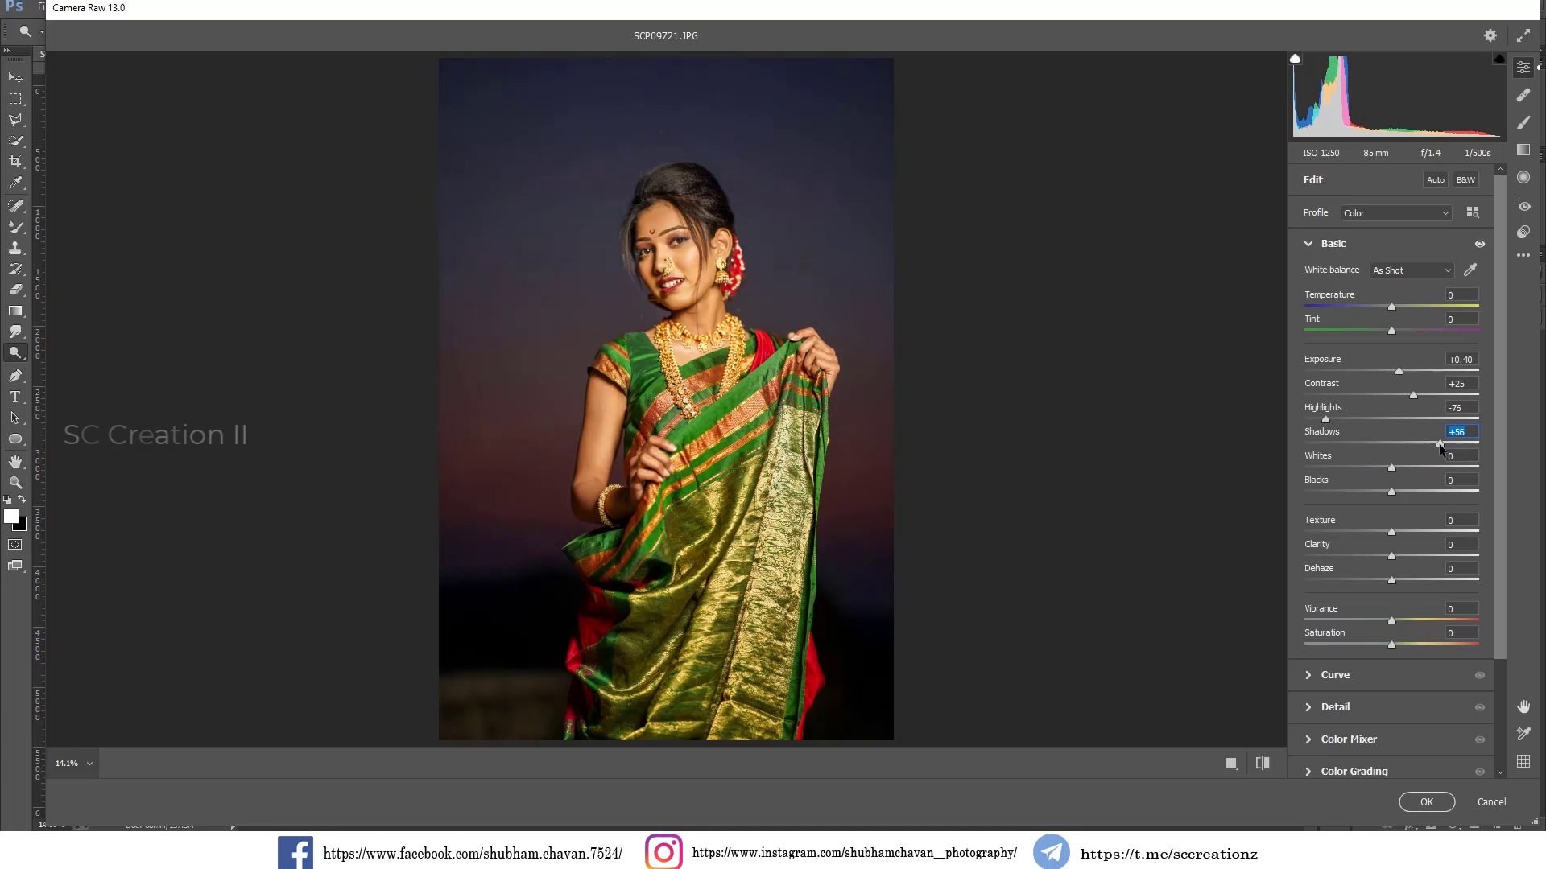
{"action": "left_click_drag", "start_coordinate": [1390, 466], "coordinate": [1330, 467]}
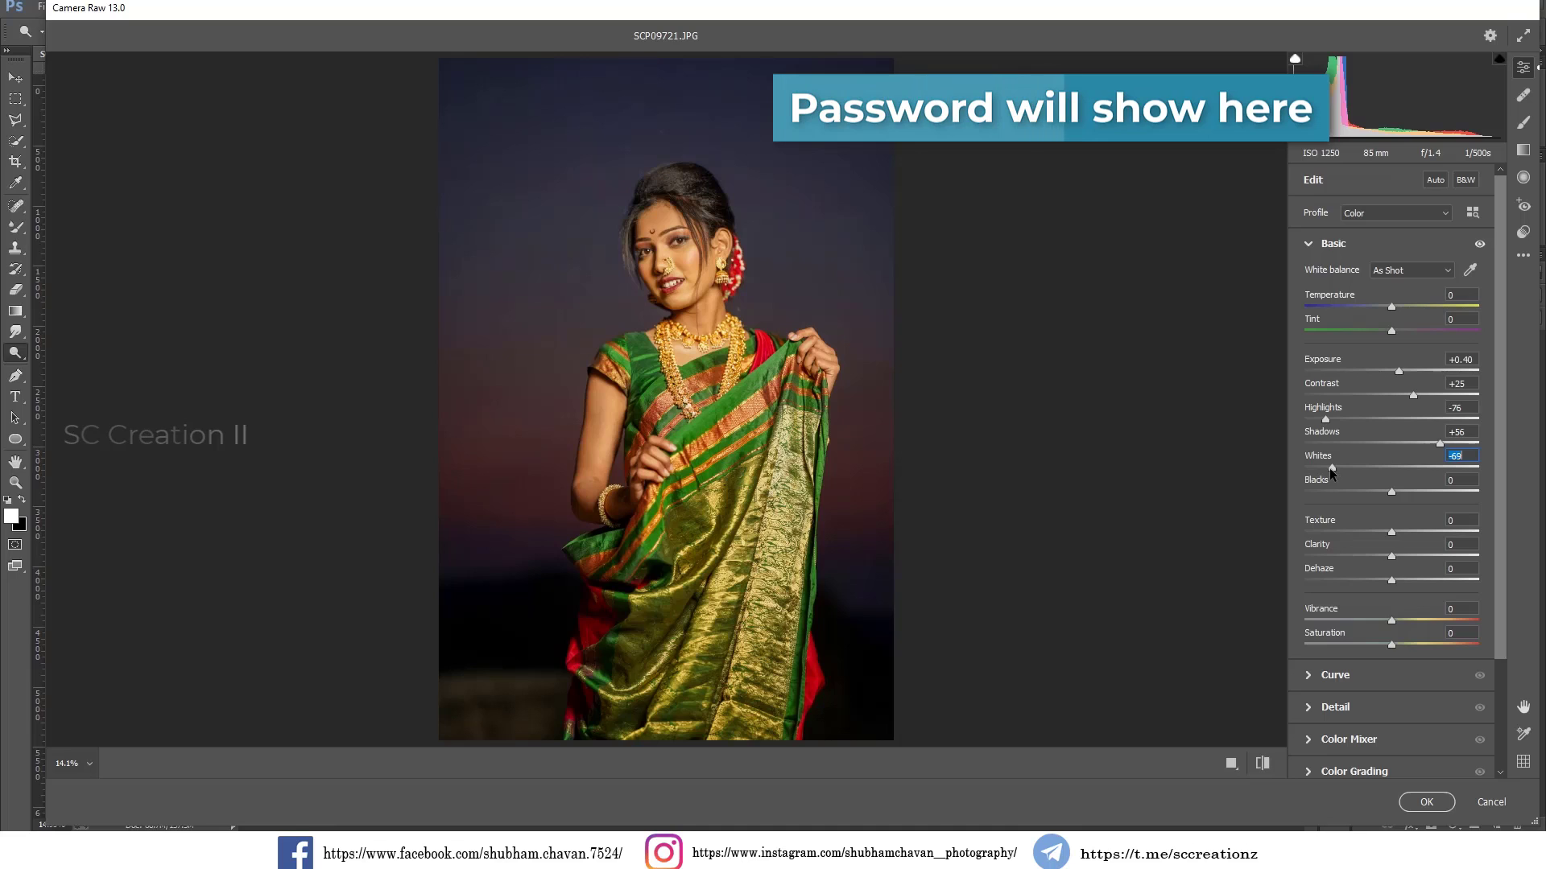
{"action": "left_click_drag", "start_coordinate": [1330, 467], "coordinate": [1343, 497]}
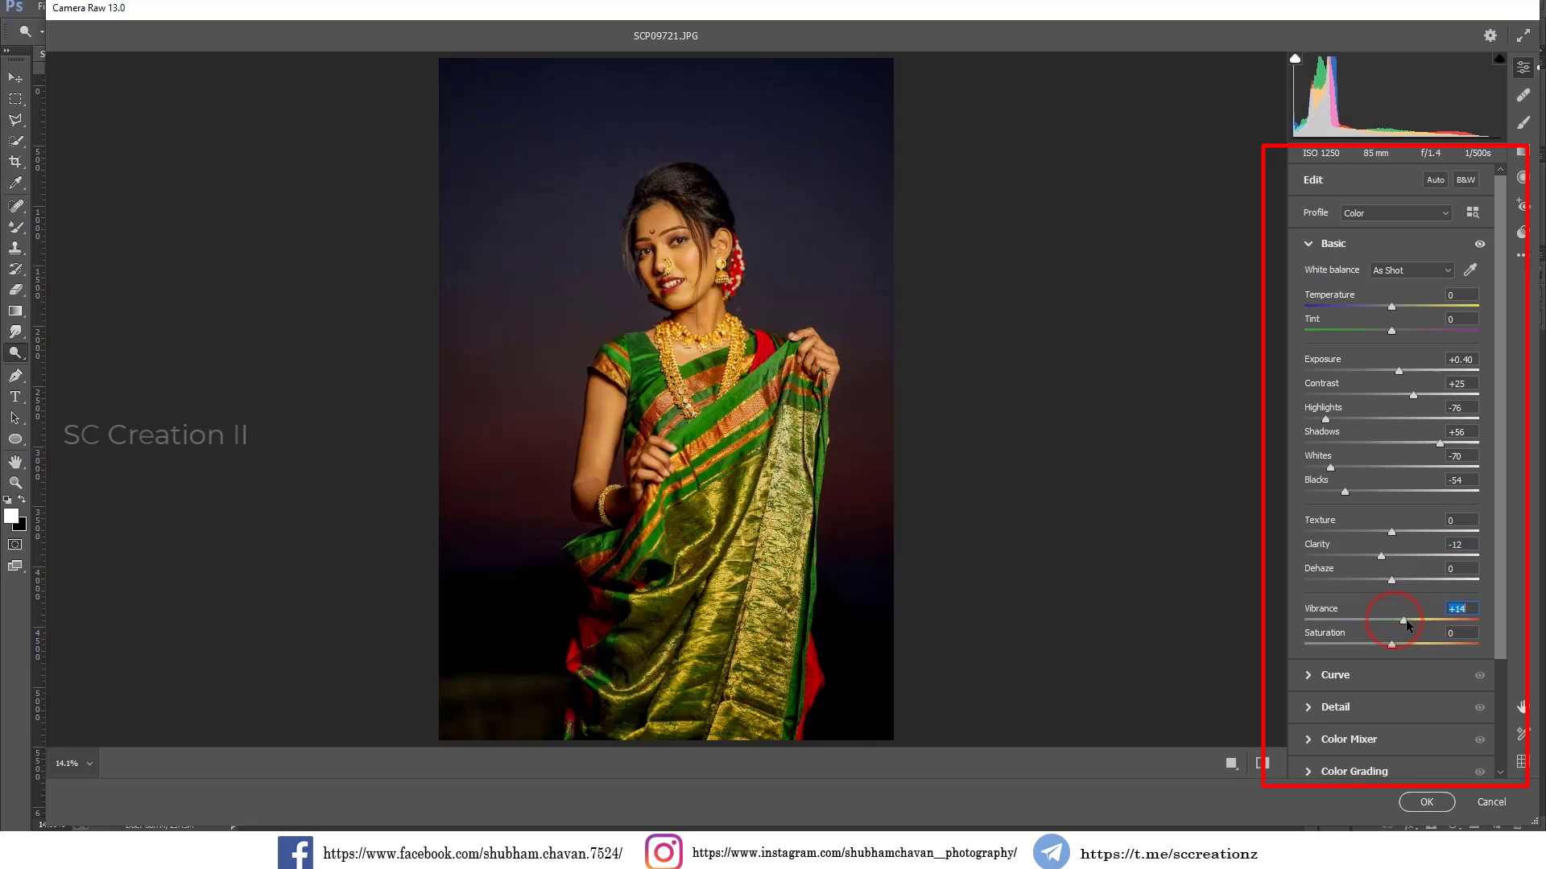
{"action": "left_click", "coordinate": [1392, 645]}
{"action": "left_click", "coordinate": [1312, 244]}
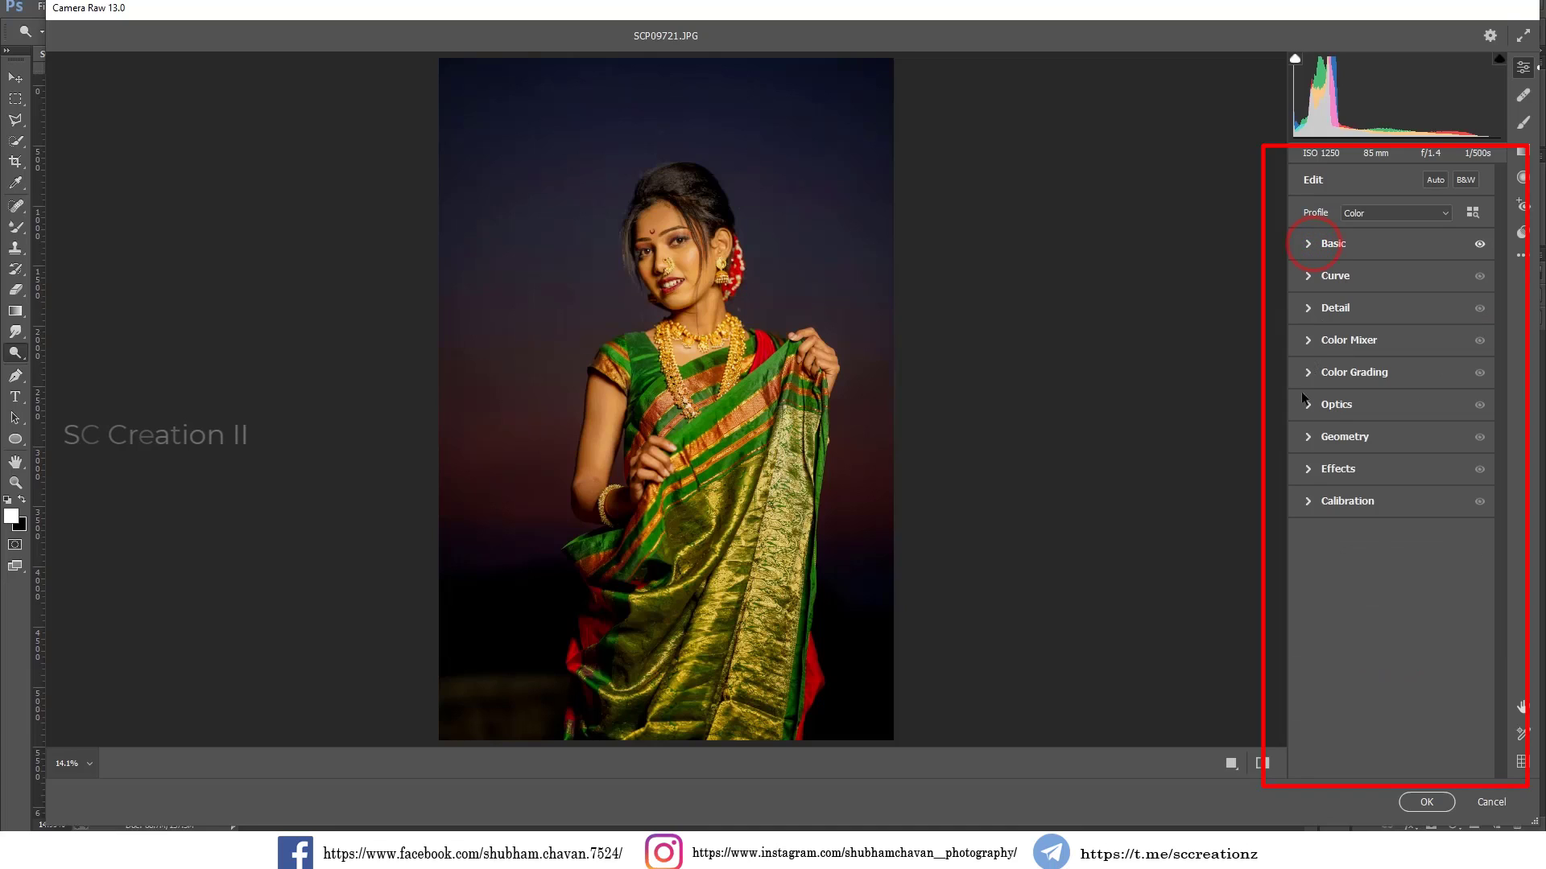
Set the parametric tone curve to Highlights +15, Lights +10 and Darks +10
{"action": "left_click", "coordinate": [1320, 276]}
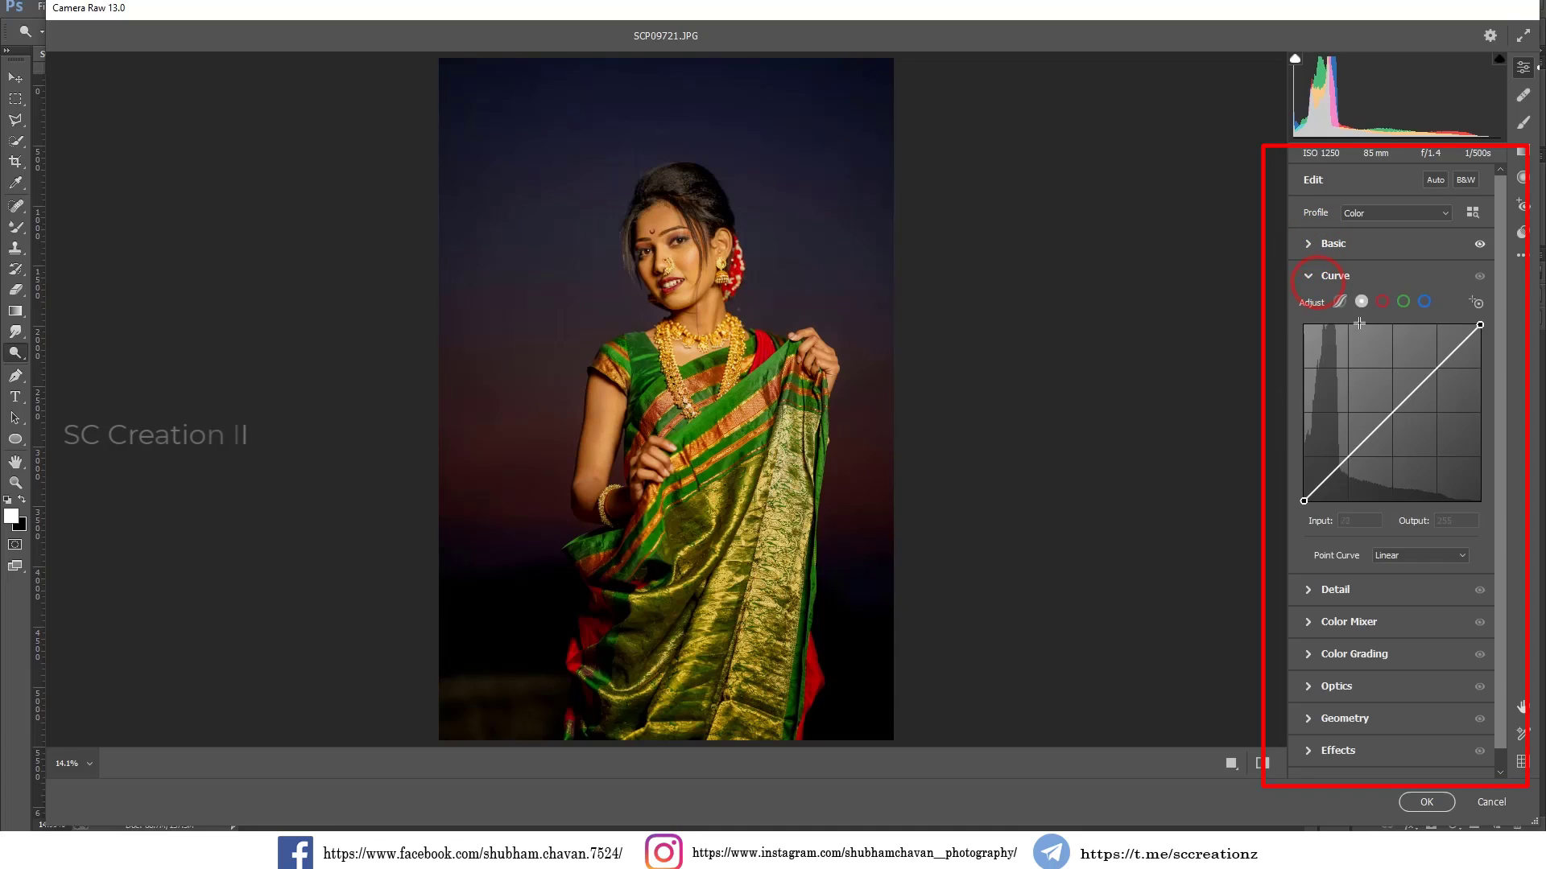
{"action": "left_click", "coordinate": [1336, 302]}
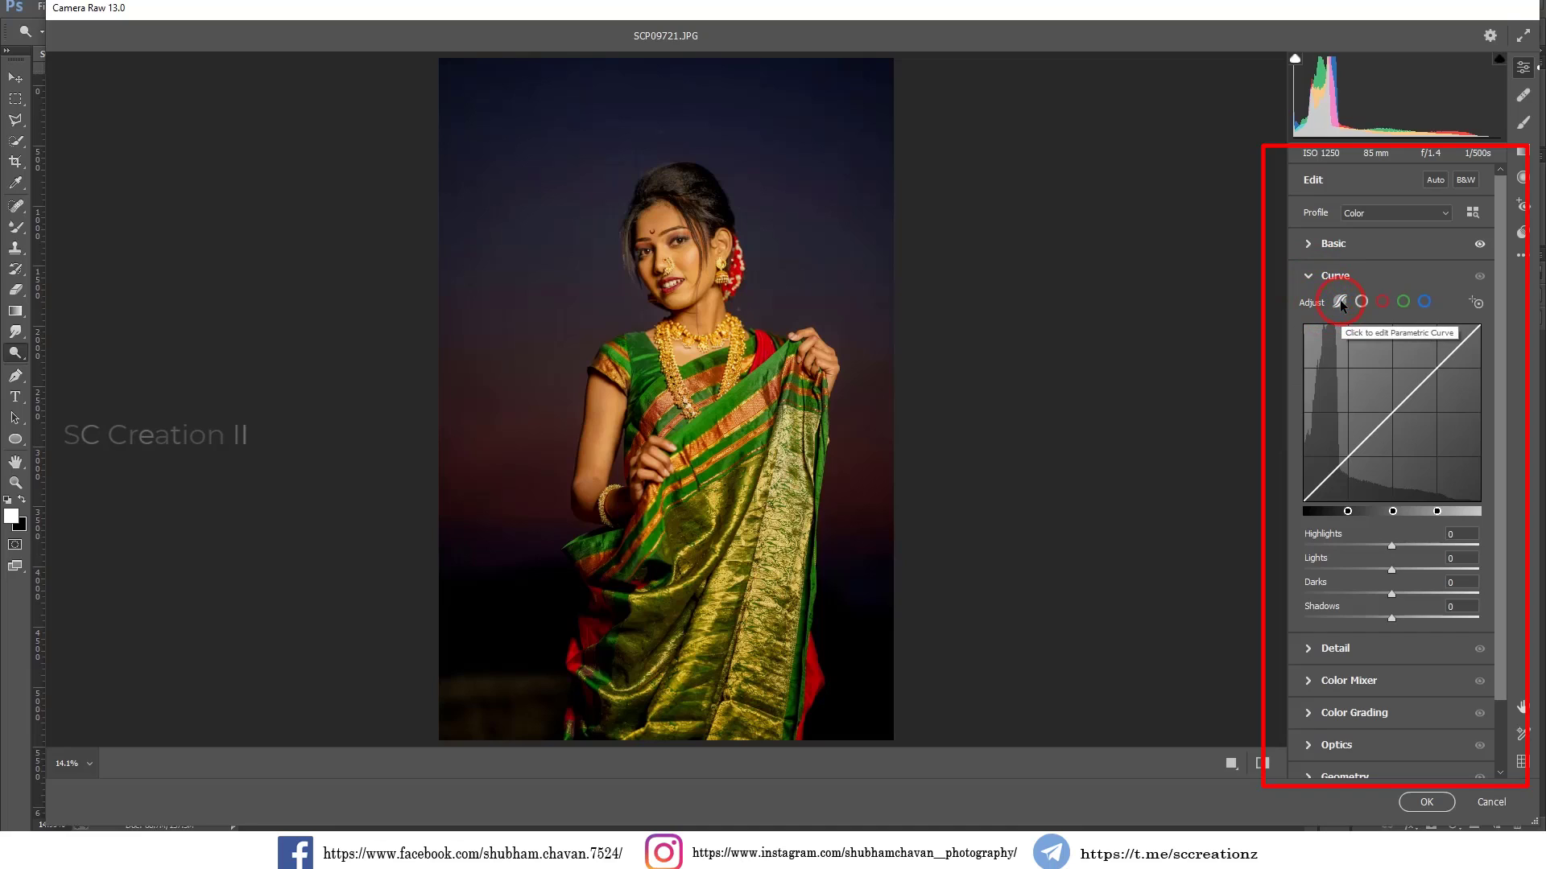
{"action": "left_click_drag", "start_coordinate": [1392, 533], "coordinate": [1404, 571]}
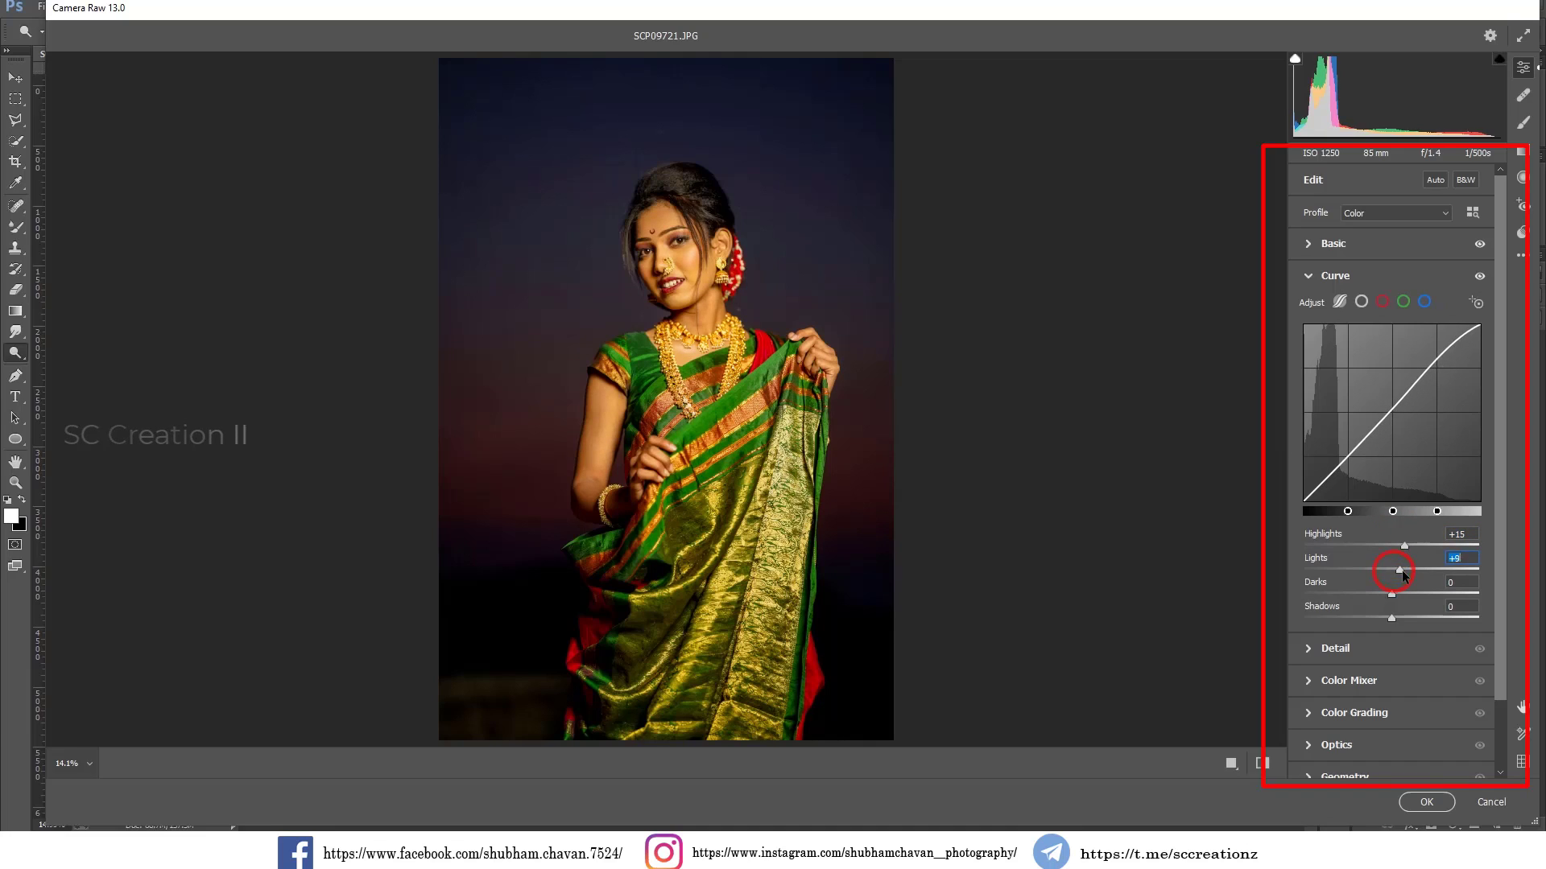
{"action": "key", "text": "Down"}
{"action": "key", "text": "Down"}
{"action": "key", "text": "Down"}
{"action": "key", "text": "Down"}
{"action": "left_click_drag", "start_coordinate": [1392, 596], "coordinate": [1401, 596]}
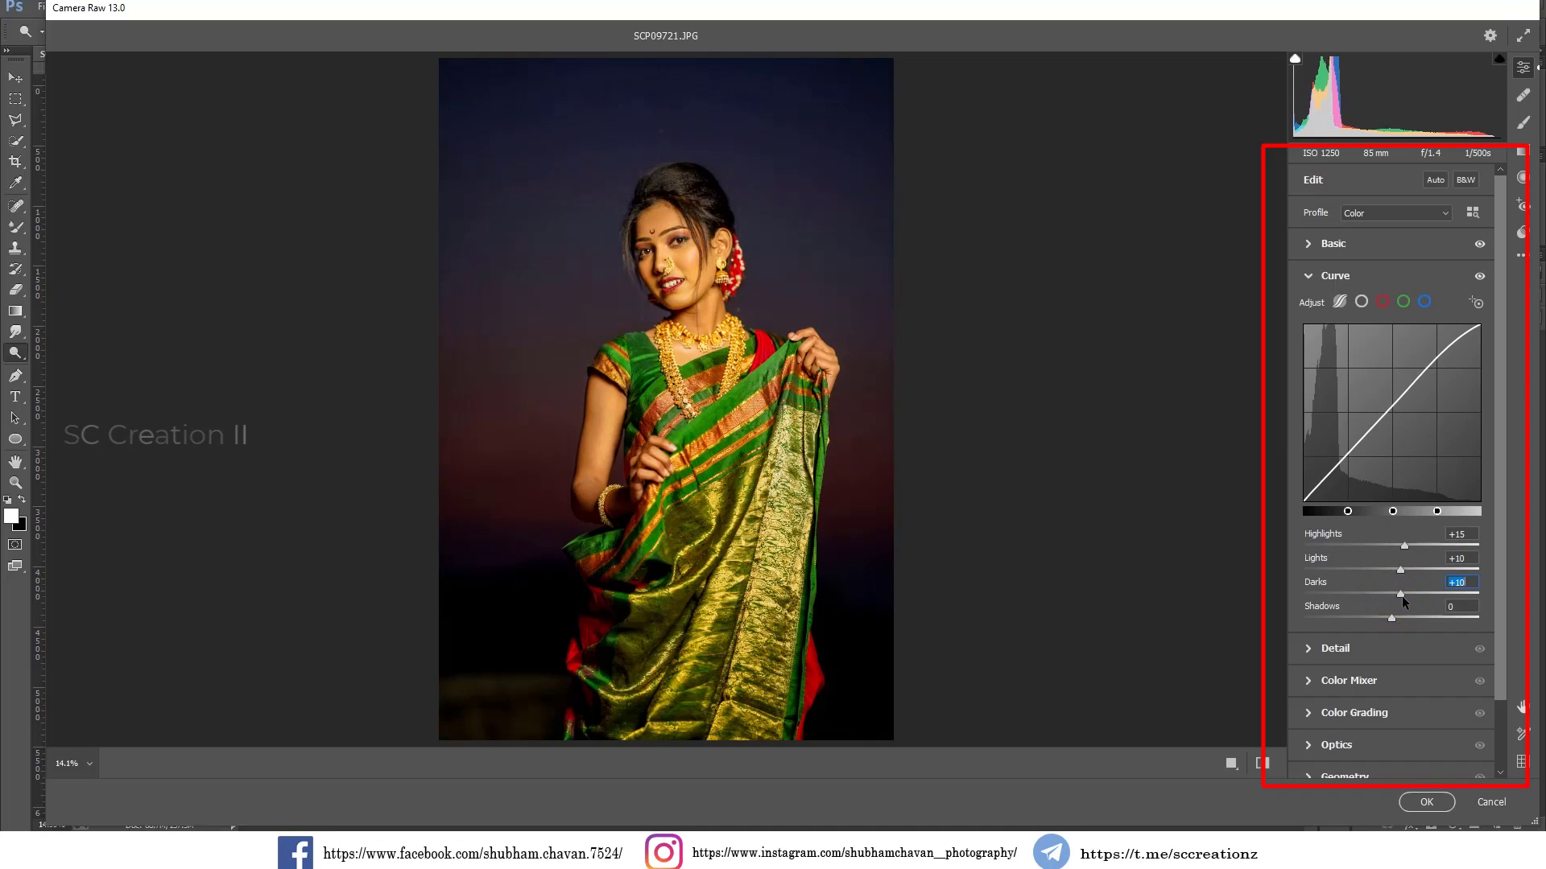
On the point curve, lift the black point, add 76→67 and 130→124, and cap white at 245
{"action": "left_click", "coordinate": [1360, 301]}
{"action": "left_click_drag", "start_coordinate": [1304, 501], "coordinate": [1303, 486]}
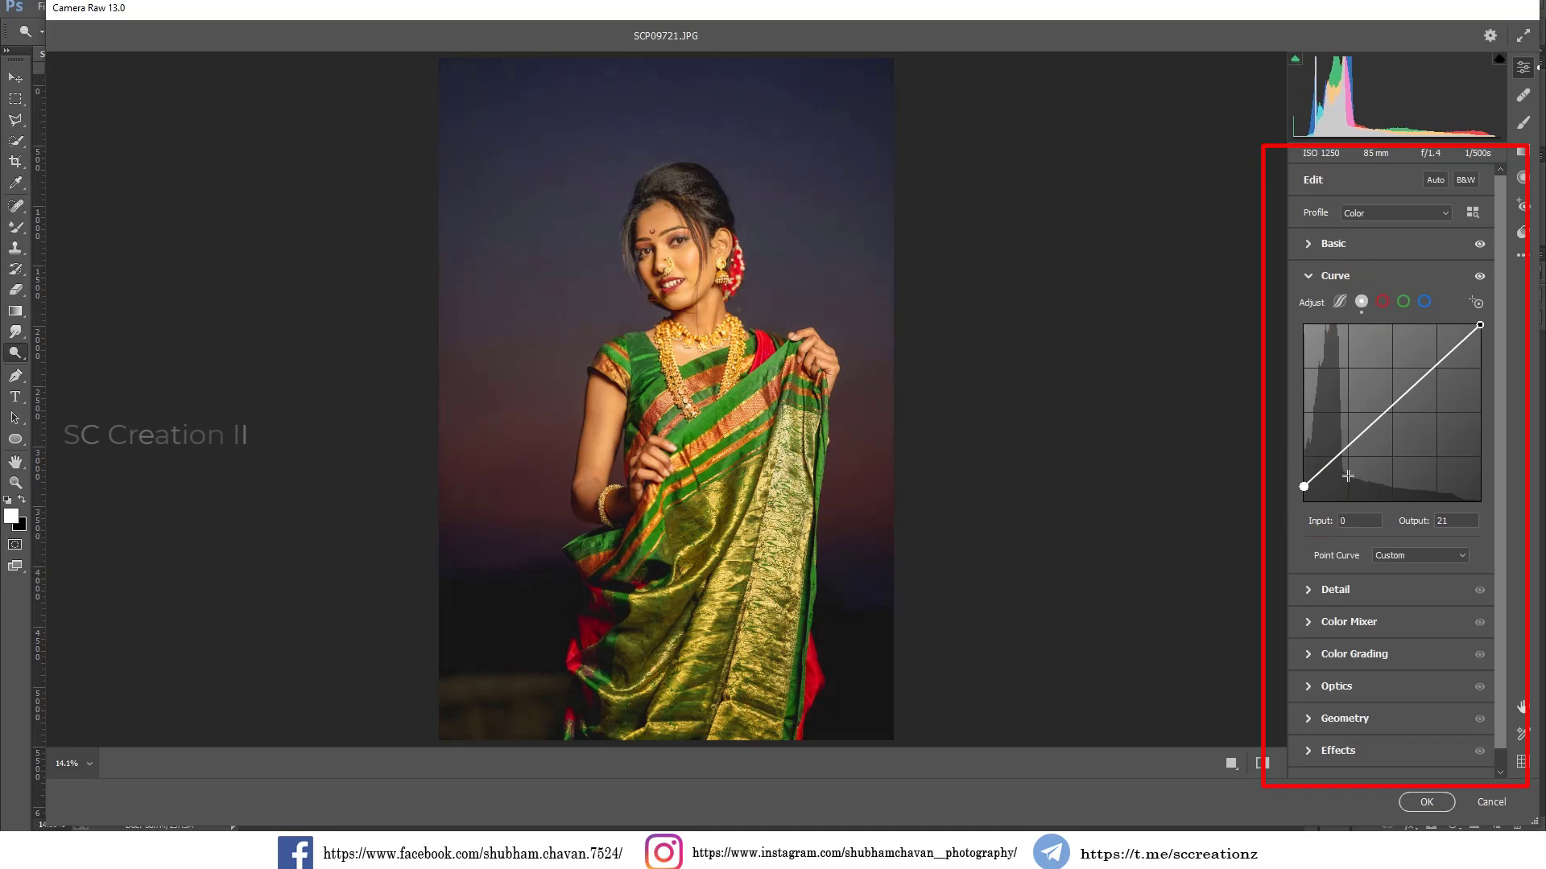
{"action": "left_click_drag", "start_coordinate": [1352, 441], "coordinate": [1356, 454]}
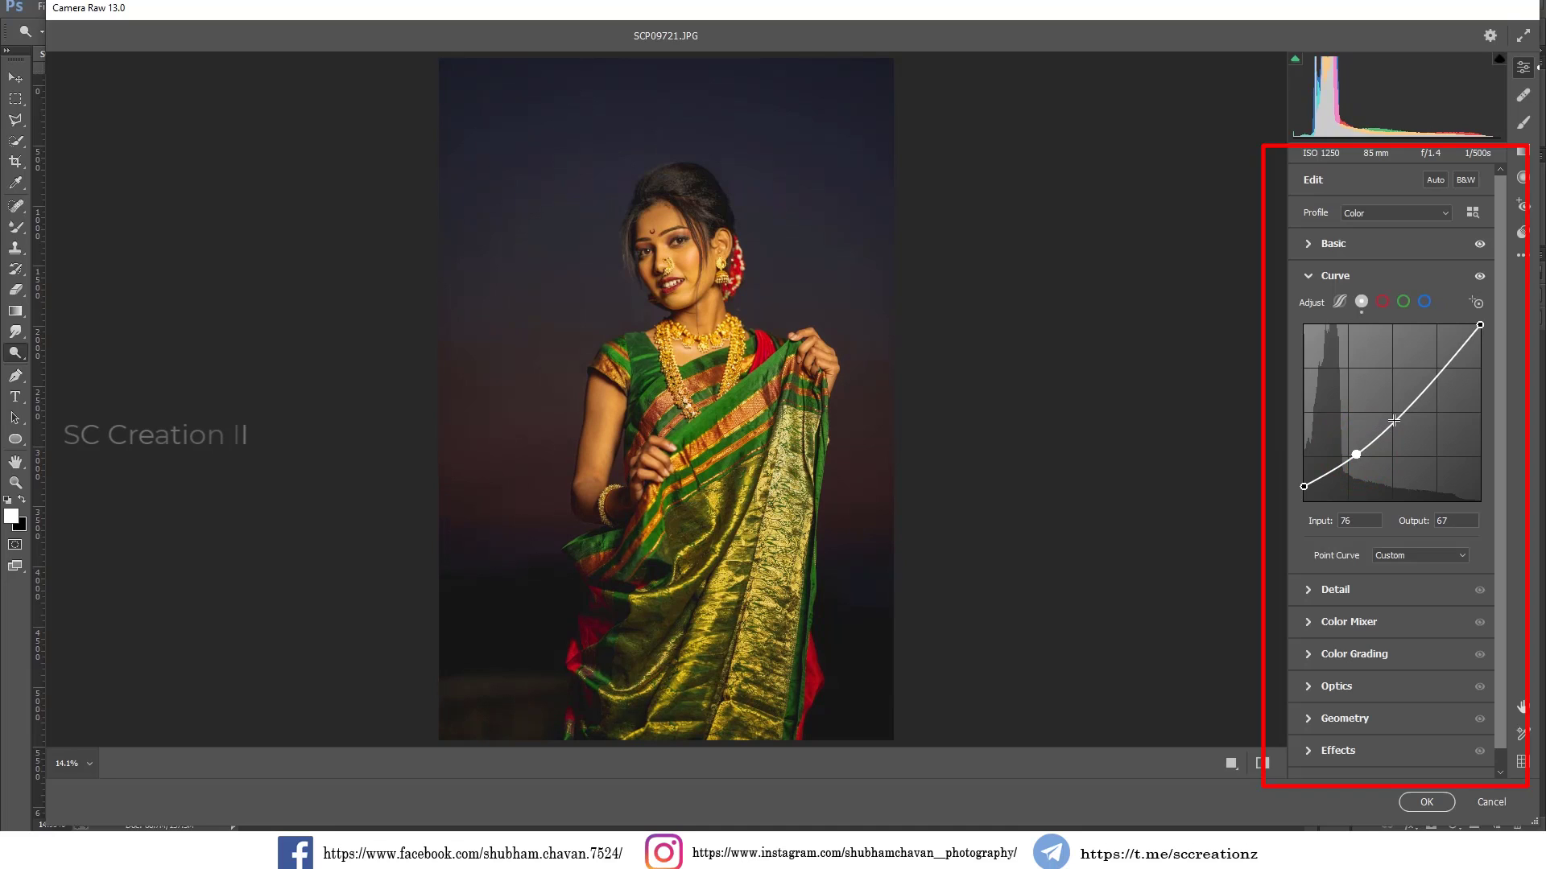
{"action": "left_click_drag", "start_coordinate": [1394, 419], "coordinate": [1394, 414]}
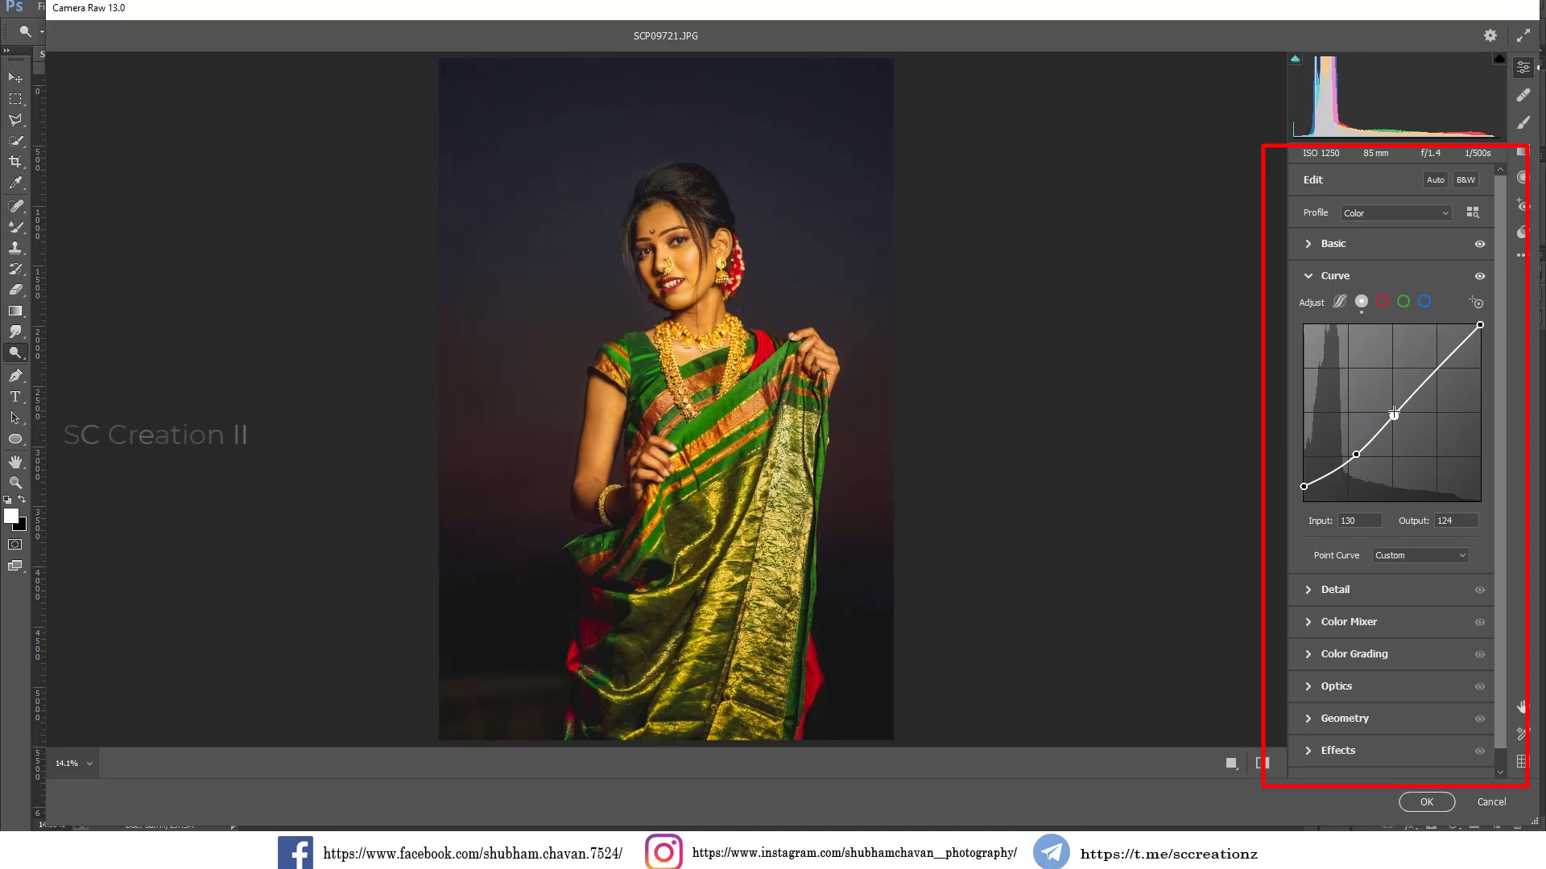
{"action": "left_click_drag", "start_coordinate": [1479, 325], "coordinate": [1480, 333]}
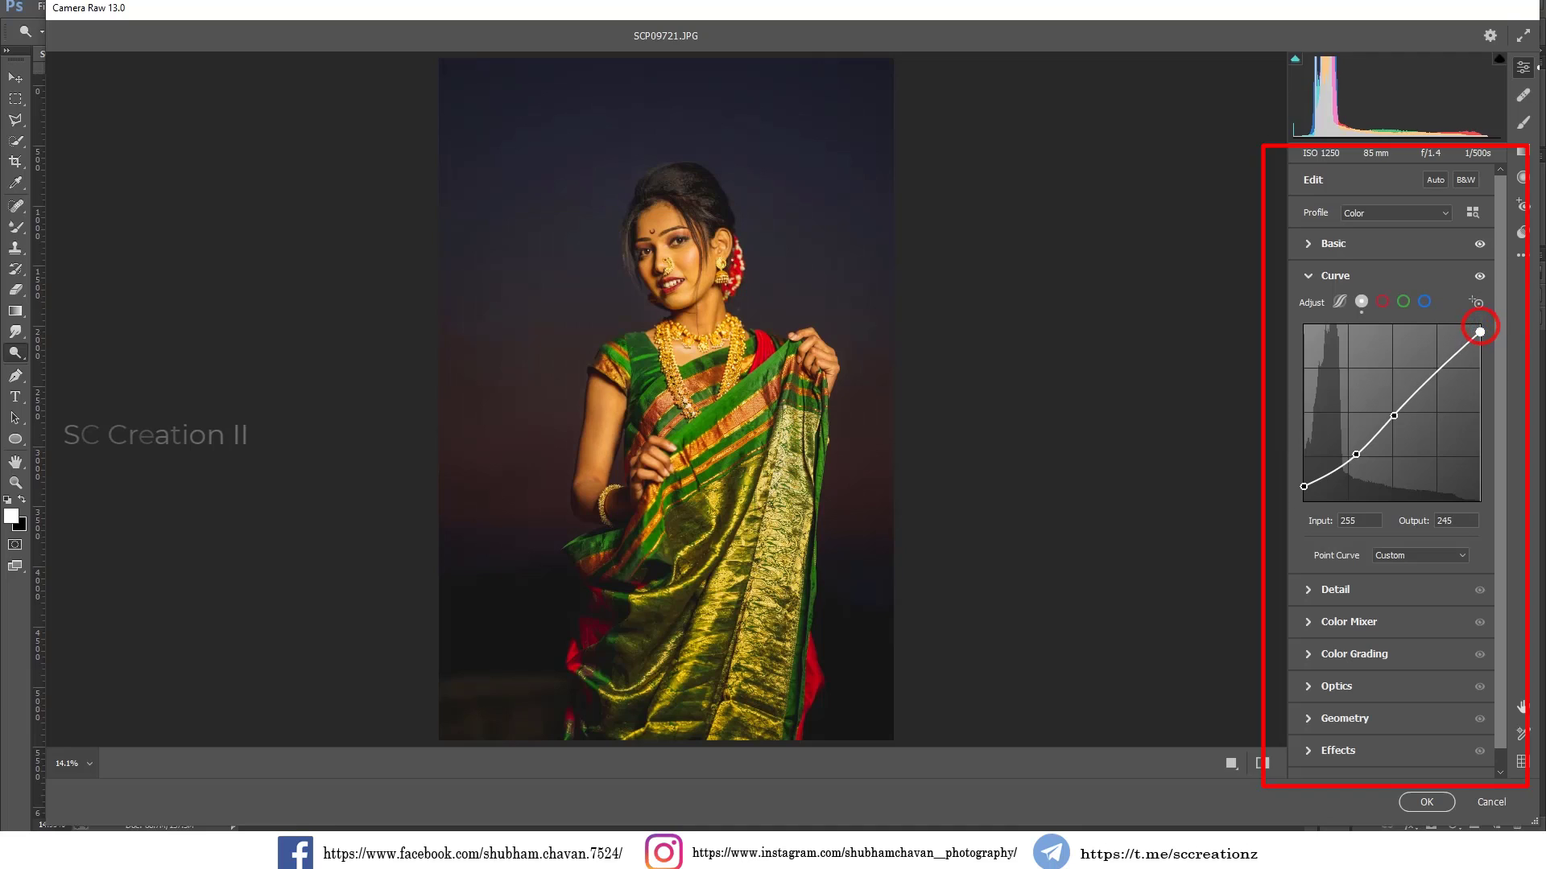
{"action": "left_click", "coordinate": [1378, 302]}
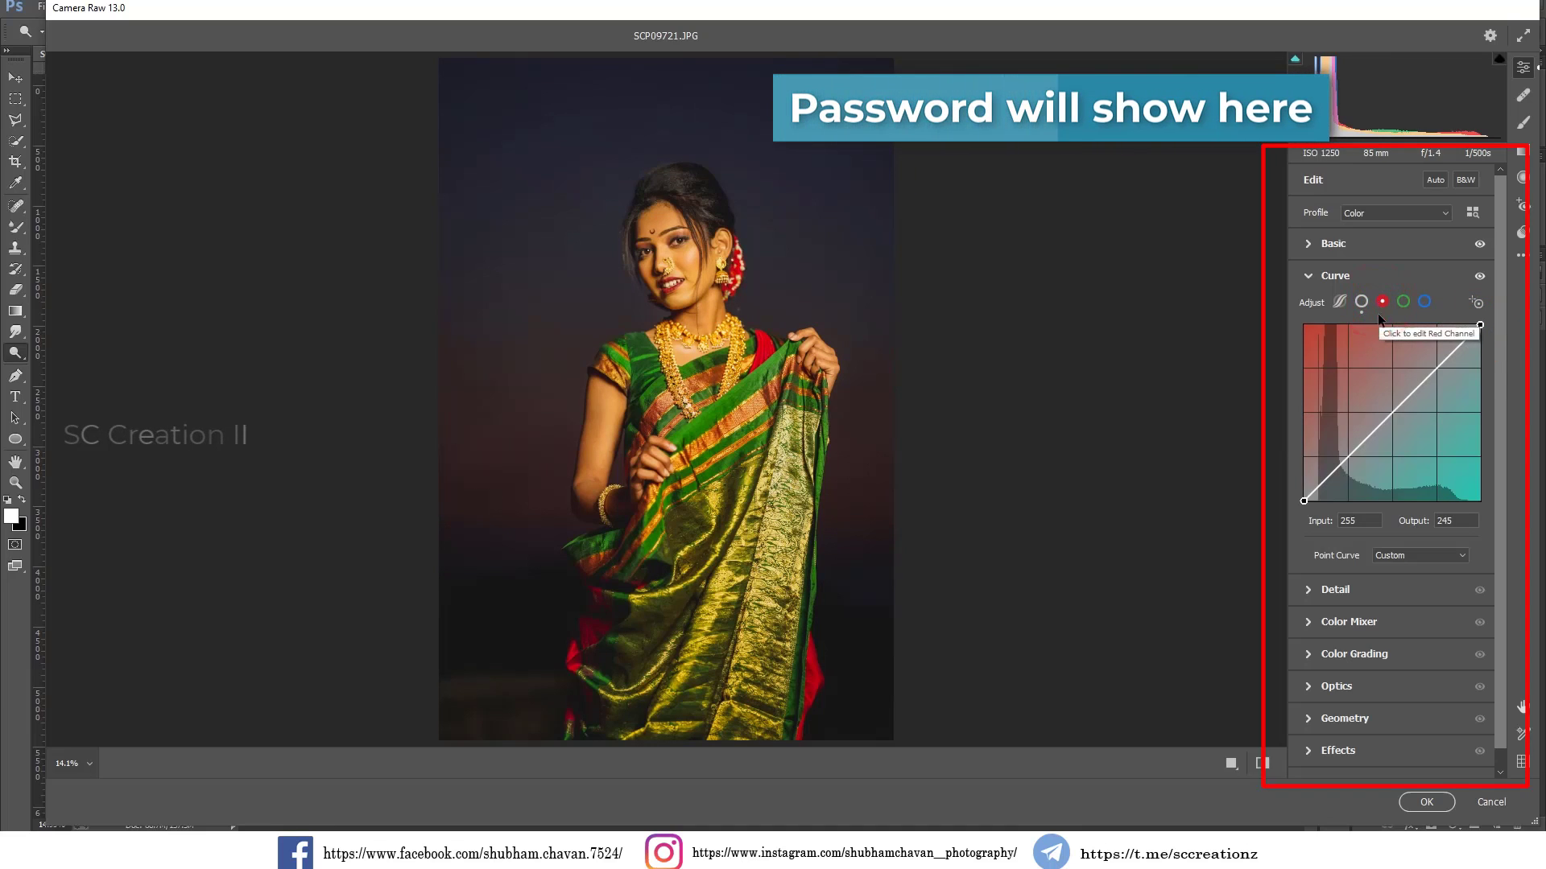
Bend the red channel curve into an S-curve with its shadow point at 30→15
{"action": "left_click", "coordinate": [1318, 487]}
{"action": "left_click_drag", "start_coordinate": [1319, 487], "coordinate": [1358, 457]}
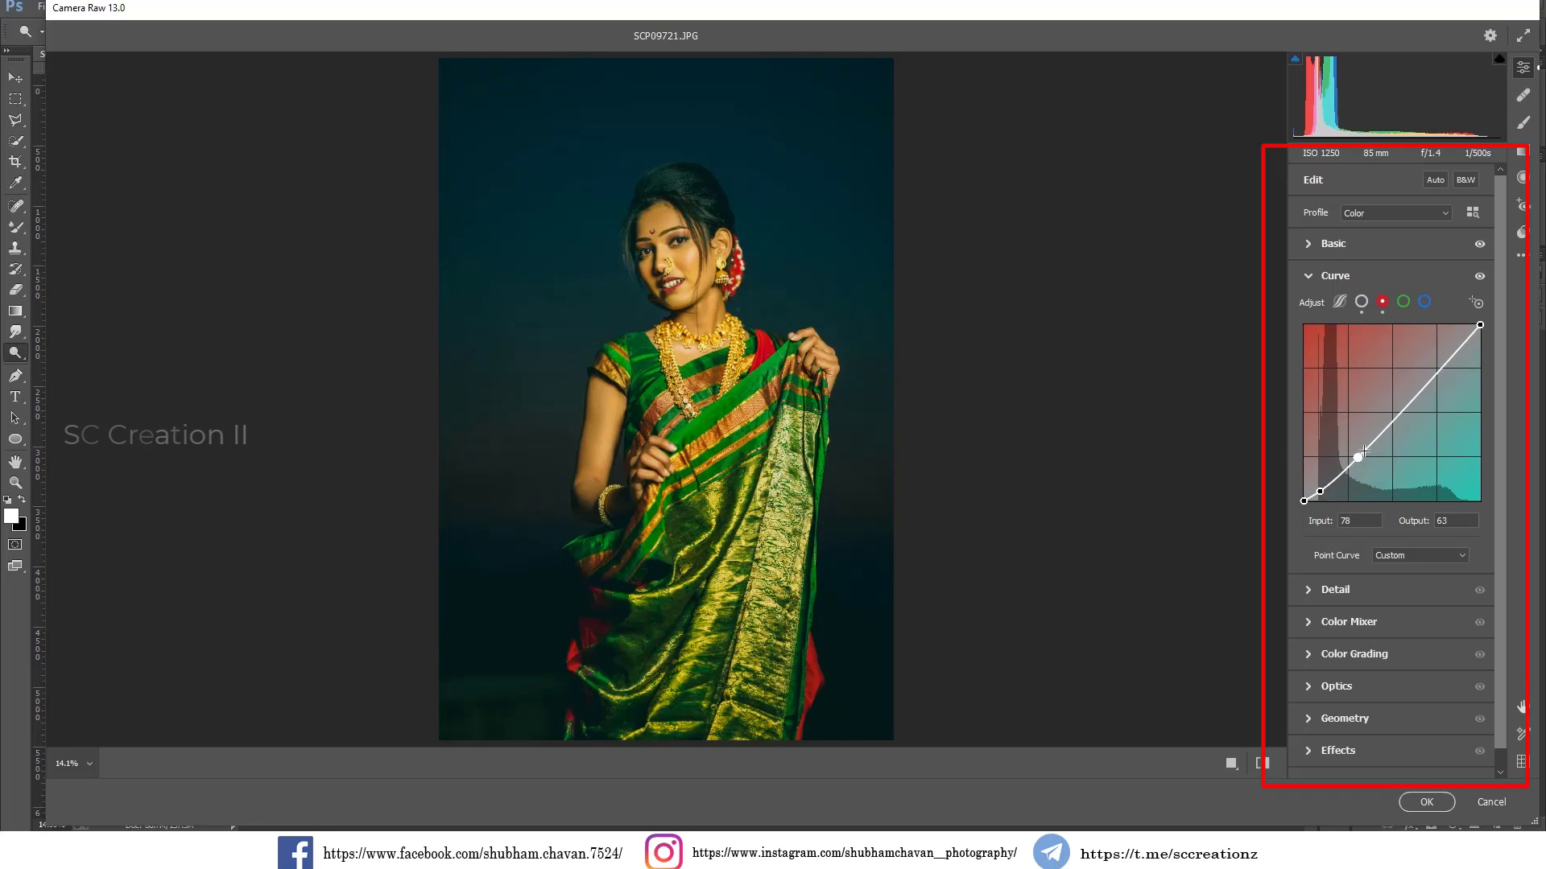
{"action": "left_click_drag", "start_coordinate": [1393, 419], "coordinate": [1434, 363]}
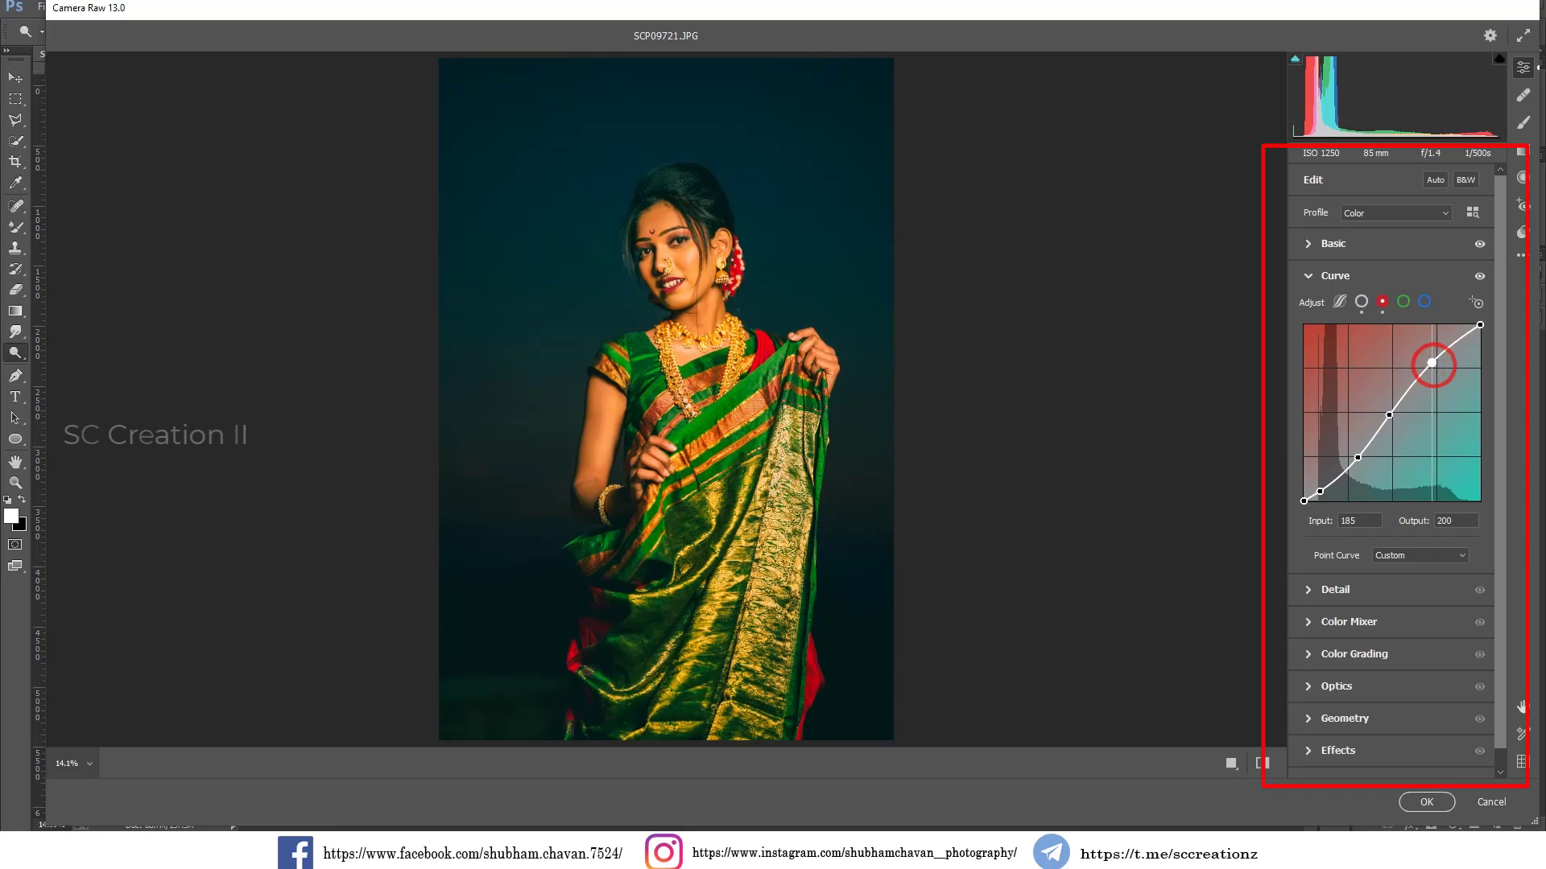
{"action": "mouse_move", "coordinate": [1435, 363]}
{"action": "left_mouse_down"}
{"action": "mouse_move", "coordinate": [1479, 343]}
{"action": "mouse_move", "coordinate": [1480, 325]}
{"action": "left_mouse_up"}
{"action": "left_click_drag", "start_coordinate": [1320, 491], "coordinate": [1324, 490]}
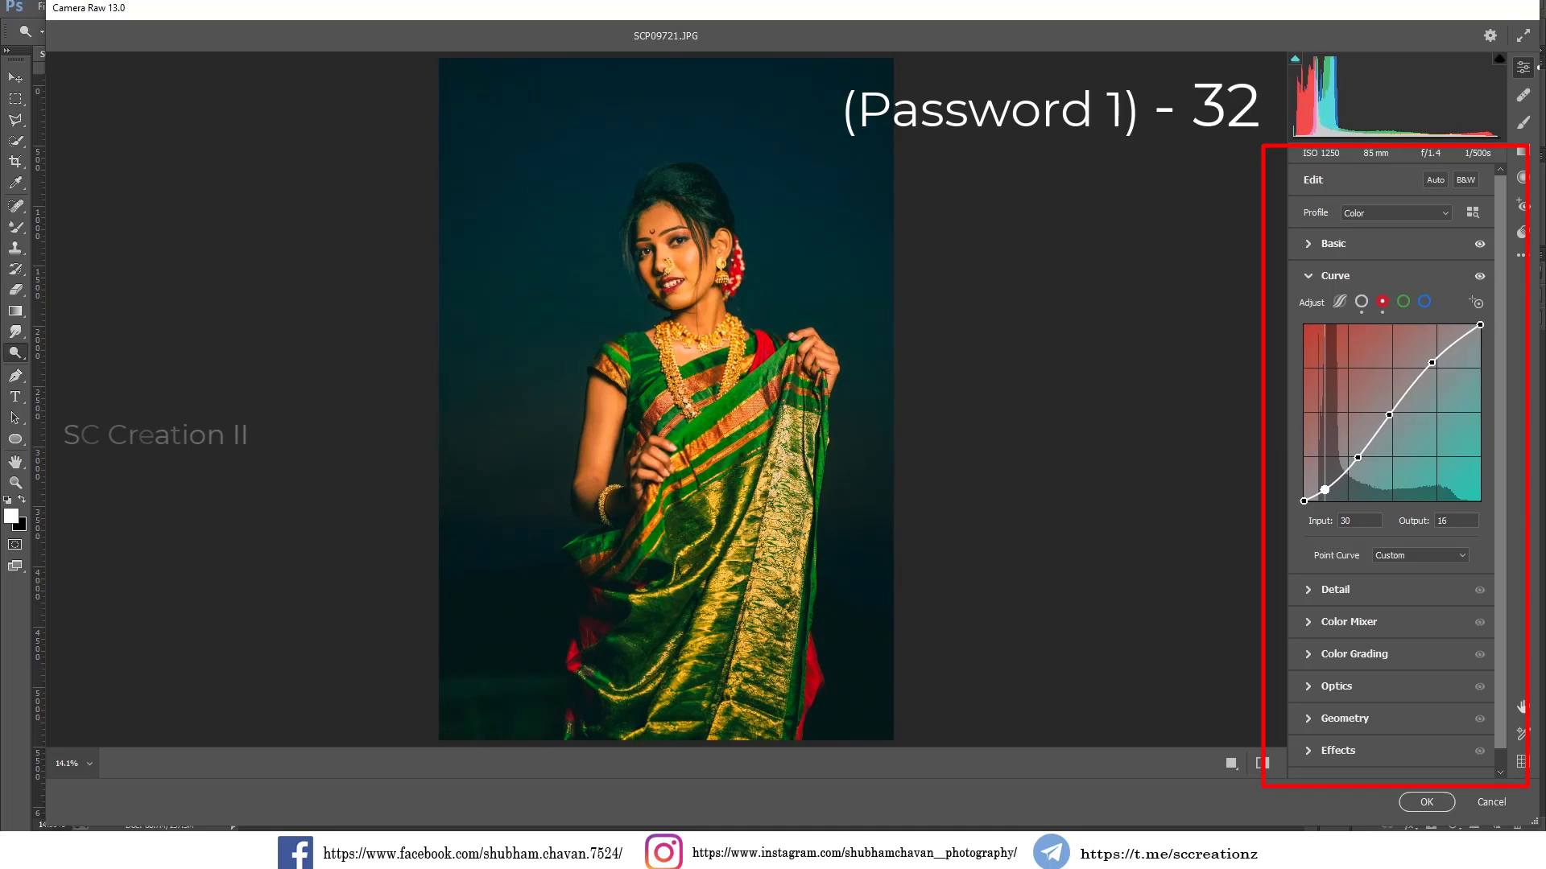
Raise the green channel curve with midtone and highlight points, top point 211→221
{"action": "left_click", "coordinate": [1403, 301]}
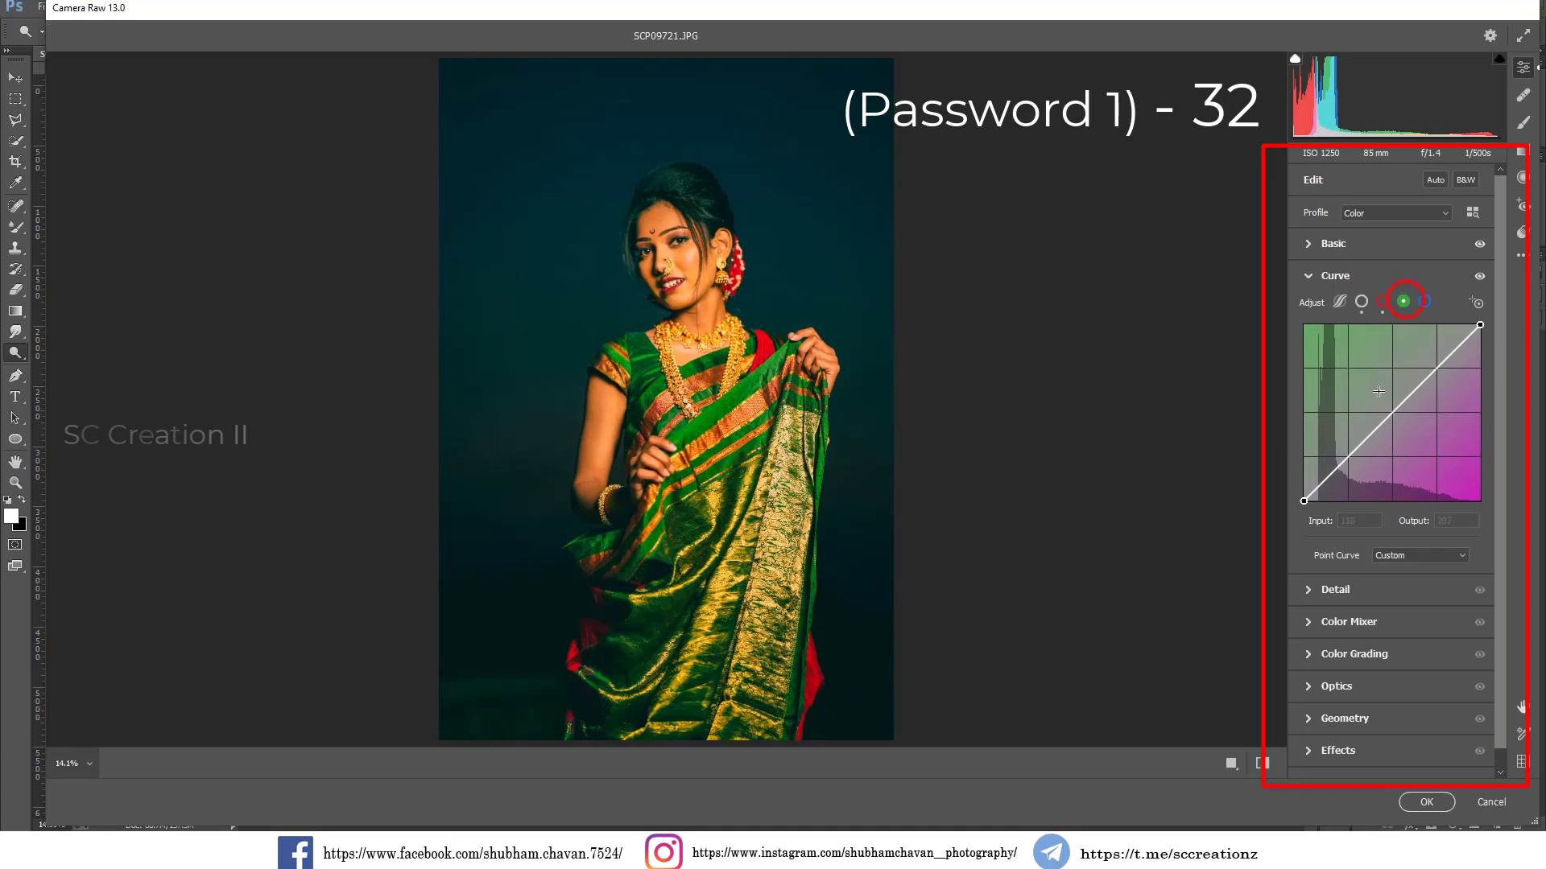
{"action": "left_click_drag", "start_coordinate": [1319, 489], "coordinate": [1324, 488]}
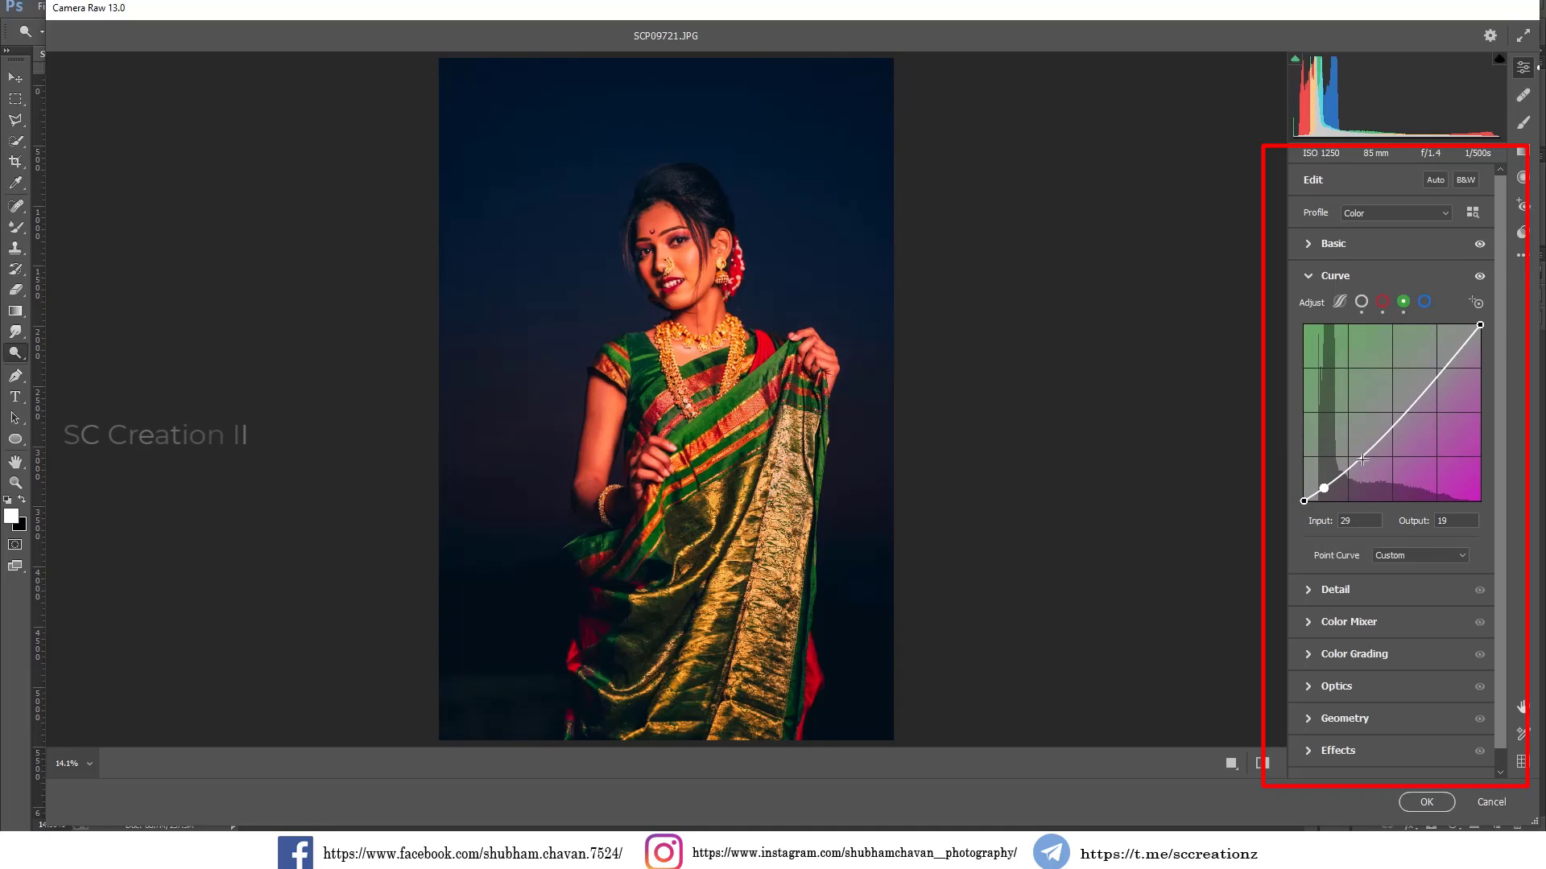
{"action": "left_click_drag", "start_coordinate": [1361, 457], "coordinate": [1357, 455]}
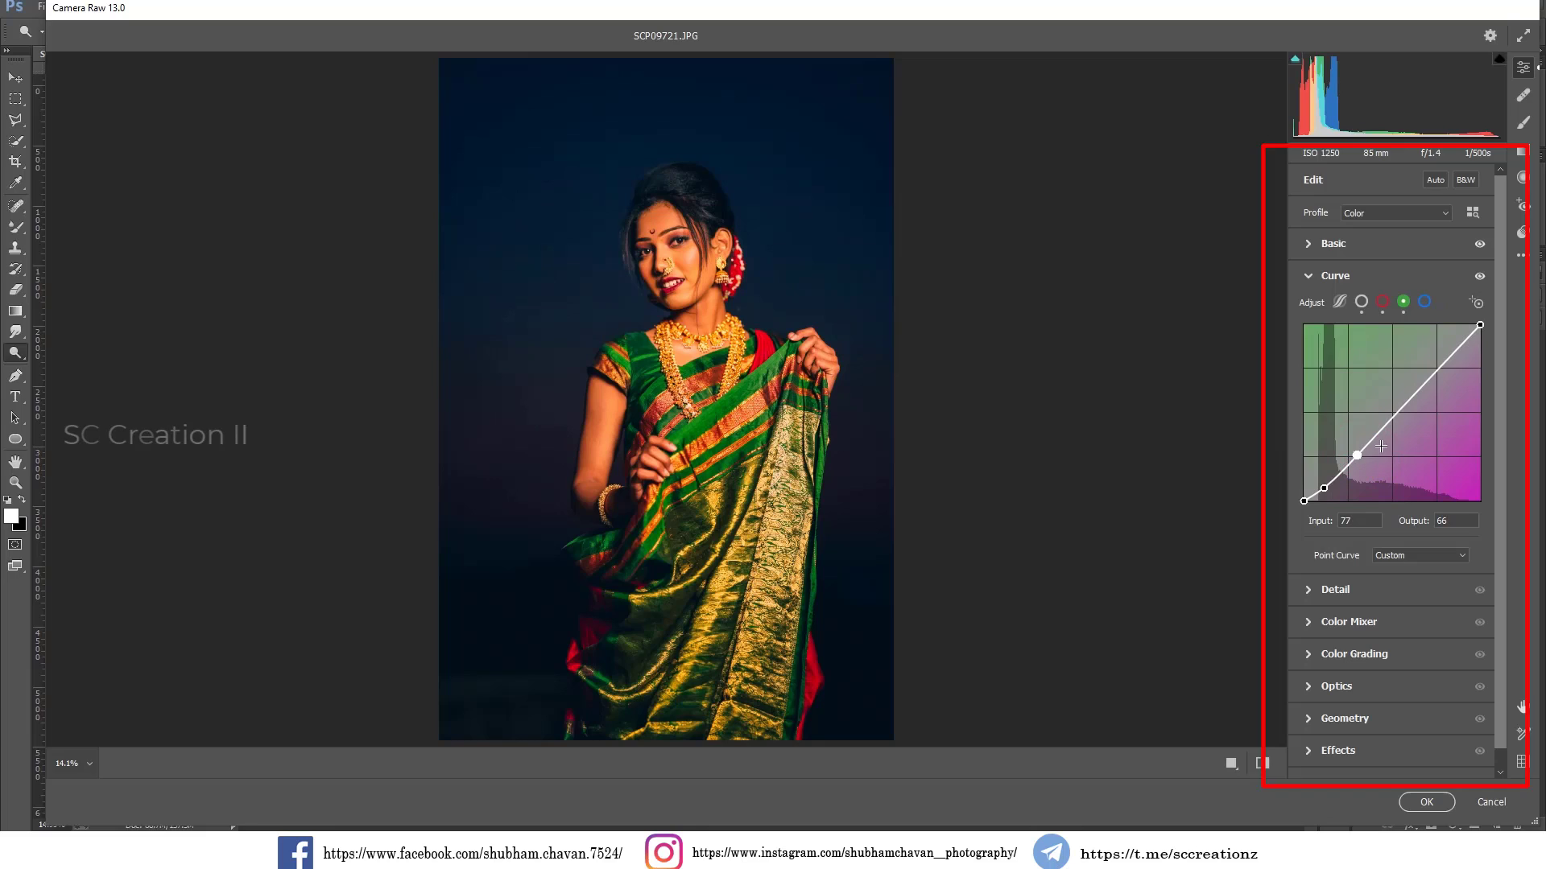
{"action": "left_click_drag", "start_coordinate": [1389, 422], "coordinate": [1384, 420]}
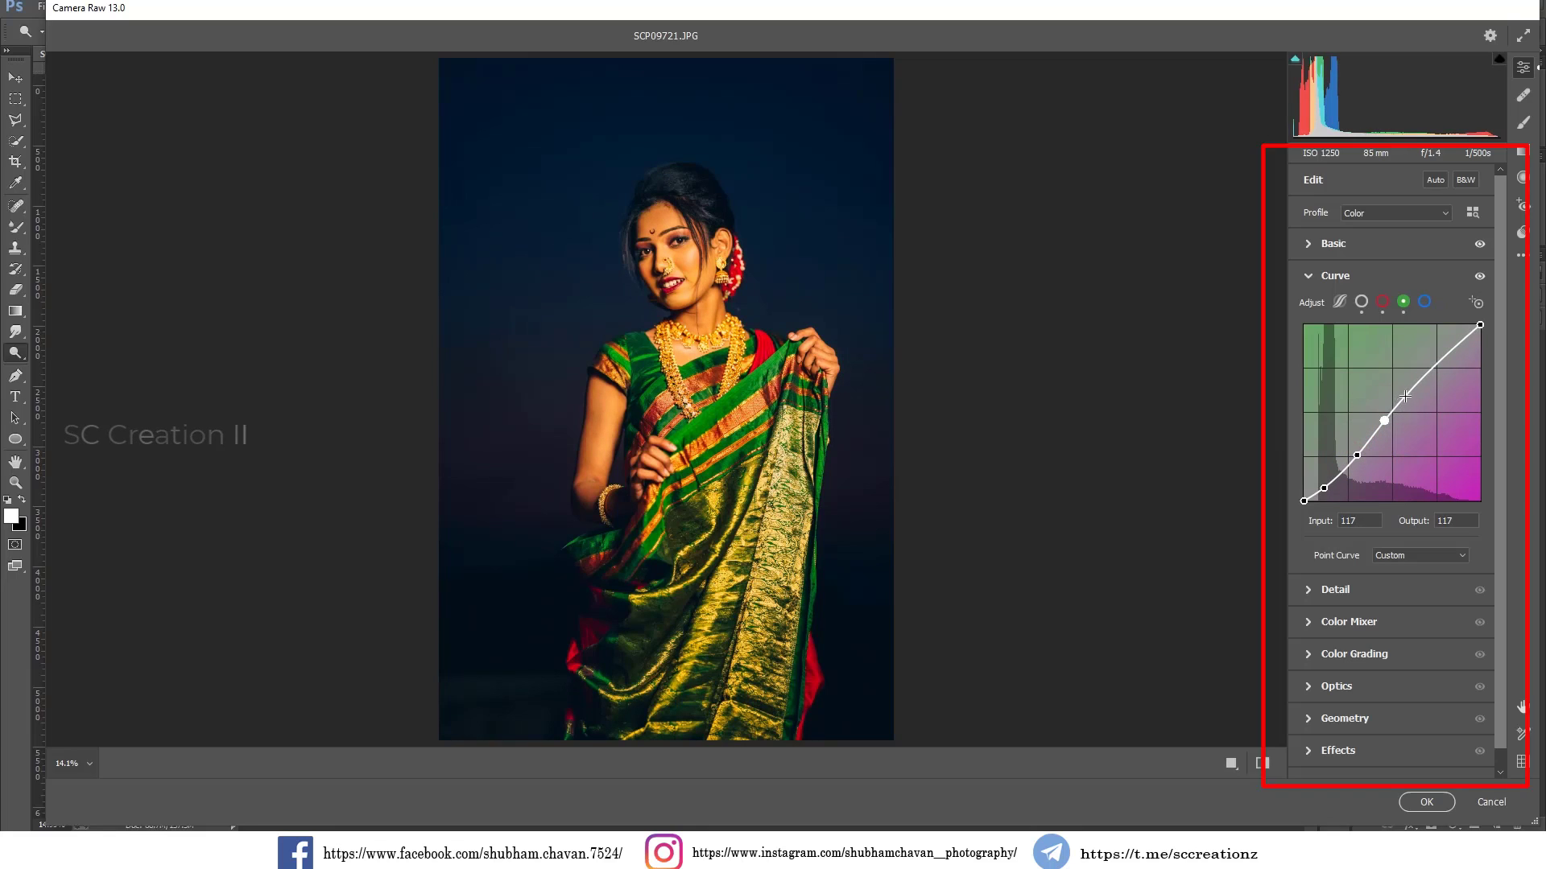
{"action": "left_click_drag", "start_coordinate": [1410, 393], "coordinate": [1409, 391]}
{"action": "left_click_drag", "start_coordinate": [1450, 351], "coordinate": [1449, 348]}
{"action": "left_click", "coordinate": [1424, 301]}
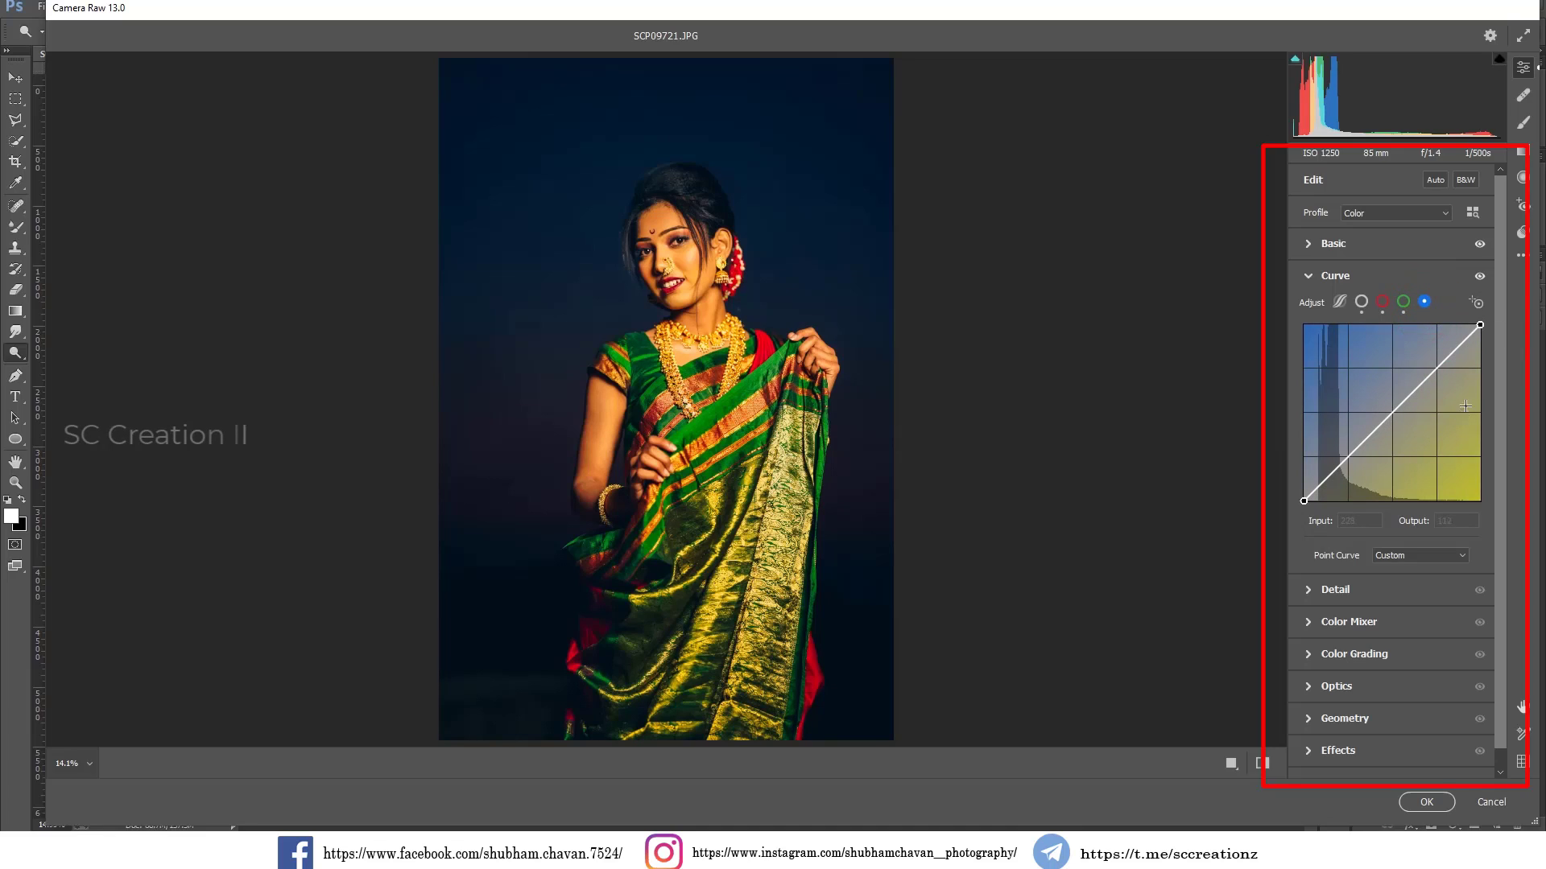
Try an S-curve on the Blue channel using shadow, midtone and upper-midtone points
{"action": "left_click", "coordinate": [1348, 466]}
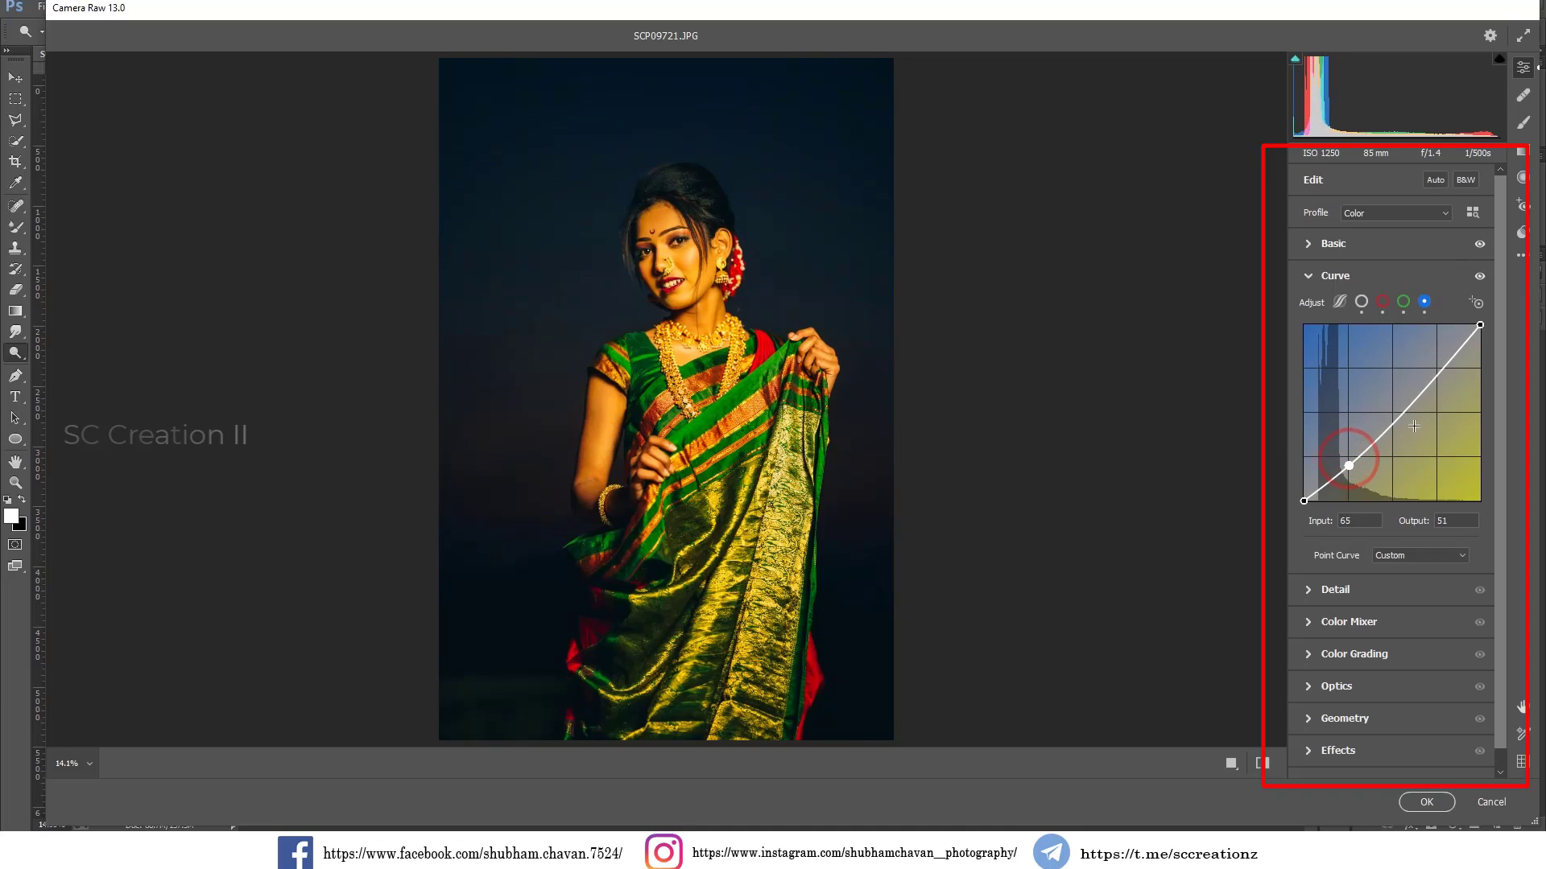
{"action": "left_click_drag", "start_coordinate": [1397, 418], "coordinate": [1392, 414]}
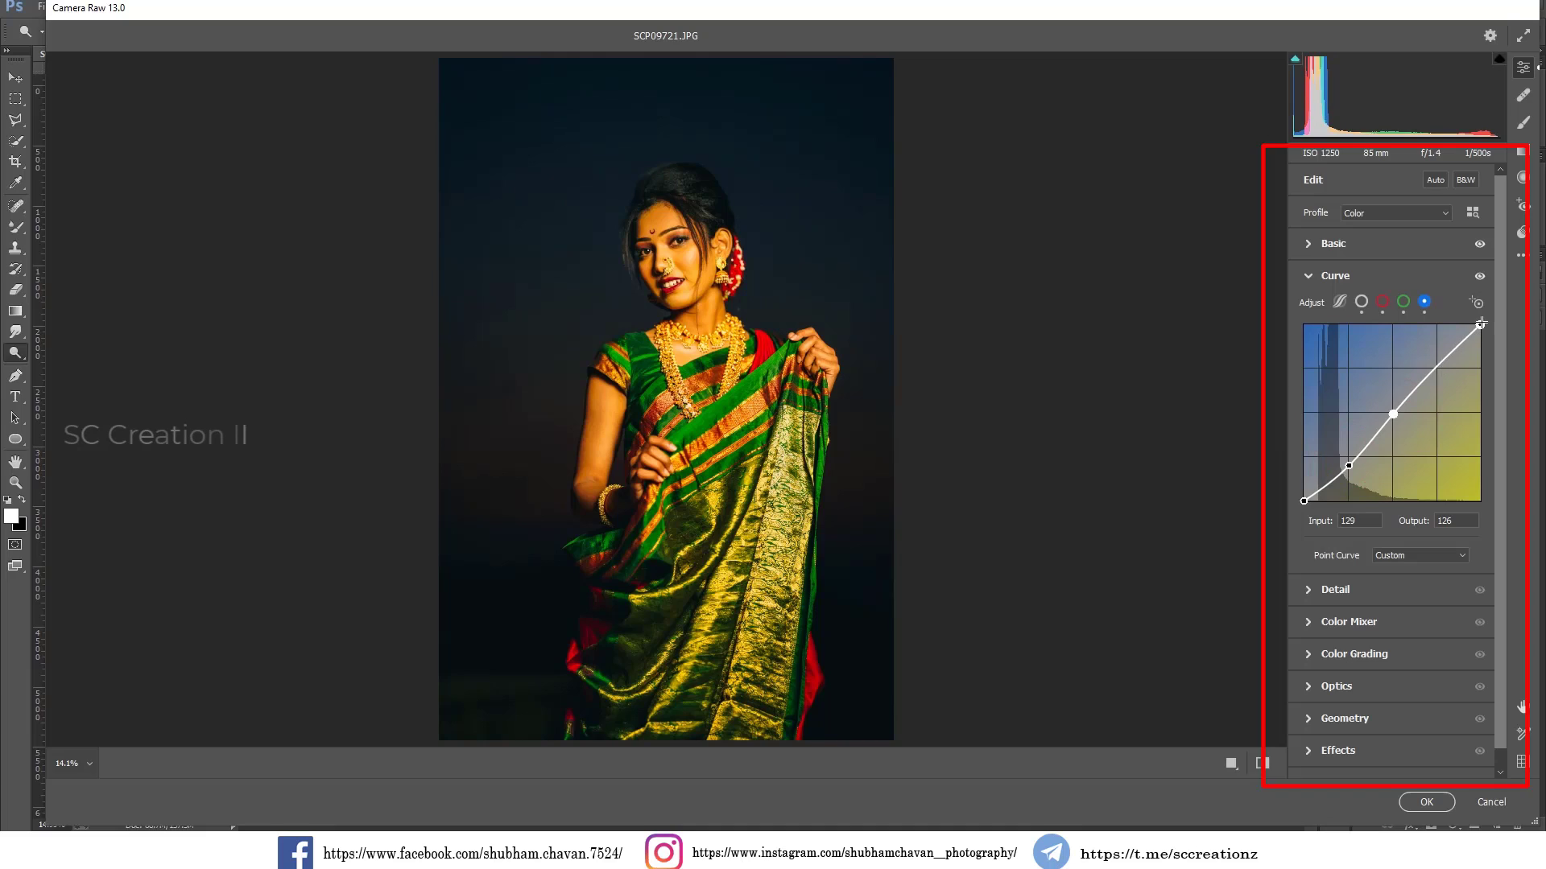
{"action": "left_click_drag", "start_coordinate": [1434, 367], "coordinate": [1428, 358]}
{"action": "left_click", "coordinate": [1481, 326]}
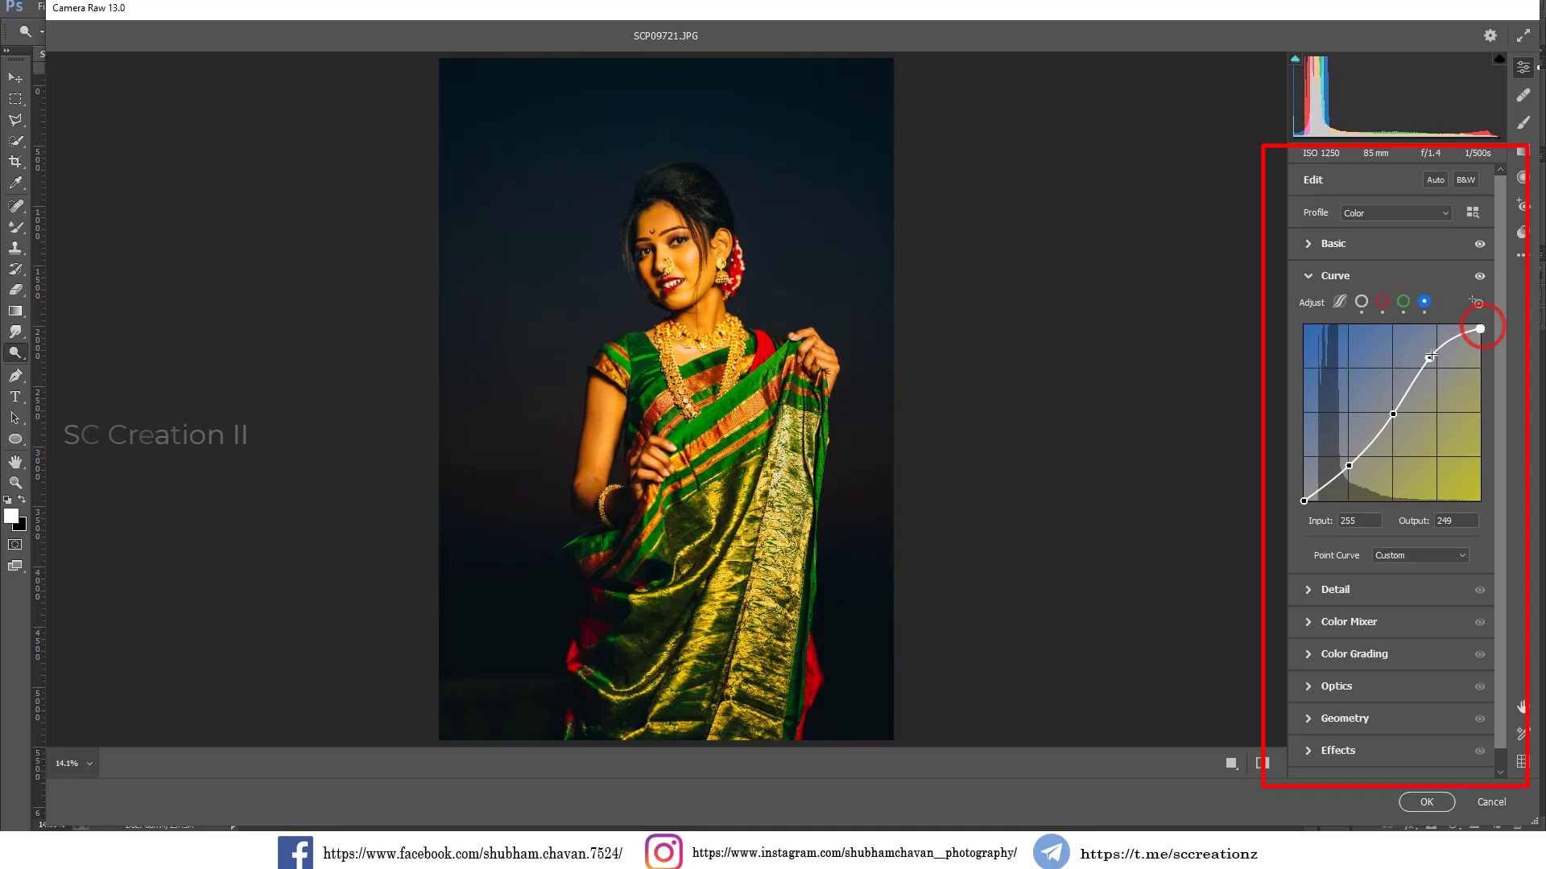
{"action": "left_click_drag", "start_coordinate": [1429, 357], "coordinate": [1434, 361]}
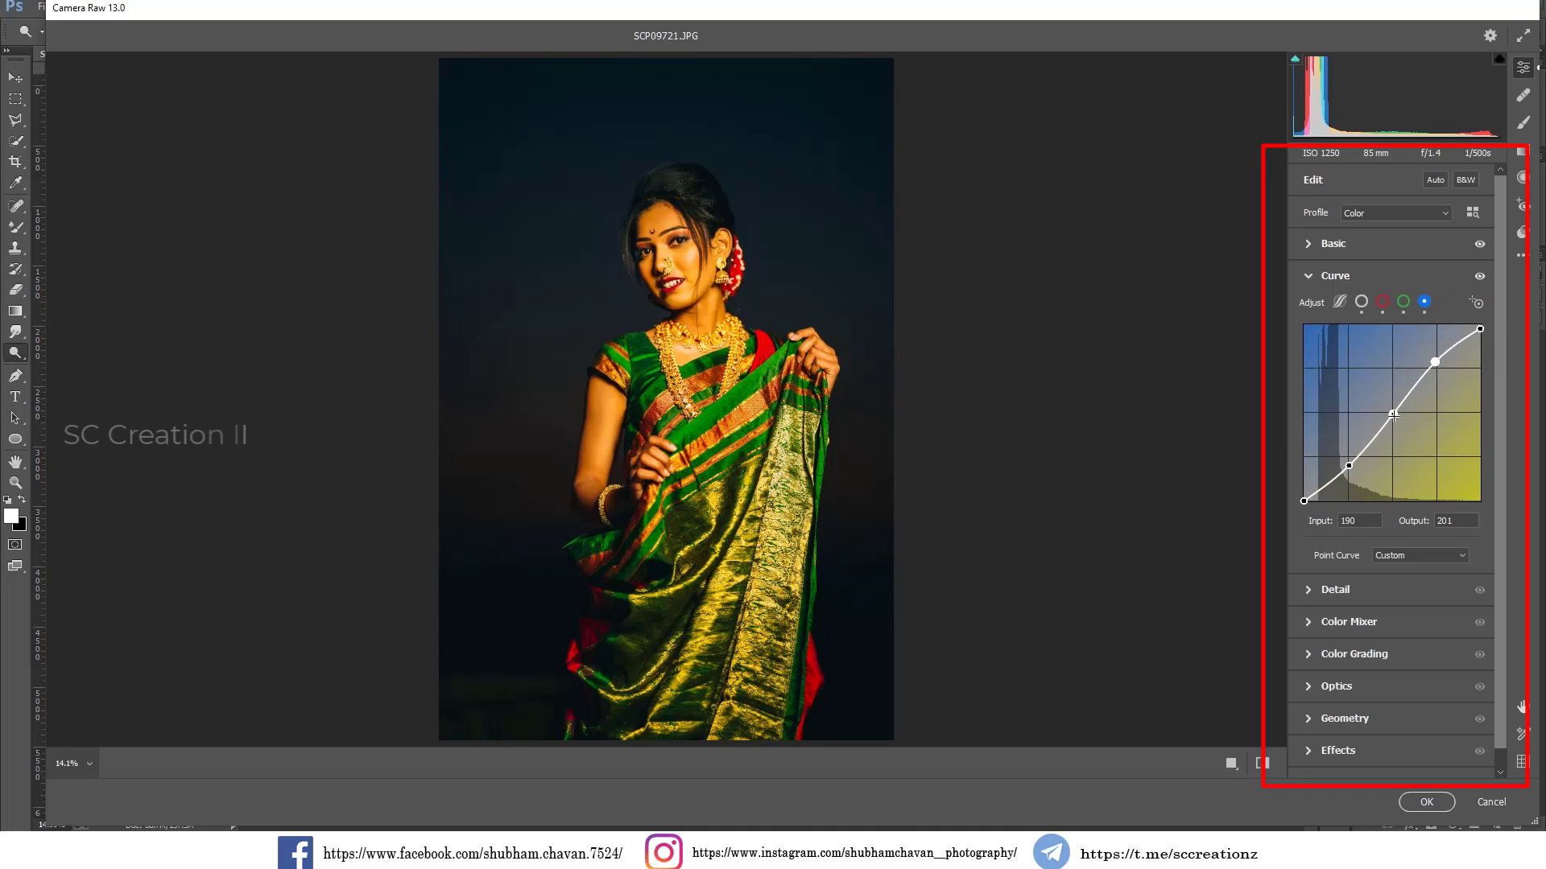
{"action": "left_click_drag", "start_coordinate": [1350, 465], "coordinate": [1348, 459]}
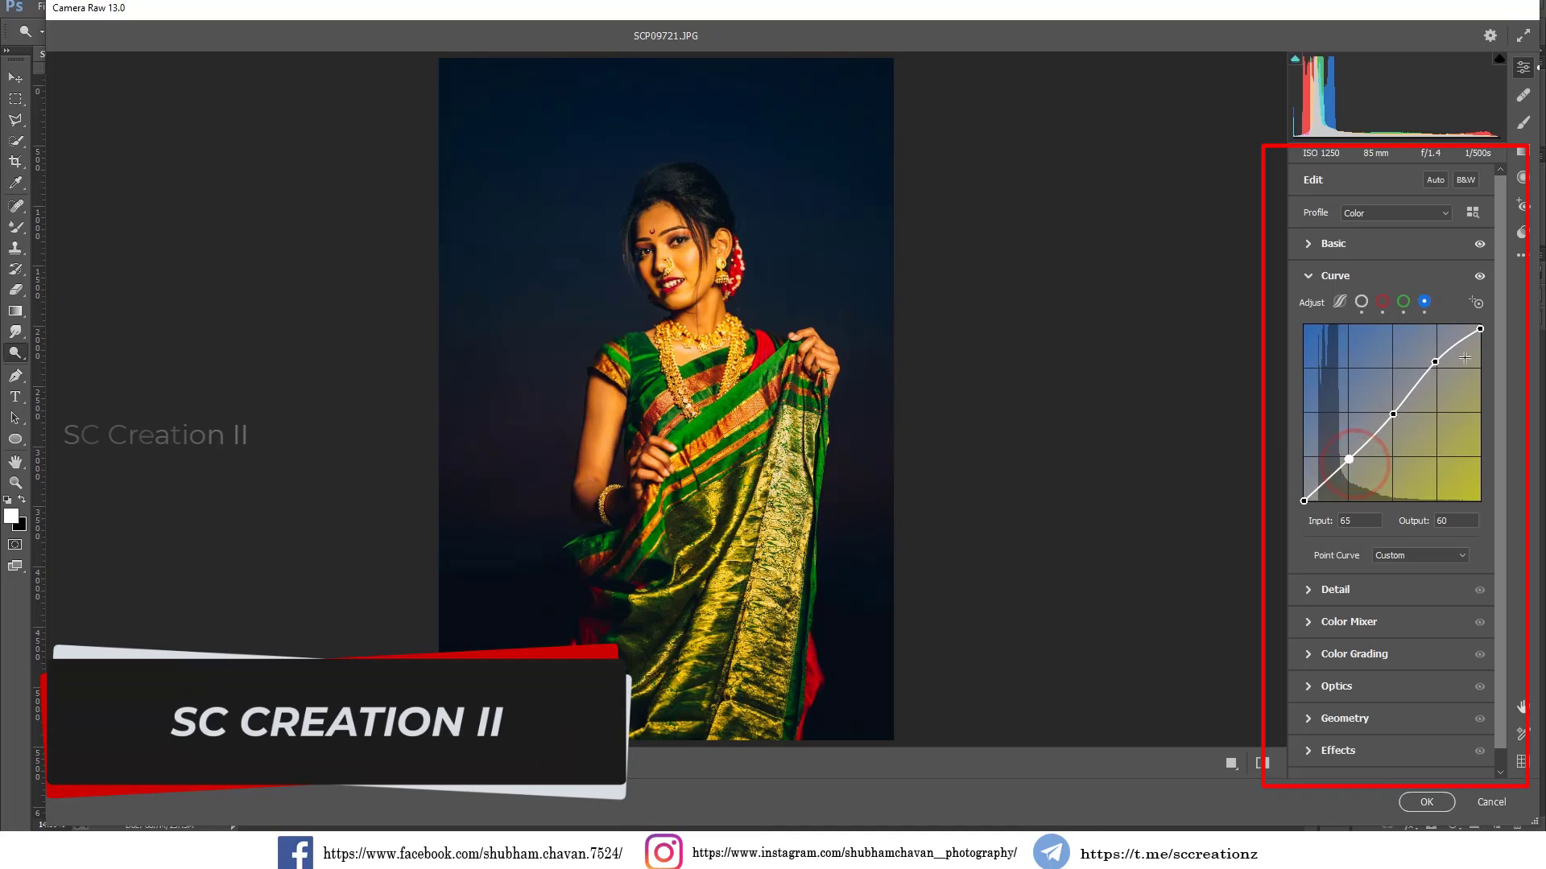
{"action": "left_click", "coordinate": [1433, 360]}
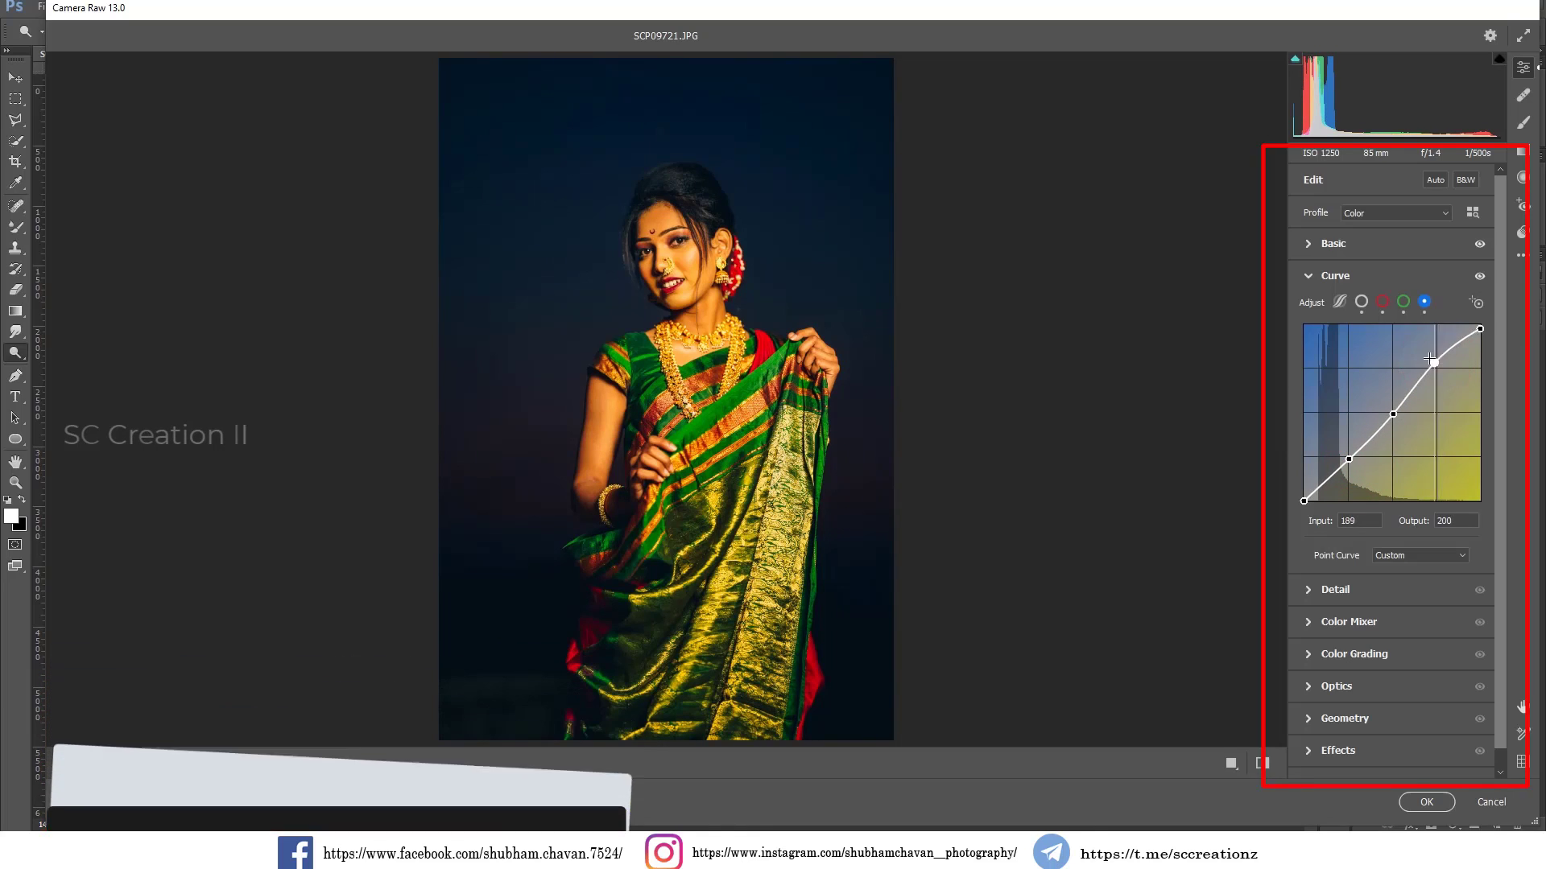
{"action": "left_click_drag", "start_coordinate": [1433, 361], "coordinate": [1438, 368]}
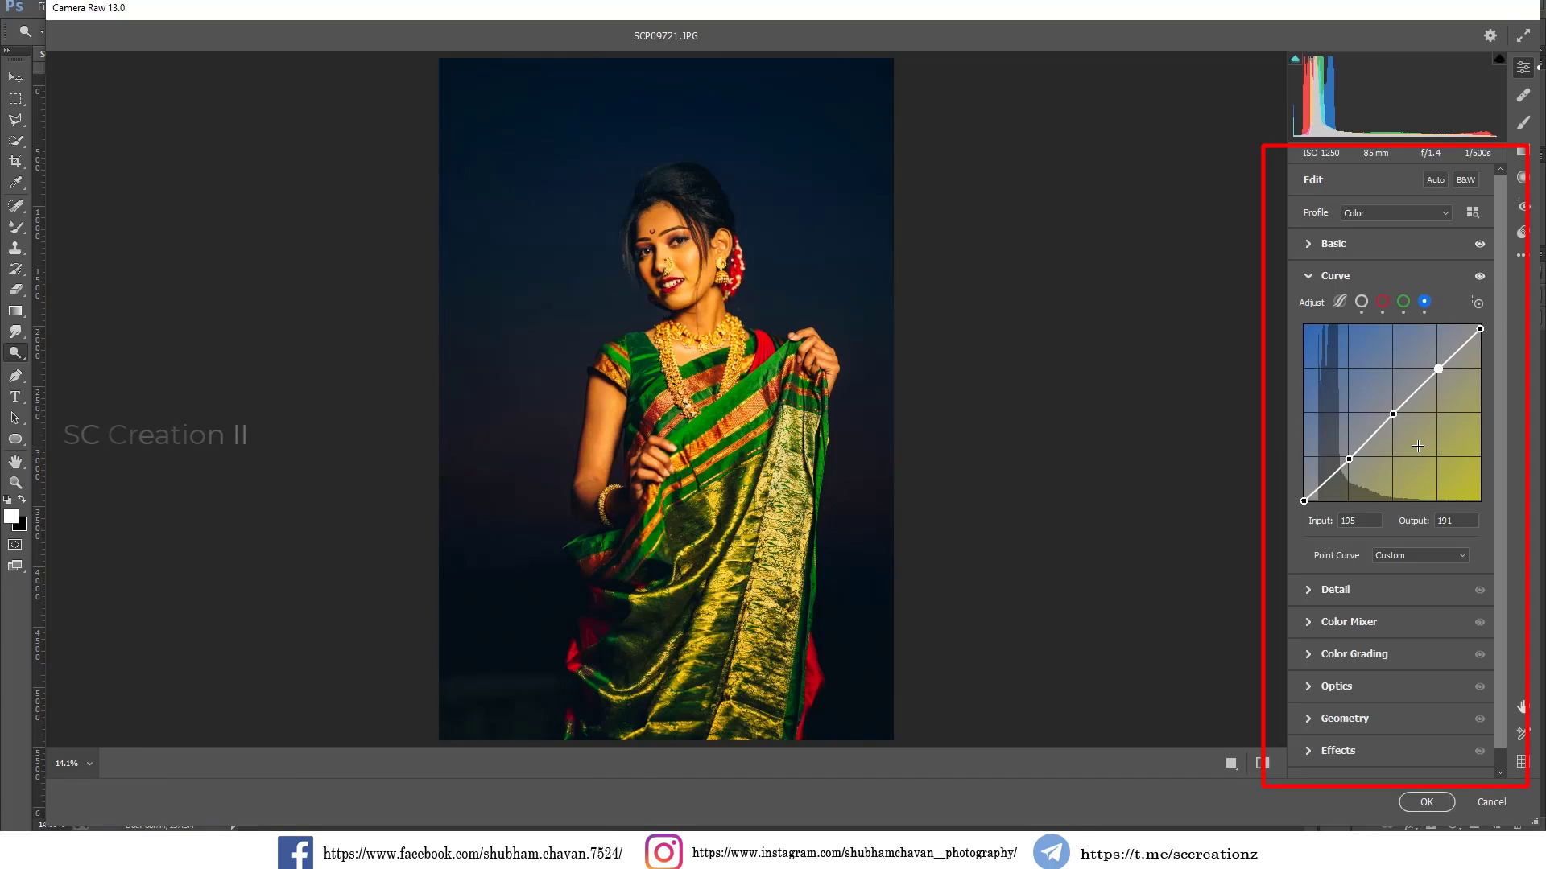
{"action": "left_click_drag", "start_coordinate": [1438, 368], "coordinate": [1434, 361]}
{"action": "left_click_drag", "start_coordinate": [1348, 459], "coordinate": [1349, 465]}
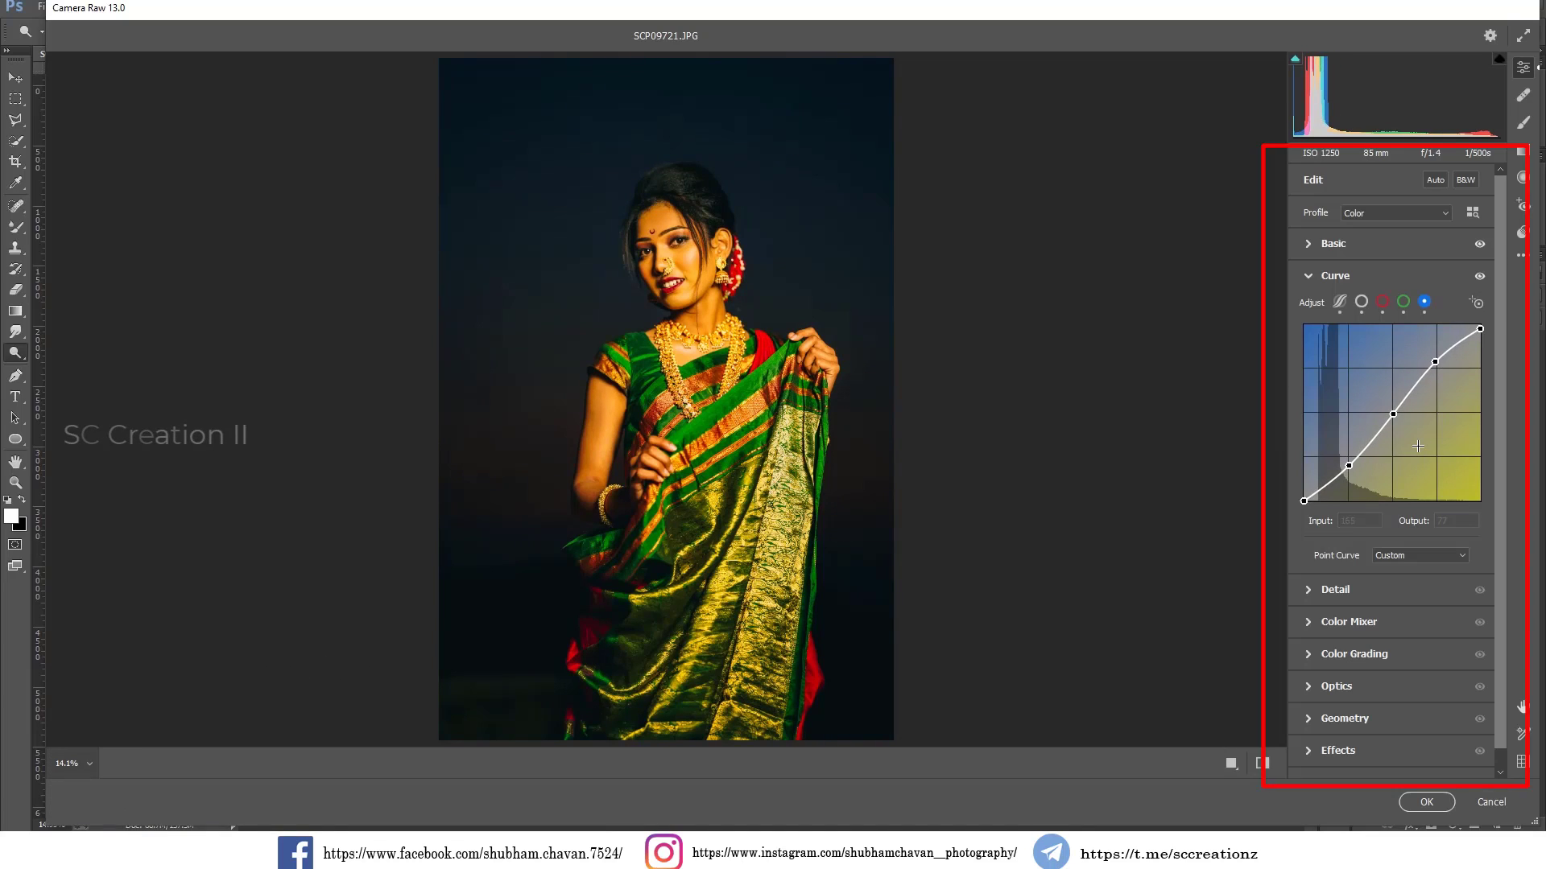
Reset the blue curve and lift its shadows with a single 62→67 point
{"action": "key", "text": "ctrl+z"}
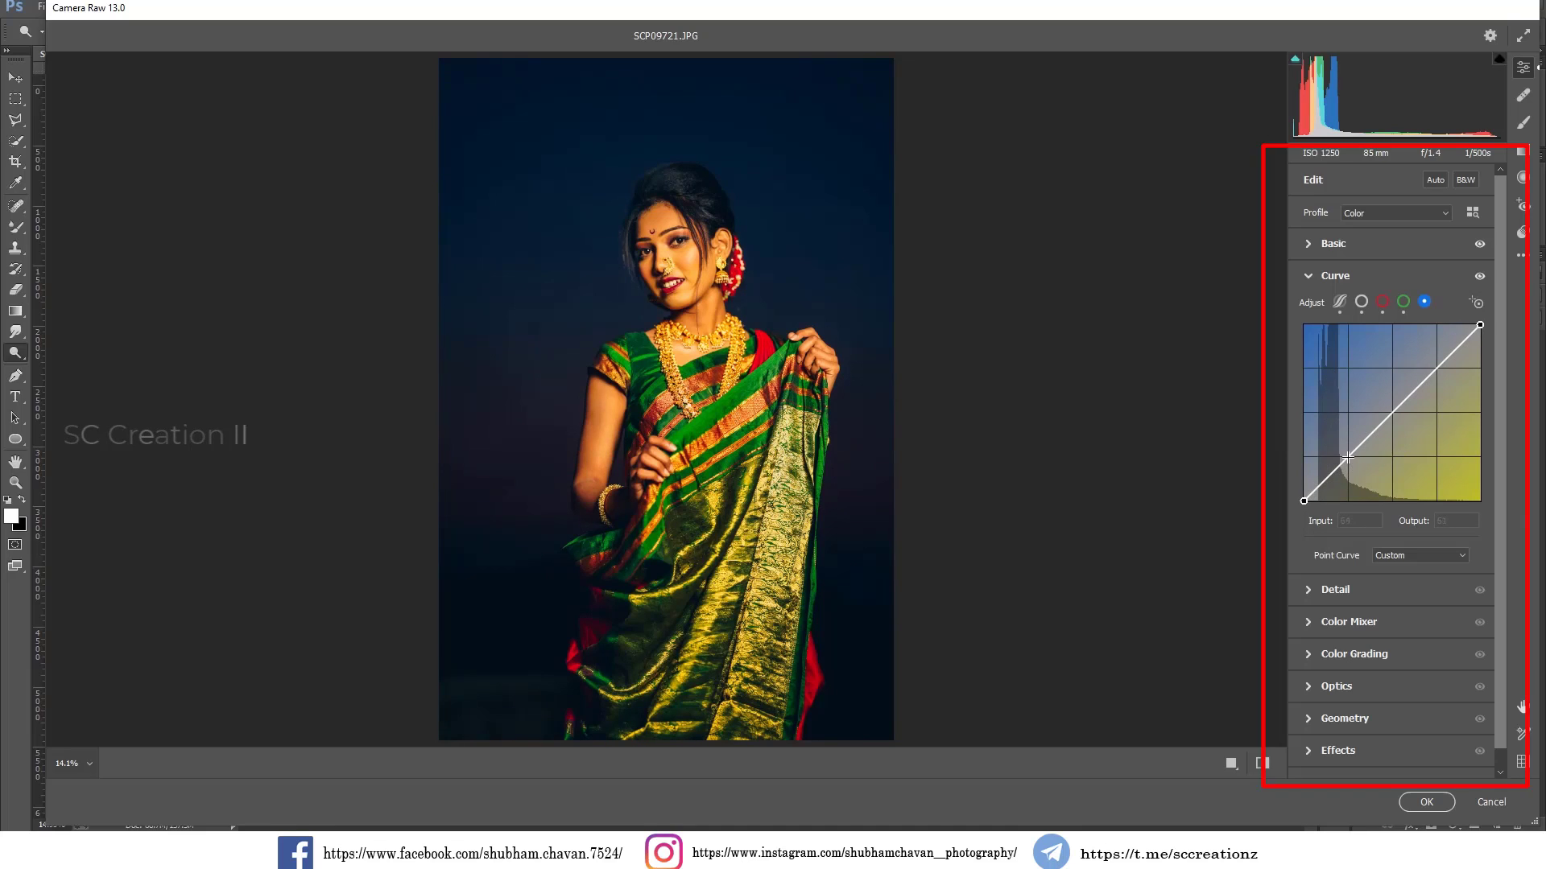
{"action": "left_click_drag", "start_coordinate": [1347, 456], "coordinate": [1346, 453]}
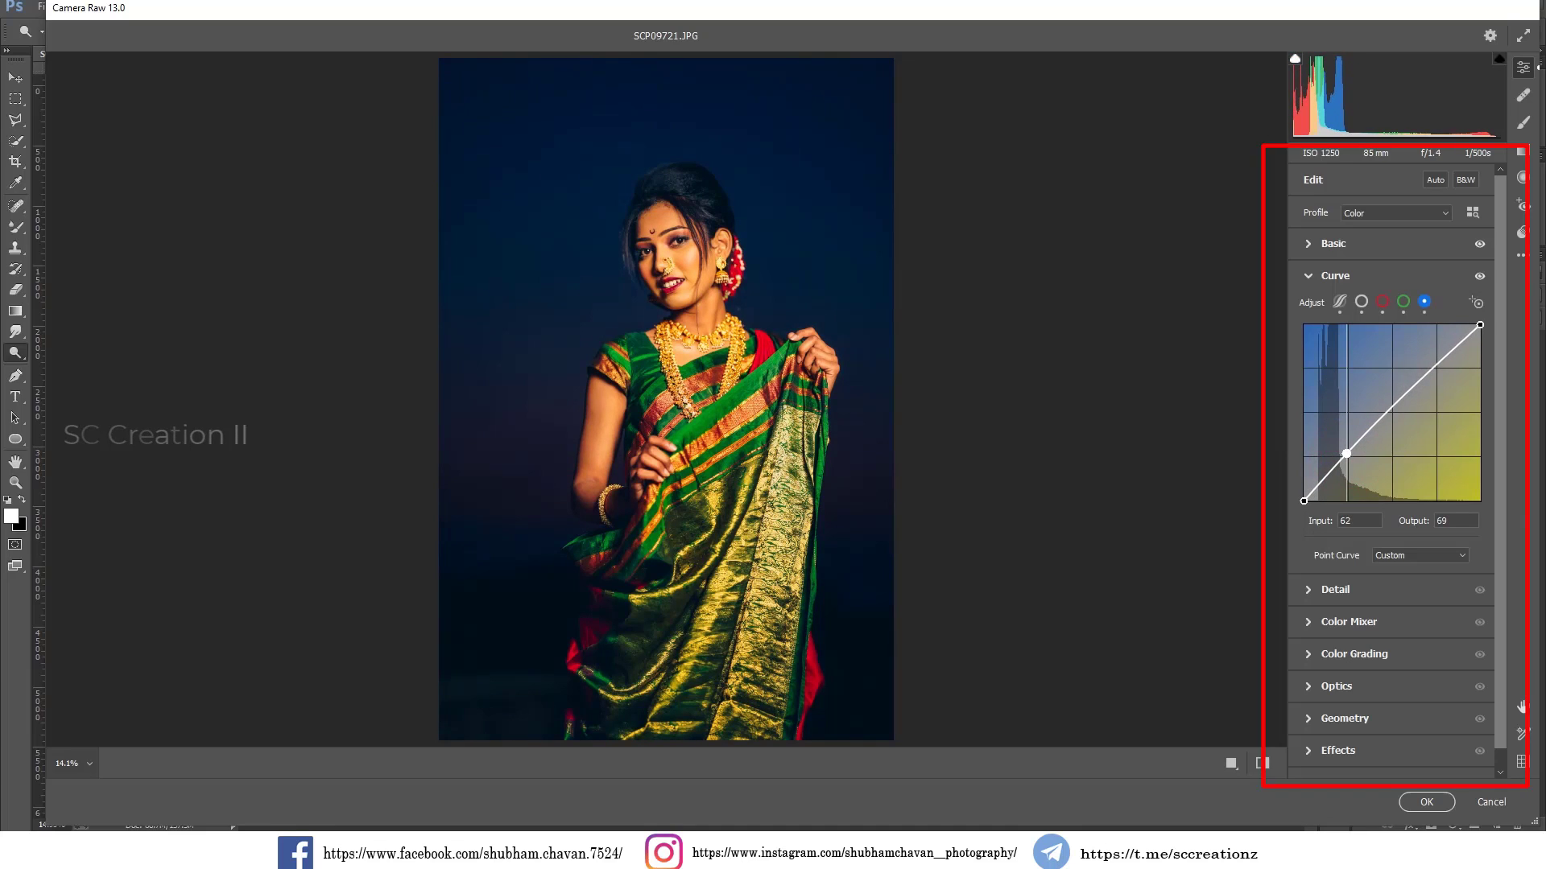
{"action": "key", "text": "Down"}
{"action": "key", "text": "Down"}
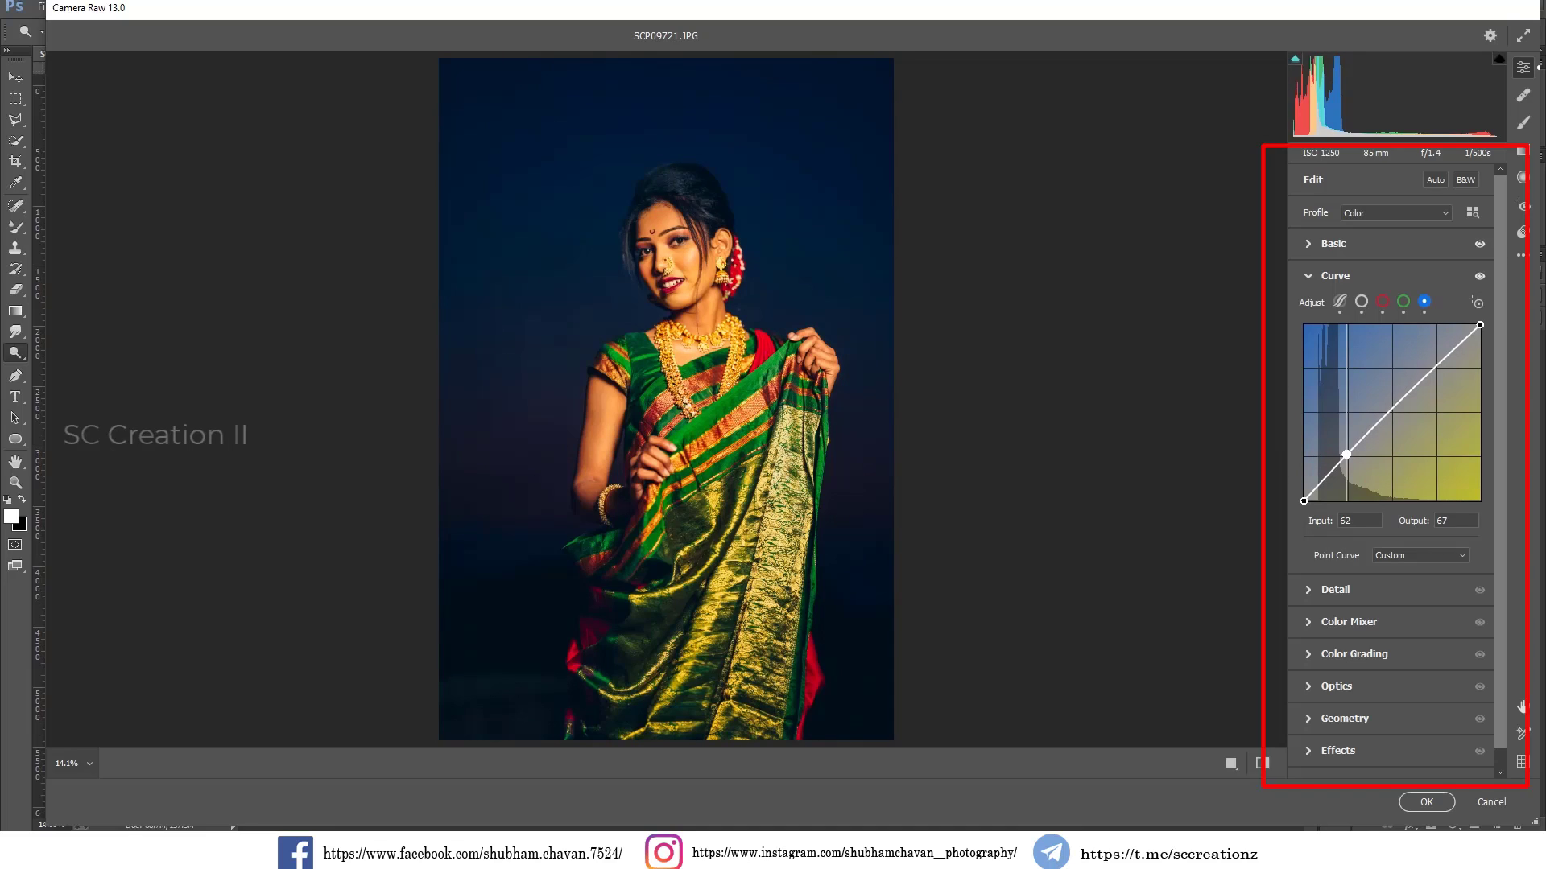
{"action": "left_click", "coordinate": [1333, 275]}
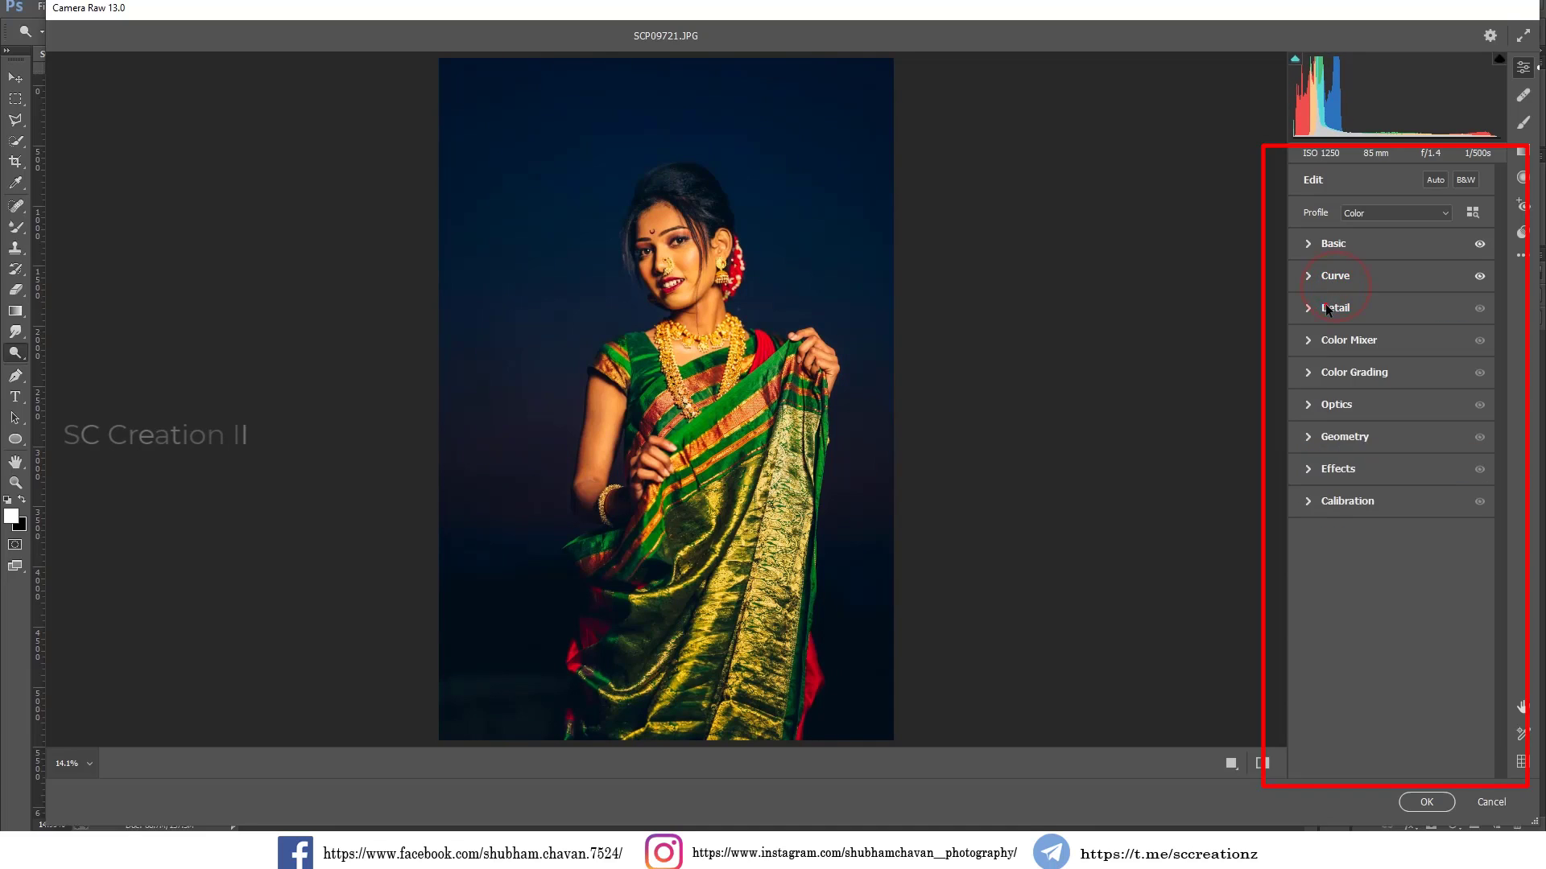
Set Sharpening to 10 and add noise reduction, with colour noise reduction 26
{"action": "left_click", "coordinate": [1327, 308]}
{"action": "left_click", "coordinate": [1317, 346]}
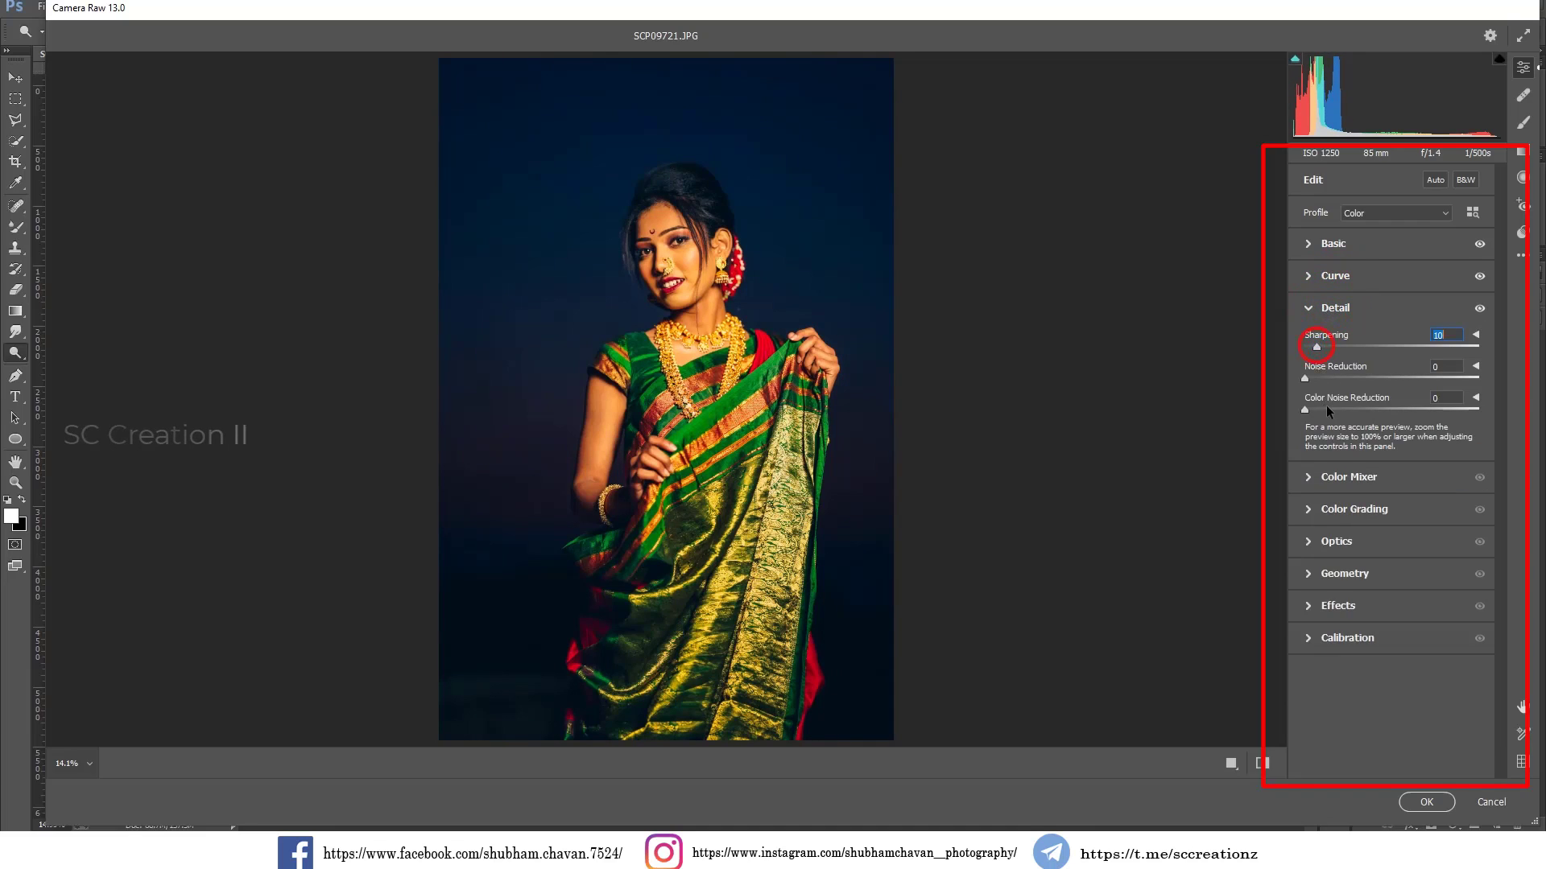
{"action": "left_click_drag", "start_coordinate": [1323, 409], "coordinate": [1349, 409]}
{"action": "left_click", "coordinate": [1317, 379]}
{"action": "left_click", "coordinate": [1308, 311]}
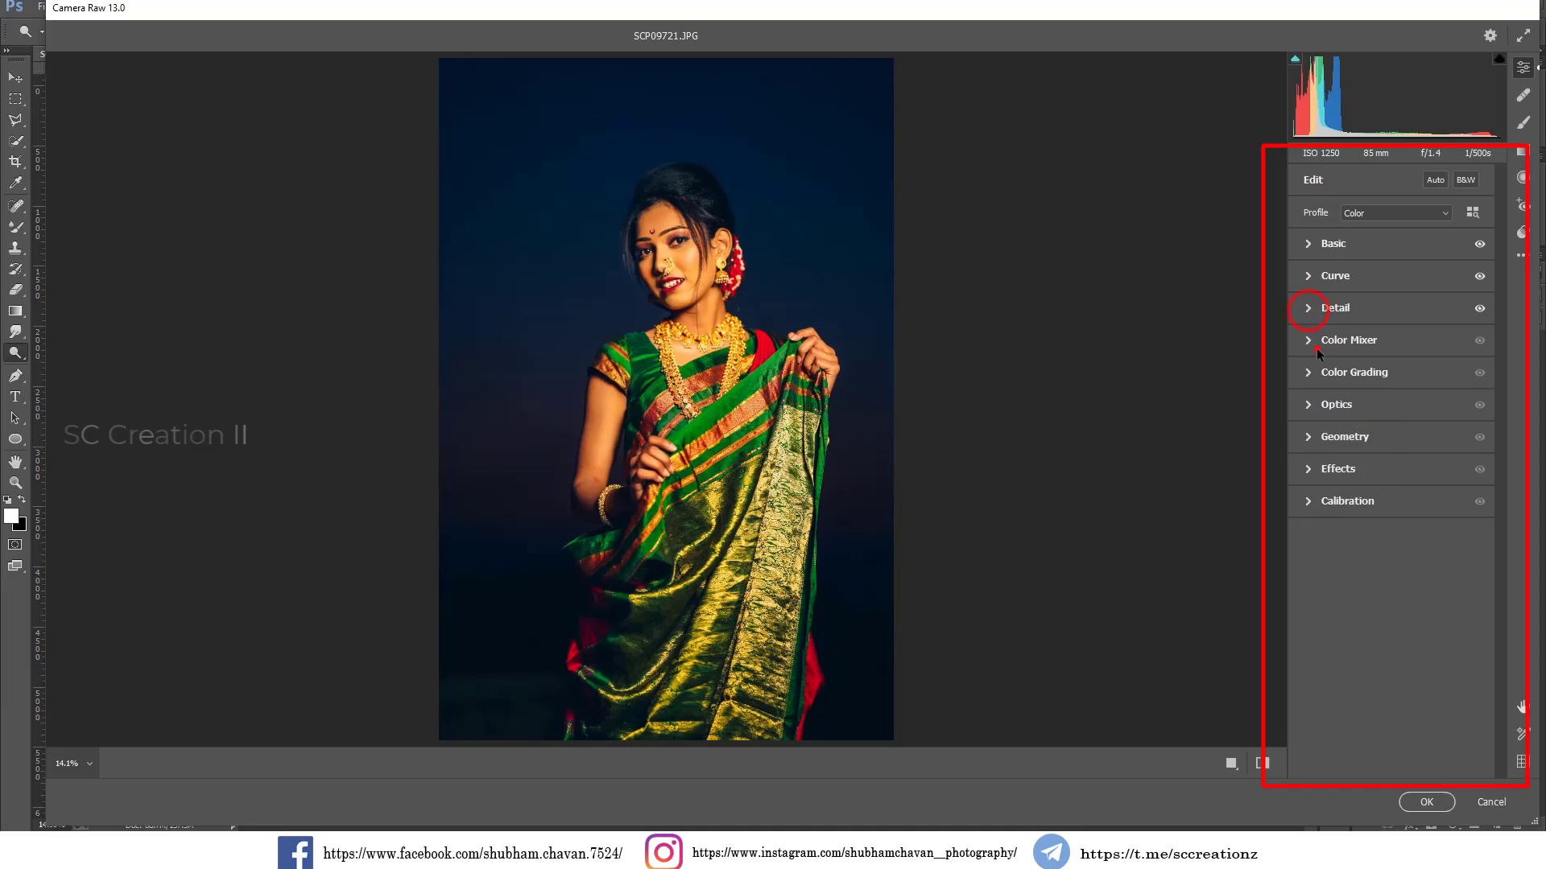
Shift HSL hues: Reds +11, Yellows -8, Aquas +11, Purples +19
{"action": "left_click", "coordinate": [1316, 346]}
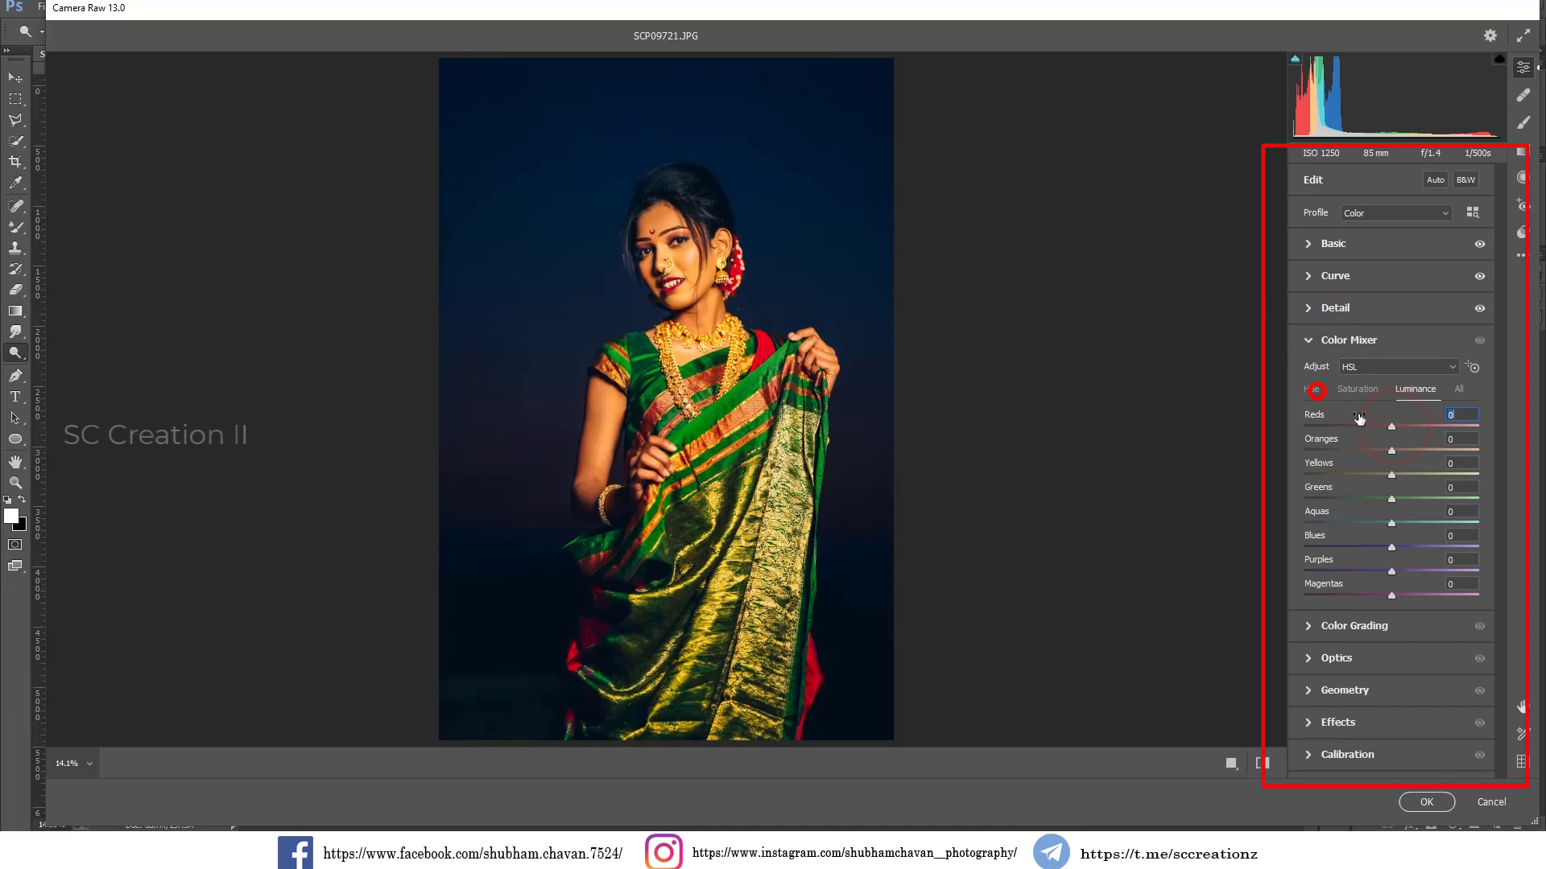
{"action": "left_click", "coordinate": [1313, 390]}
{"action": "left_click_drag", "start_coordinate": [1391, 425], "coordinate": [1401, 427]}
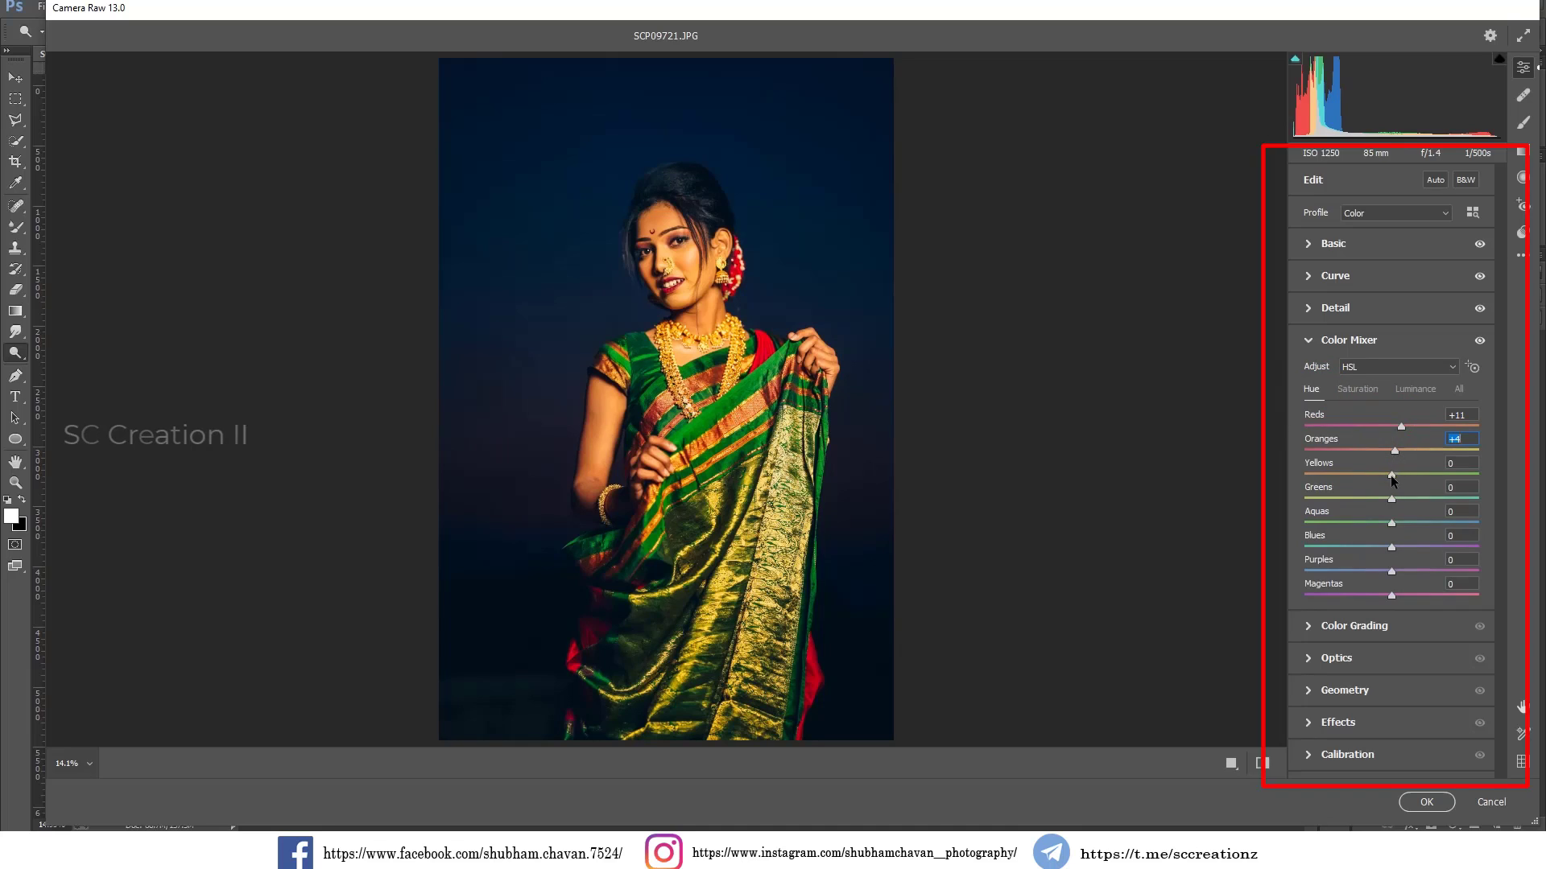
{"action": "left_click_drag", "start_coordinate": [1391, 475], "coordinate": [1397, 499]}
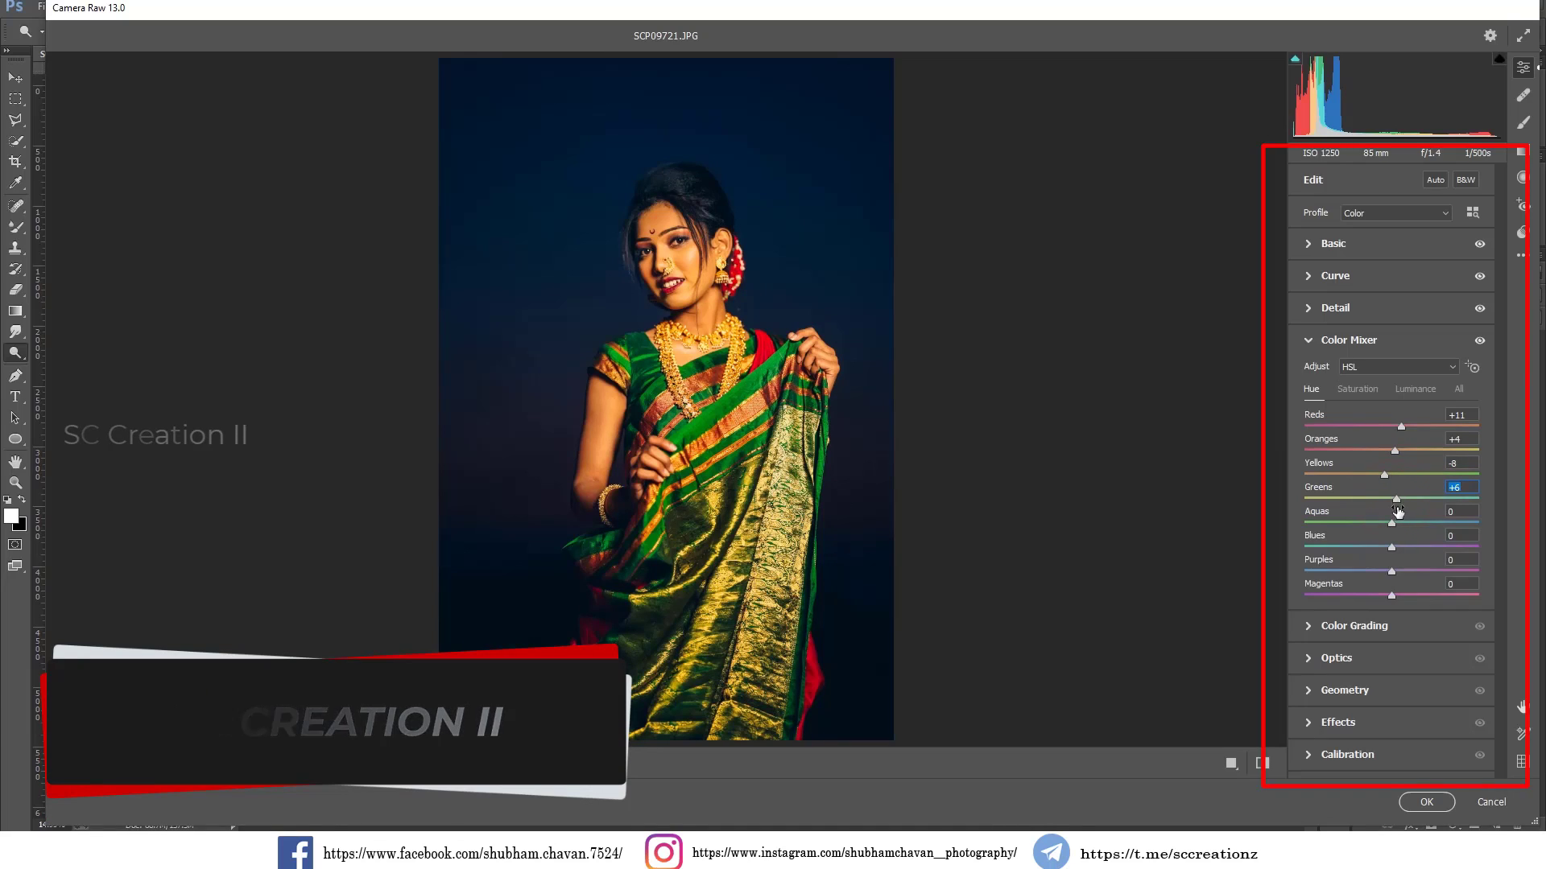
{"action": "left_click_drag", "start_coordinate": [1391, 521], "coordinate": [1369, 547]}
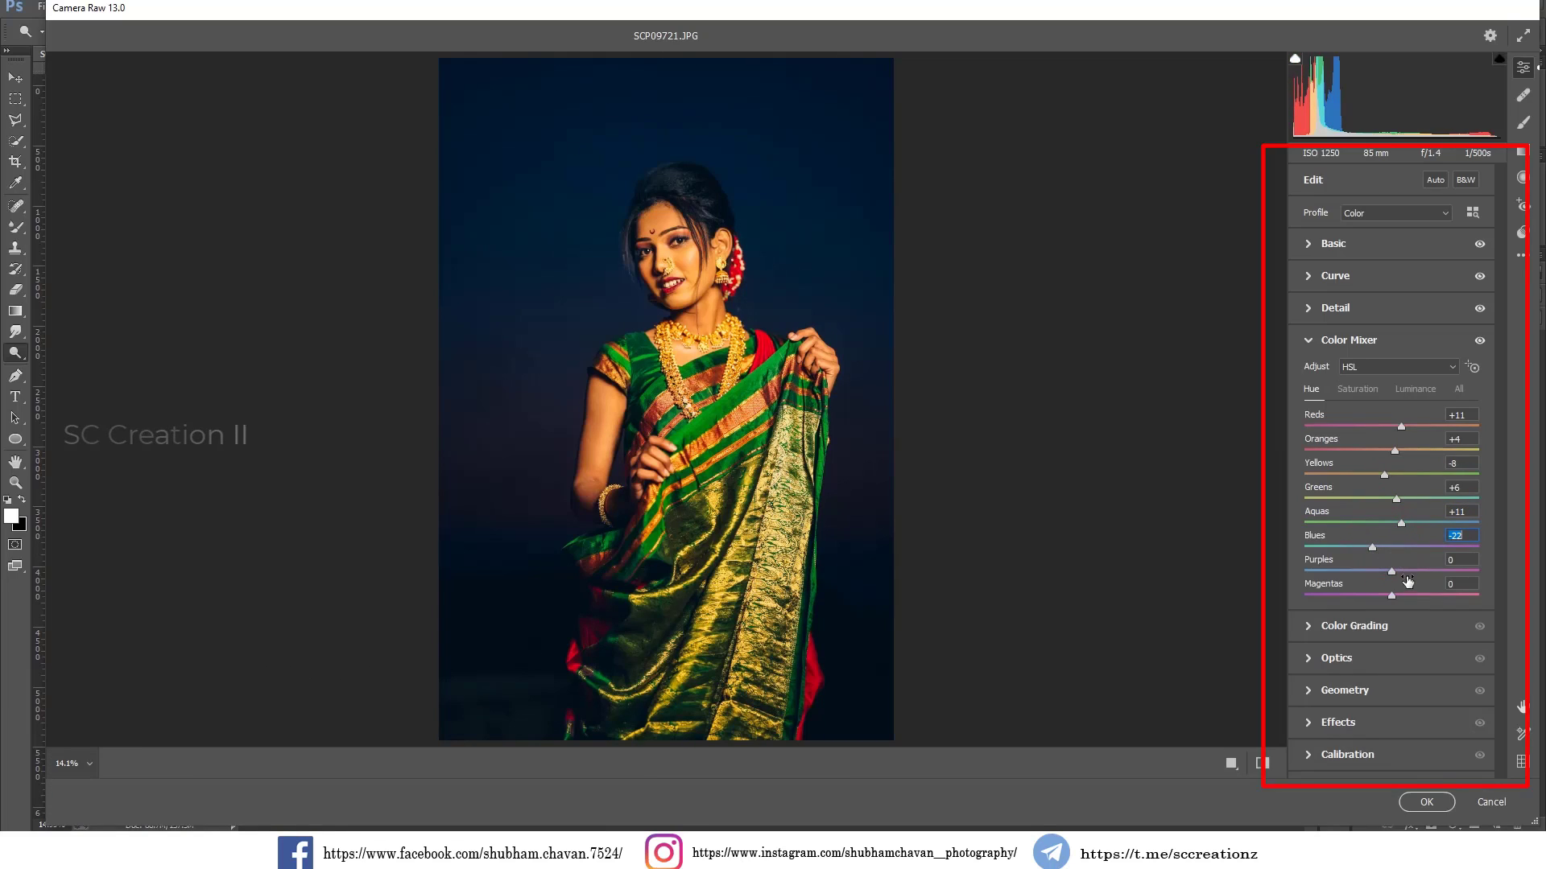
{"action": "left_click_drag", "start_coordinate": [1391, 571], "coordinate": [1402, 571]}
Lower HSL saturation: Reds -15, Oranges -35, Yellows -30, Greens -42, Aquas -58, Purples -55
{"action": "left_click", "coordinate": [1359, 390]}
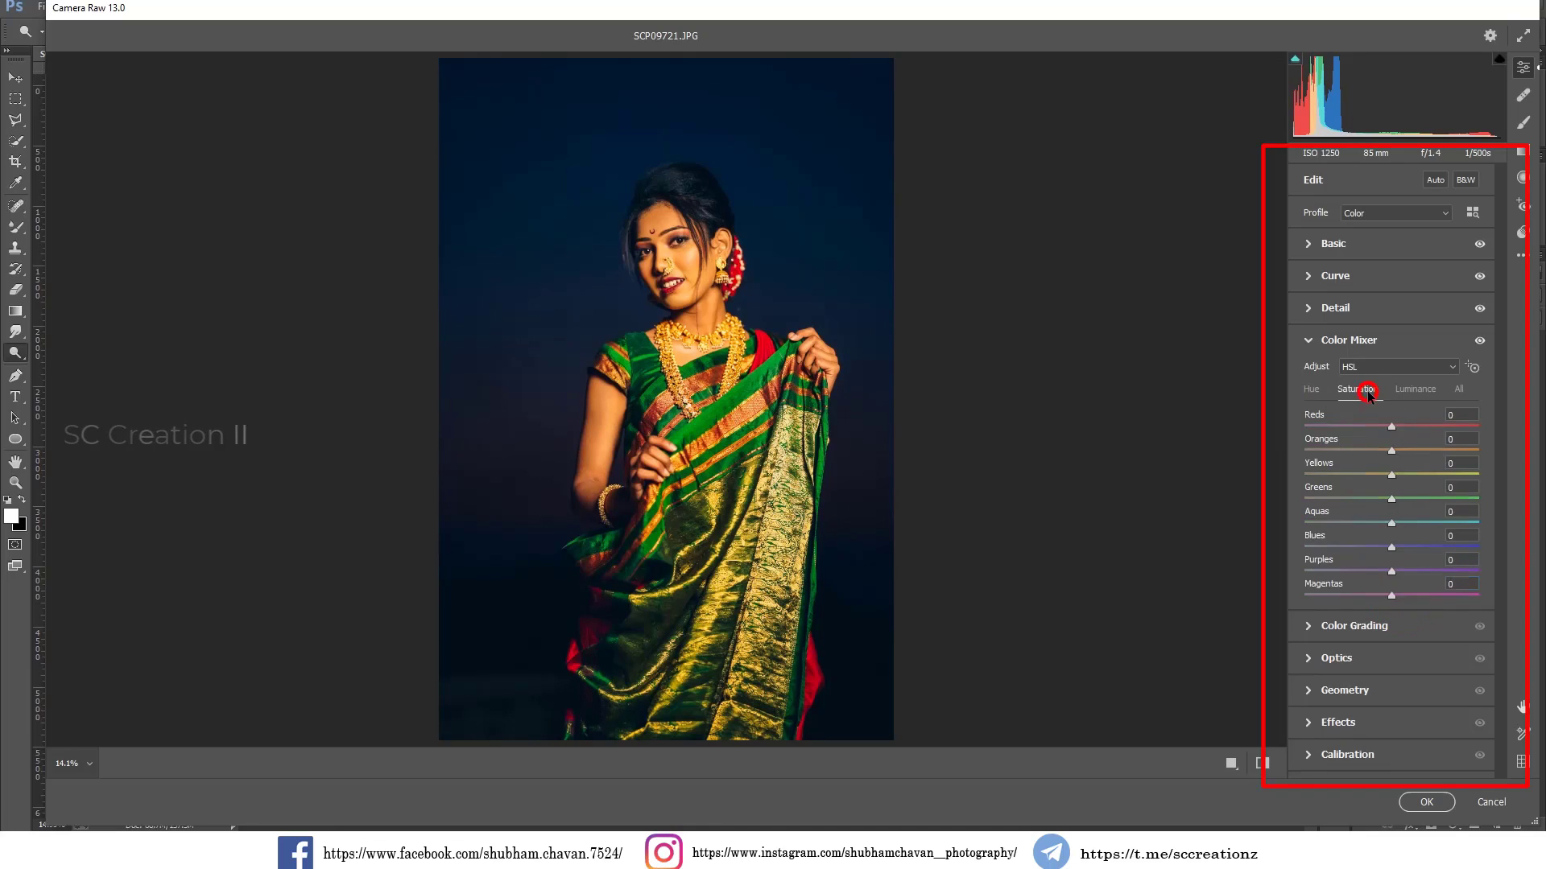
{"action": "left_click_drag", "start_coordinate": [1388, 426], "coordinate": [1359, 449]}
{"action": "left_click_drag", "start_coordinate": [1374, 474], "coordinate": [1359, 474]}
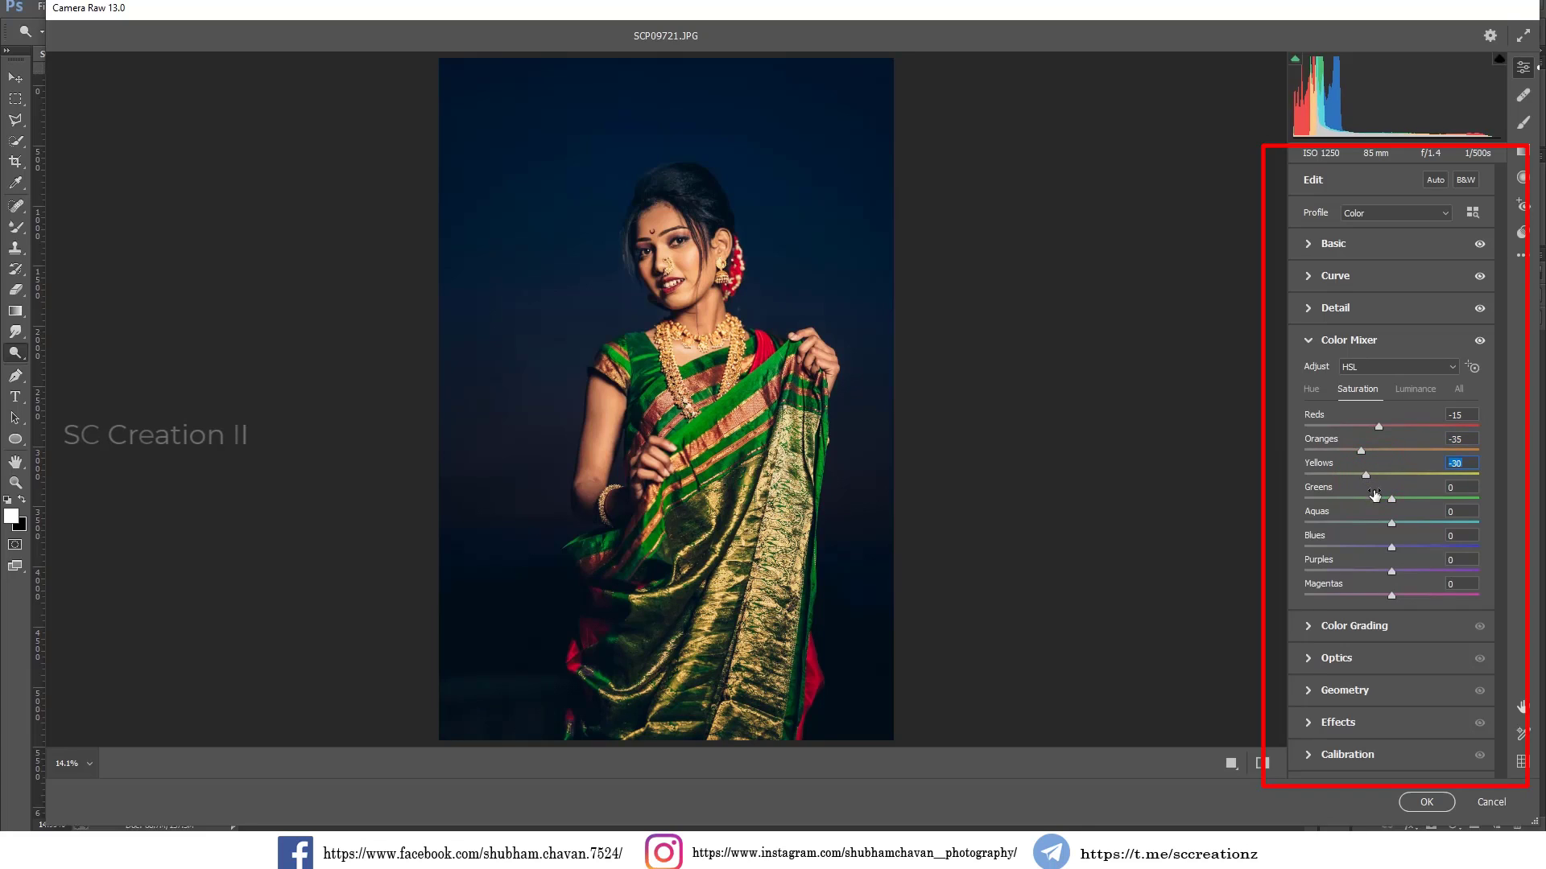
{"action": "mouse_move", "coordinate": [1363, 497]}
{"action": "left_mouse_down"}
{"action": "mouse_move", "coordinate": [1342, 544]}
{"action": "mouse_move", "coordinate": [1365, 543]}
{"action": "mouse_move", "coordinate": [1344, 571]}
{"action": "mouse_move", "coordinate": [1351, 596]}
{"action": "left_mouse_up"}
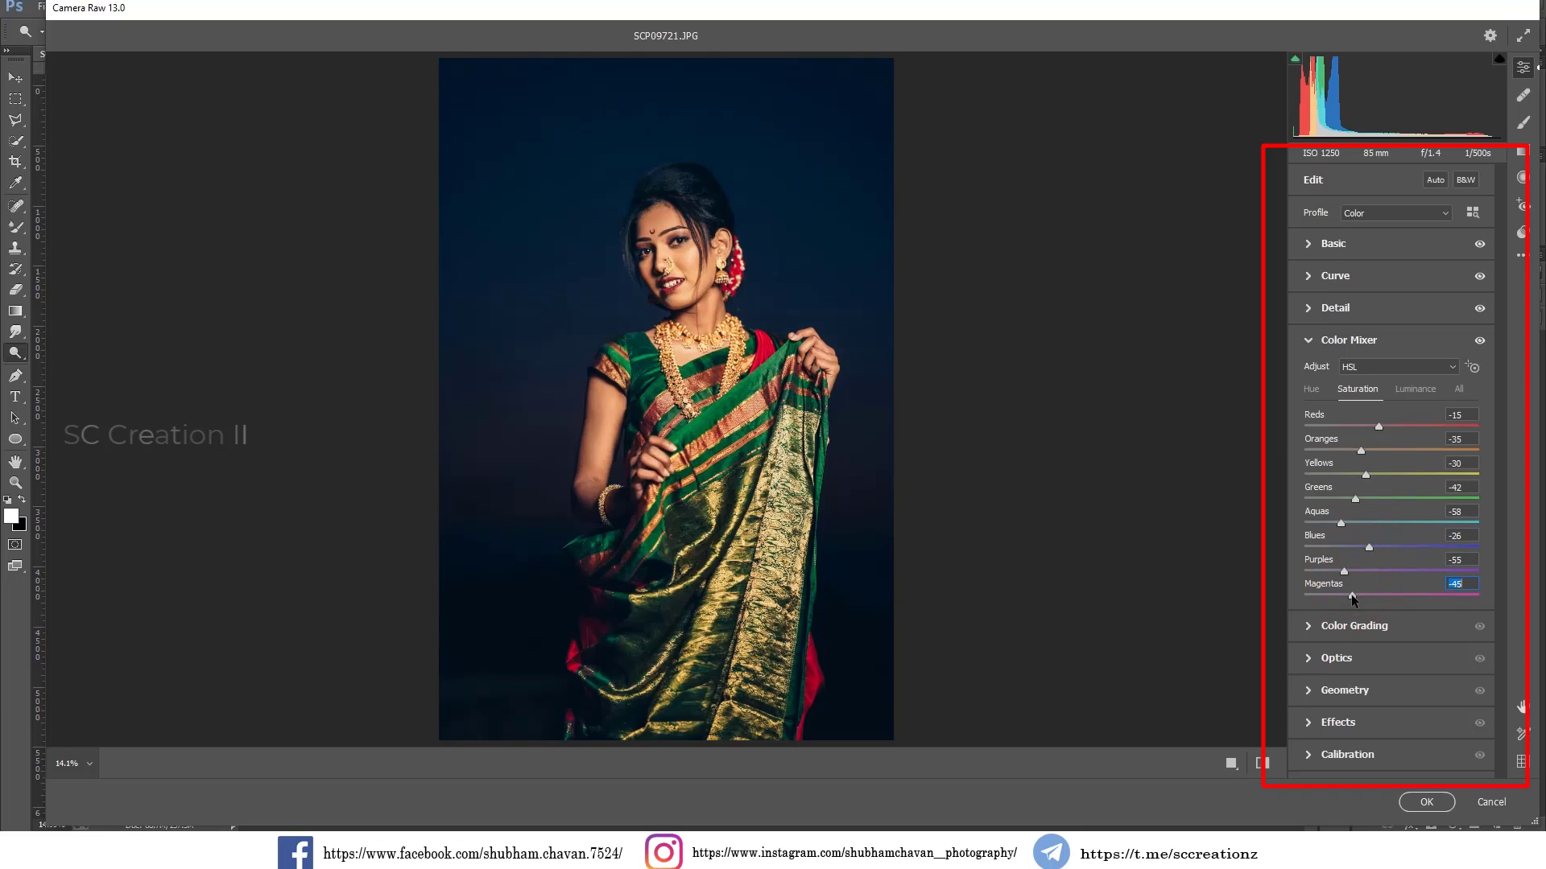
Set HSL luminance: Reds -24, Oranges +10, Yellows +18, Greens +21, Aquas +12, Blues -19
{"action": "left_click", "coordinate": [1414, 390]}
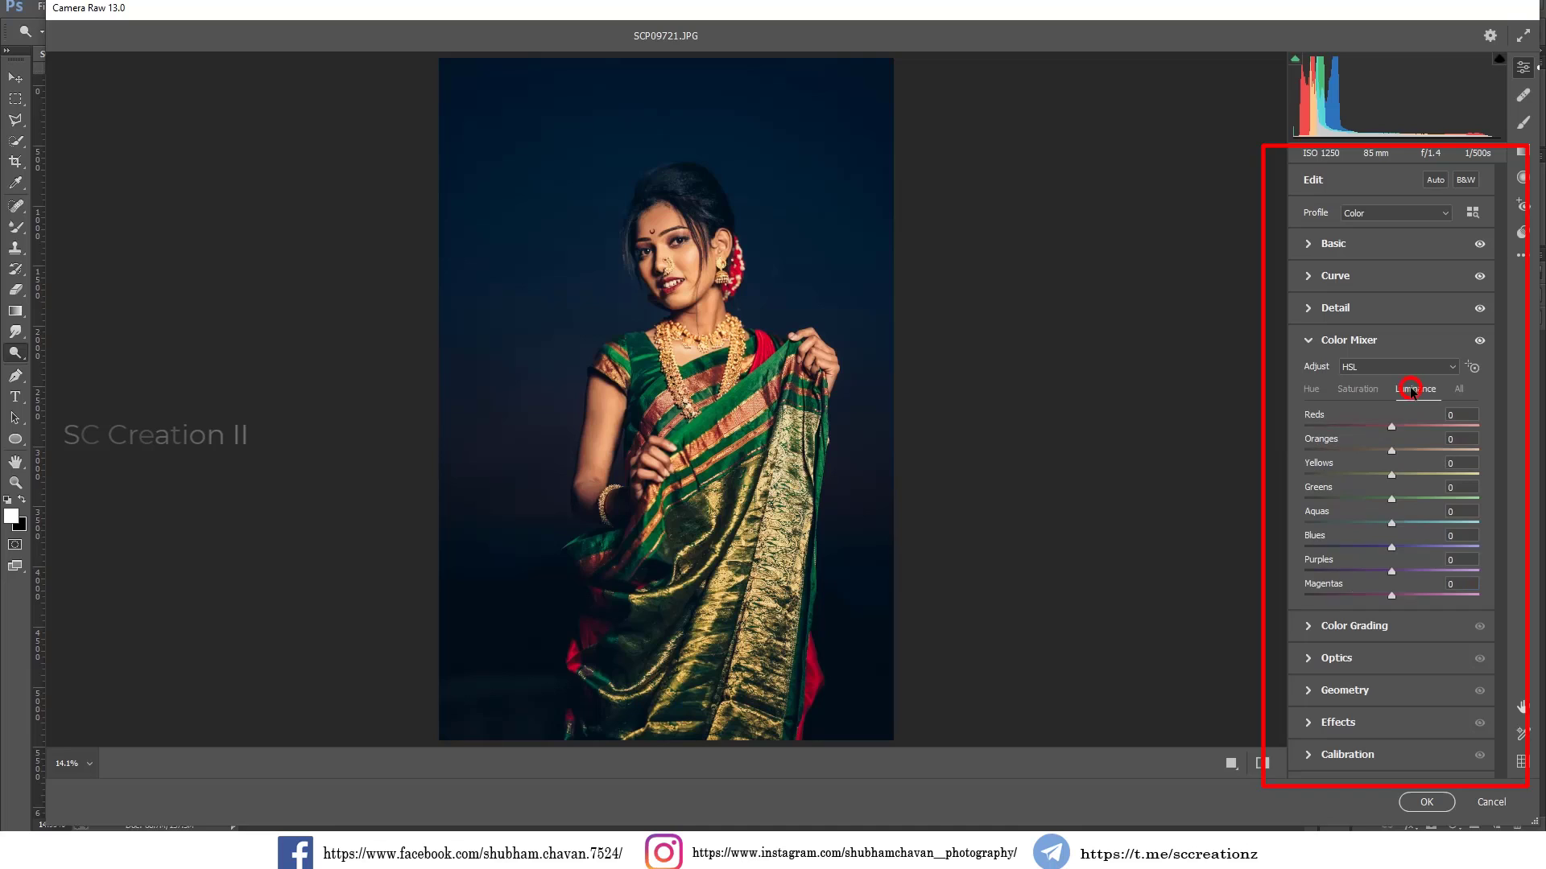
{"action": "left_click_drag", "start_coordinate": [1393, 426], "coordinate": [1369, 426]}
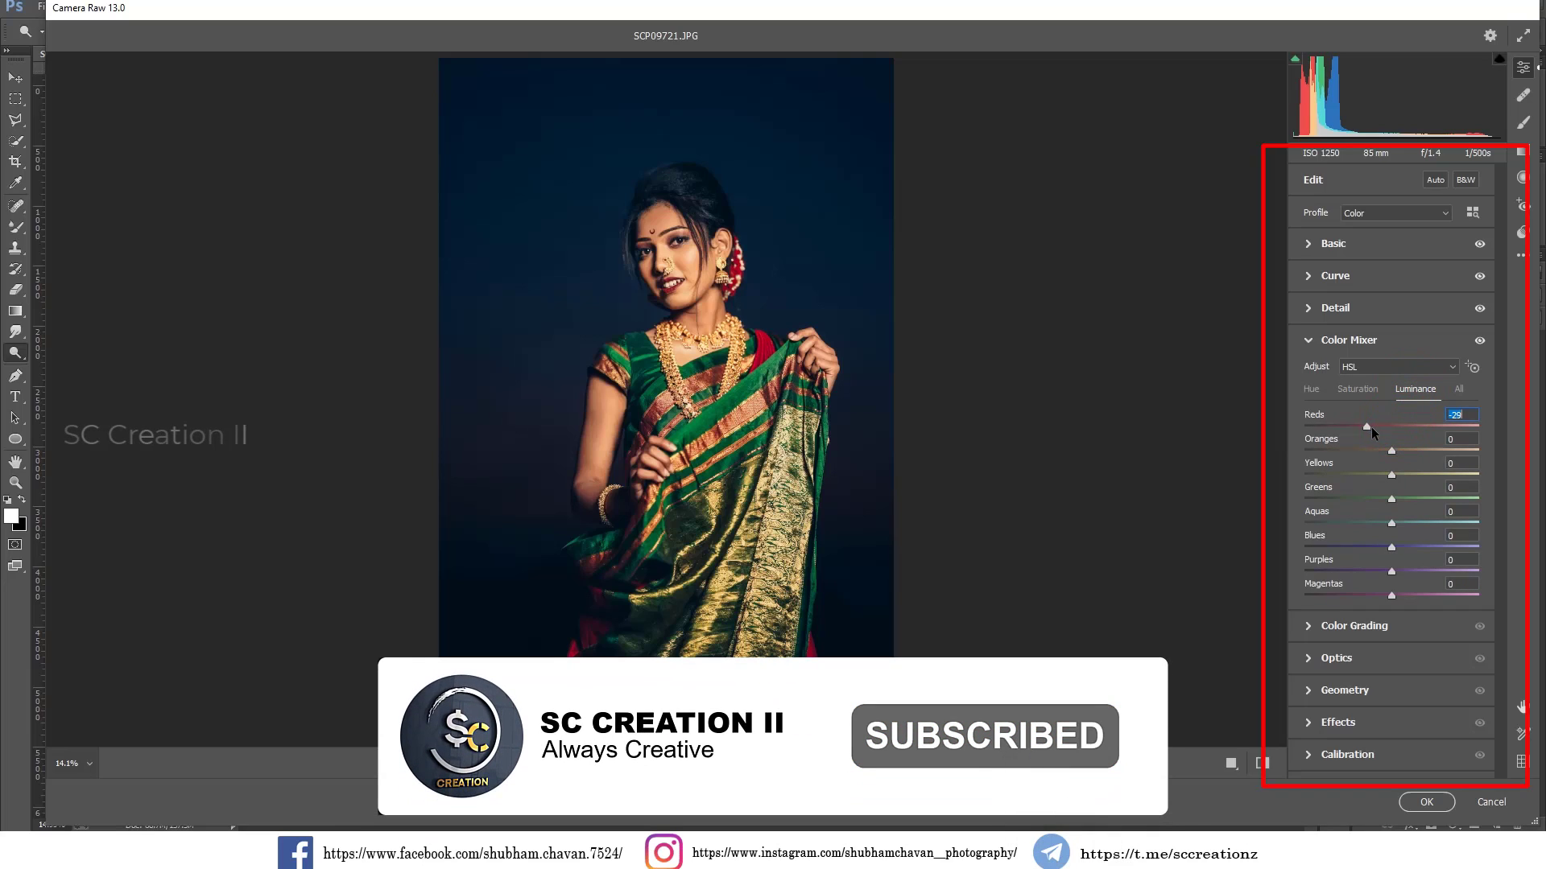
{"action": "key", "text": "Up"}
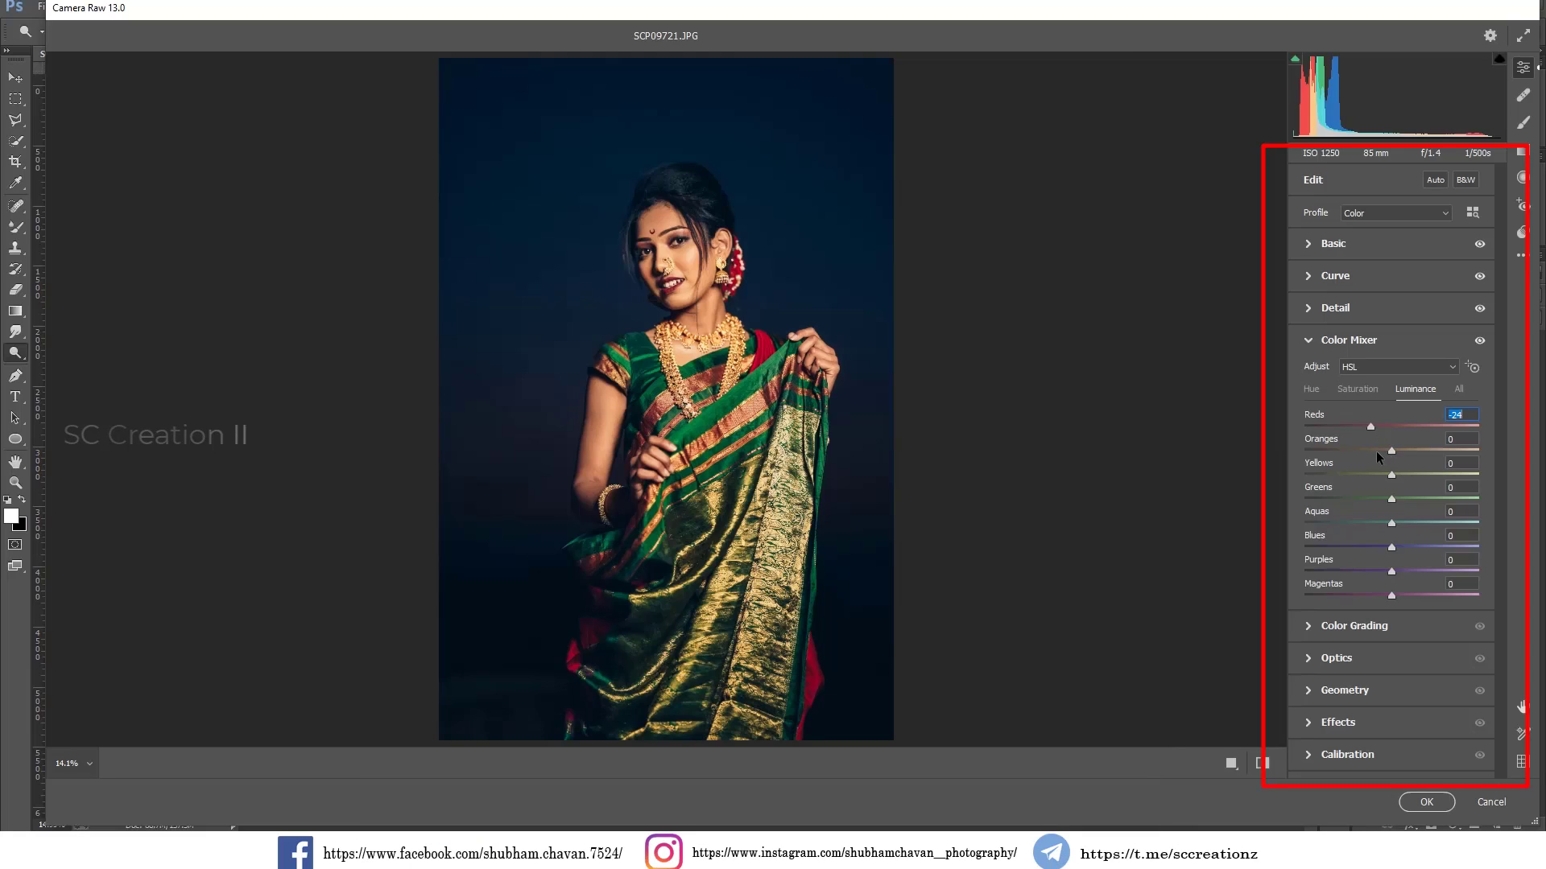
{"action": "left_click_drag", "start_coordinate": [1396, 451], "coordinate": [1399, 451]}
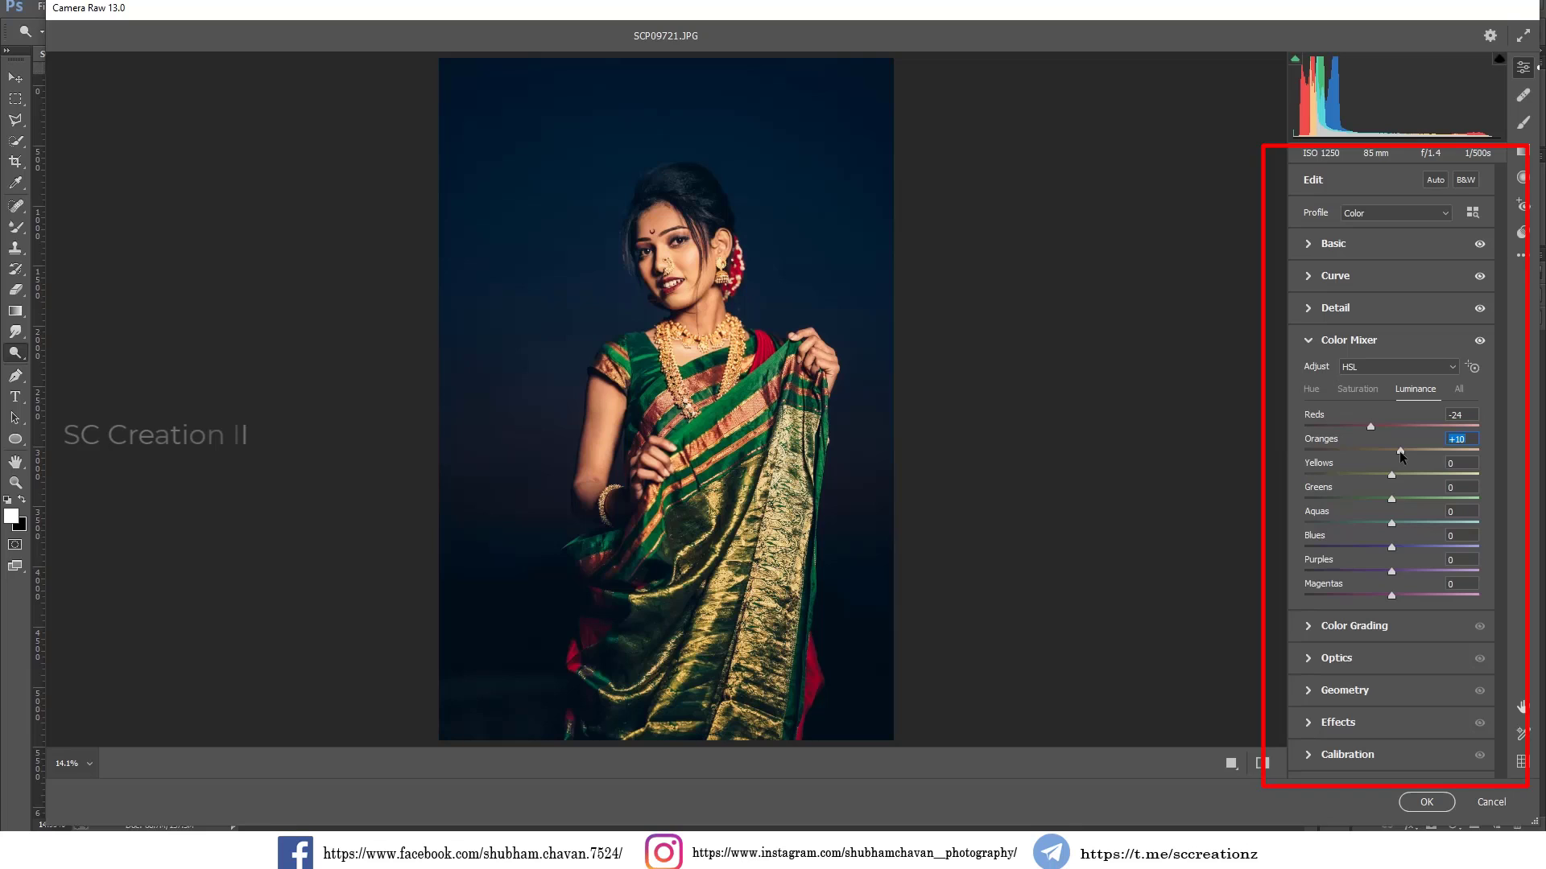
{"action": "left_click_drag", "start_coordinate": [1387, 476], "coordinate": [1395, 479]}
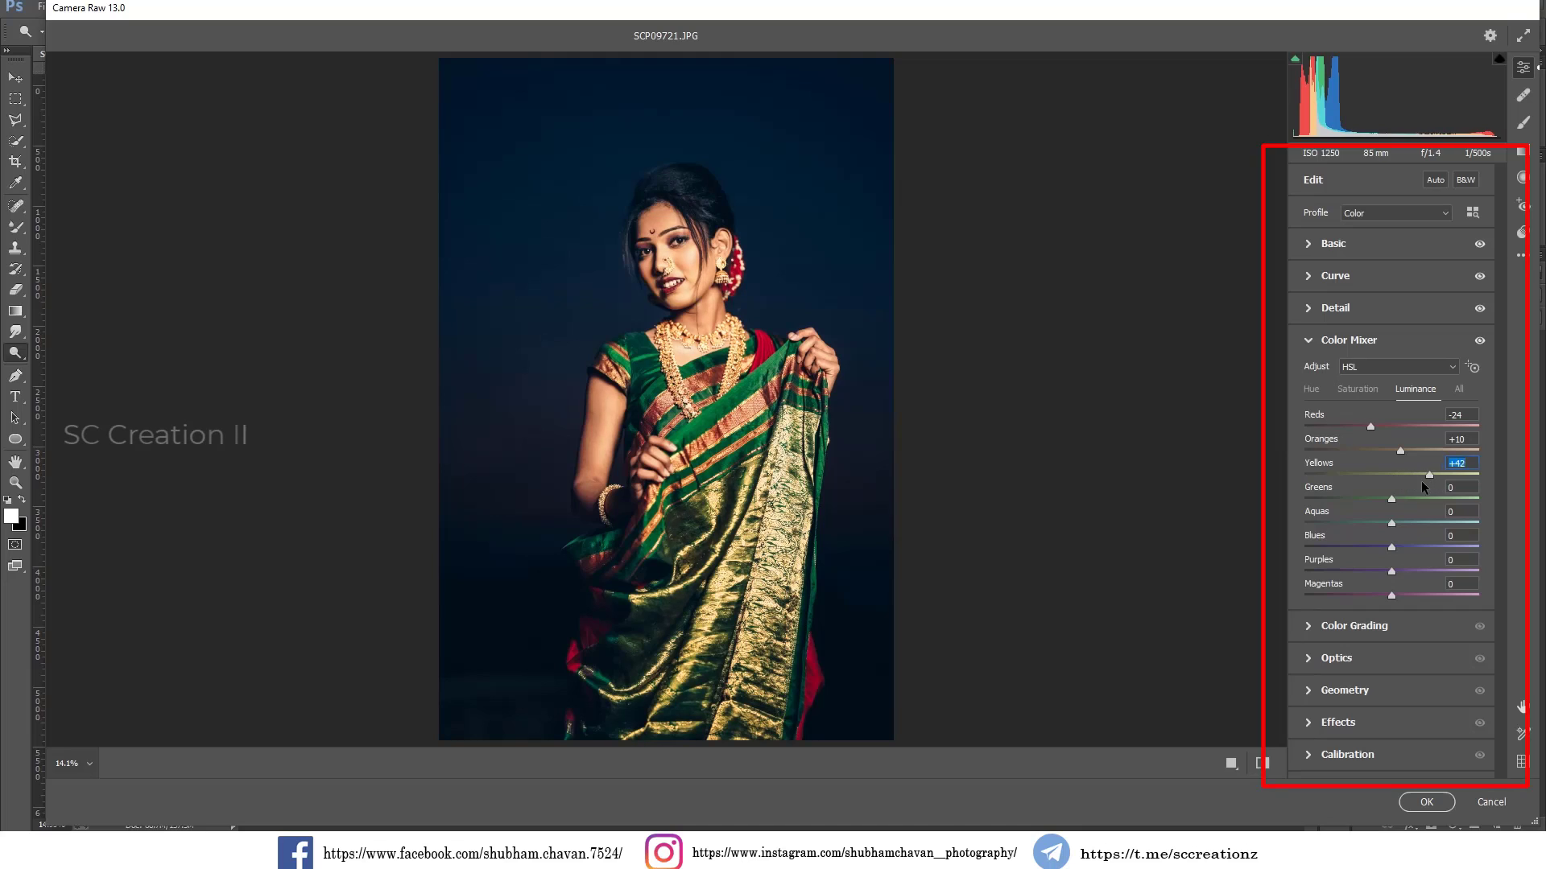
{"action": "mouse_move", "coordinate": [1410, 476]}
{"action": "left_mouse_down"}
{"action": "mouse_move", "coordinate": [1399, 484]}
{"action": "mouse_move", "coordinate": [1415, 501]}
{"action": "left_mouse_up"}
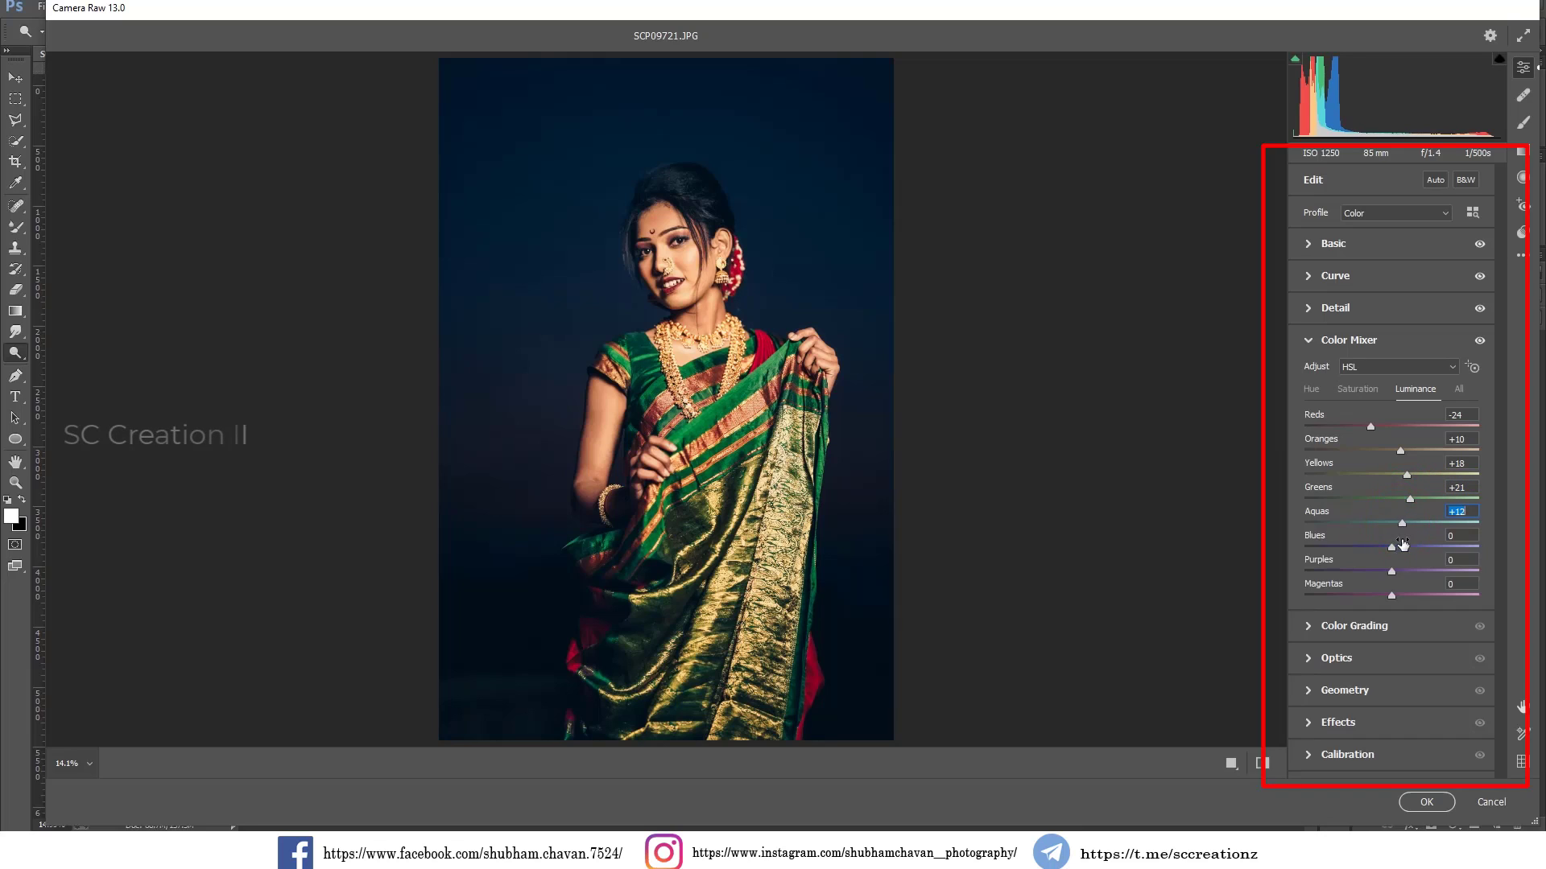
{"action": "mouse_move", "coordinate": [1398, 547]}
{"action": "left_mouse_down"}
{"action": "mouse_move", "coordinate": [1376, 550]}
{"action": "mouse_move", "coordinate": [1376, 572]}
{"action": "left_mouse_up"}
{"action": "left_click", "coordinate": [1327, 342]}
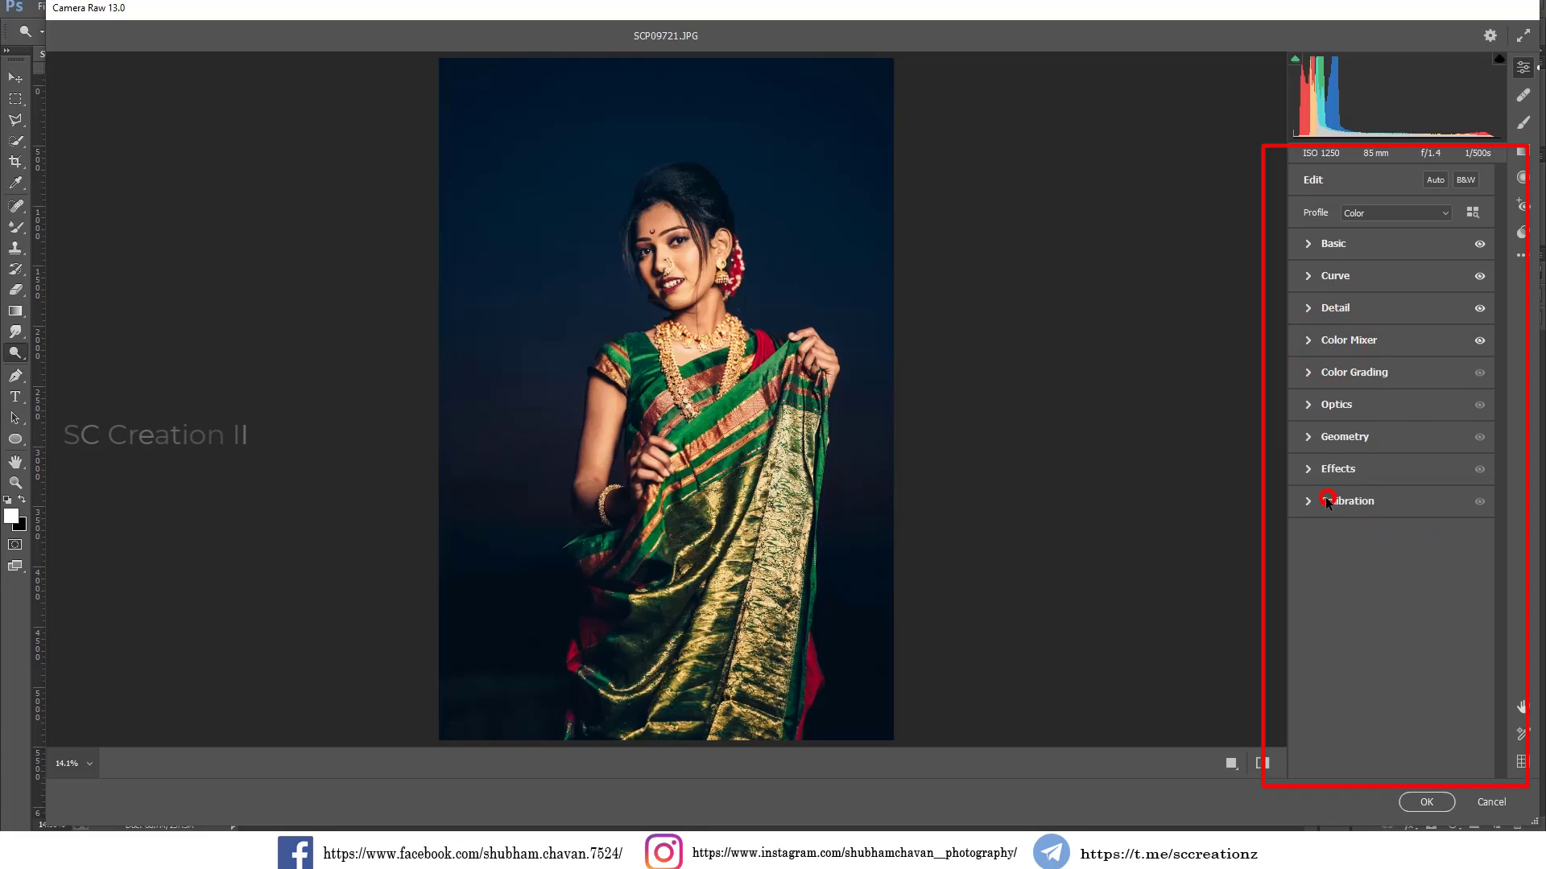
Calibrate Blue Primary -6/+18, Green Primary hue +61, Red saturation -15, Shadows Tint -4
{"action": "left_click", "coordinate": [1327, 501]}
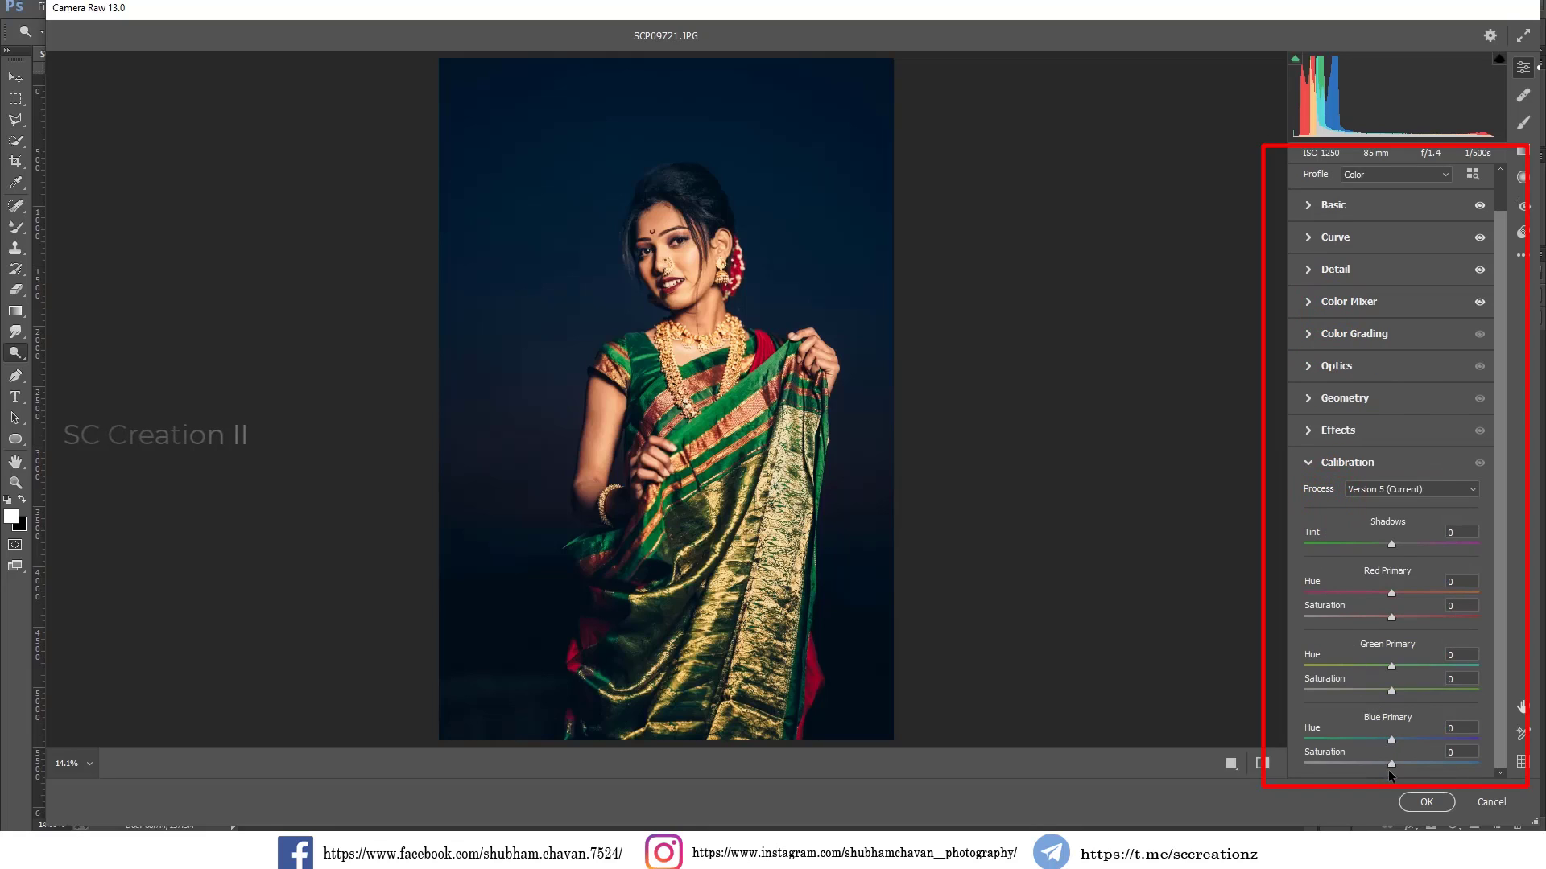
{"action": "left_click_drag", "start_coordinate": [1391, 763], "coordinate": [1400, 765]}
{"action": "left_click_drag", "start_coordinate": [1392, 741], "coordinate": [1404, 690]}
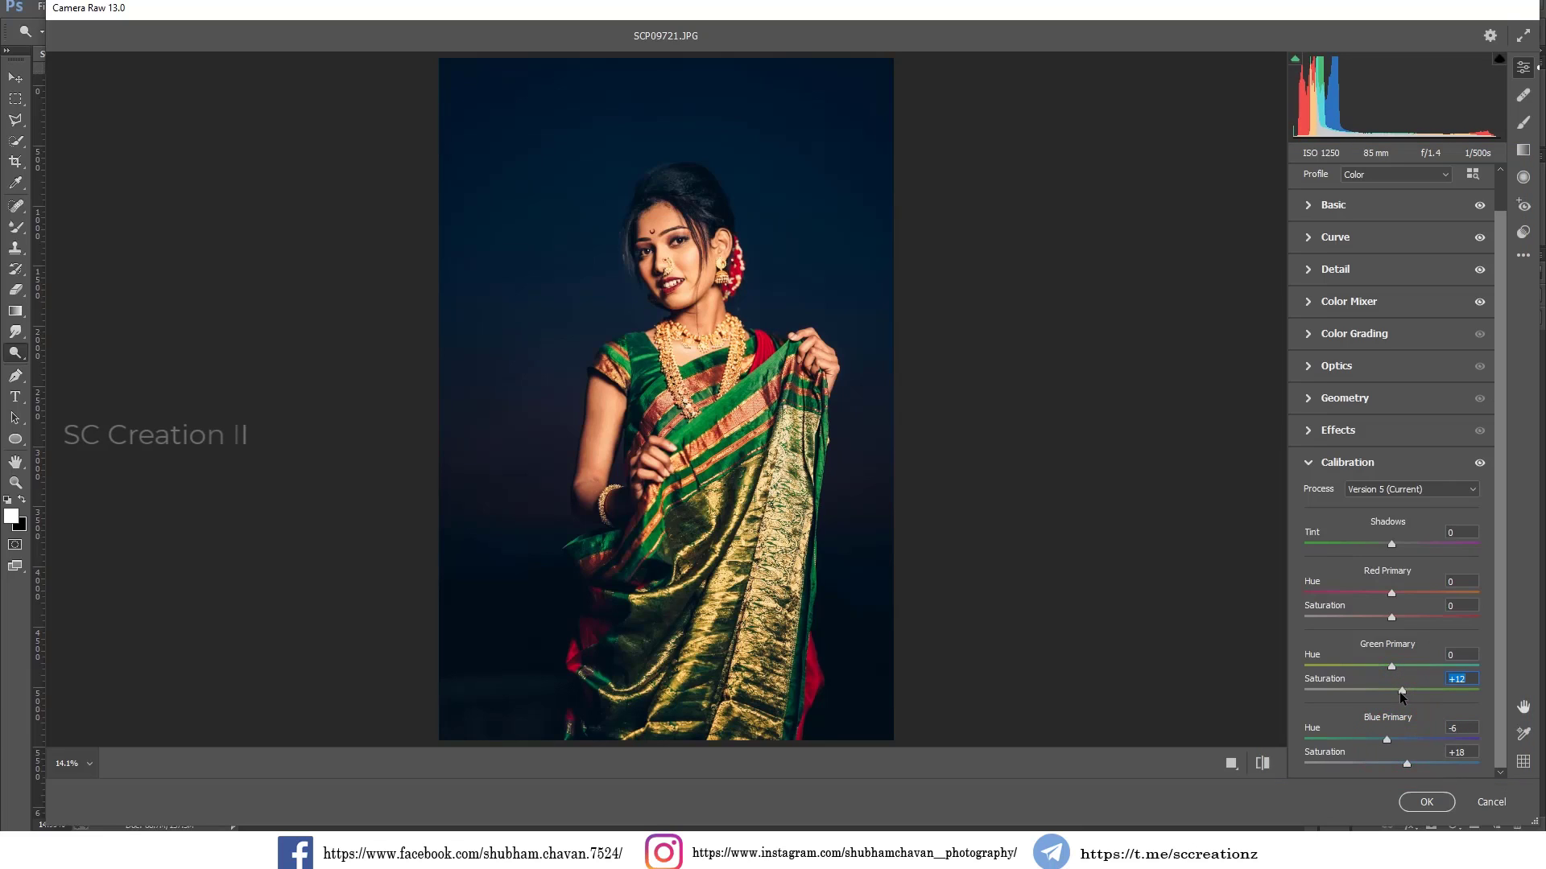
{"action": "left_click_drag", "start_coordinate": [1392, 666], "coordinate": [1436, 675]}
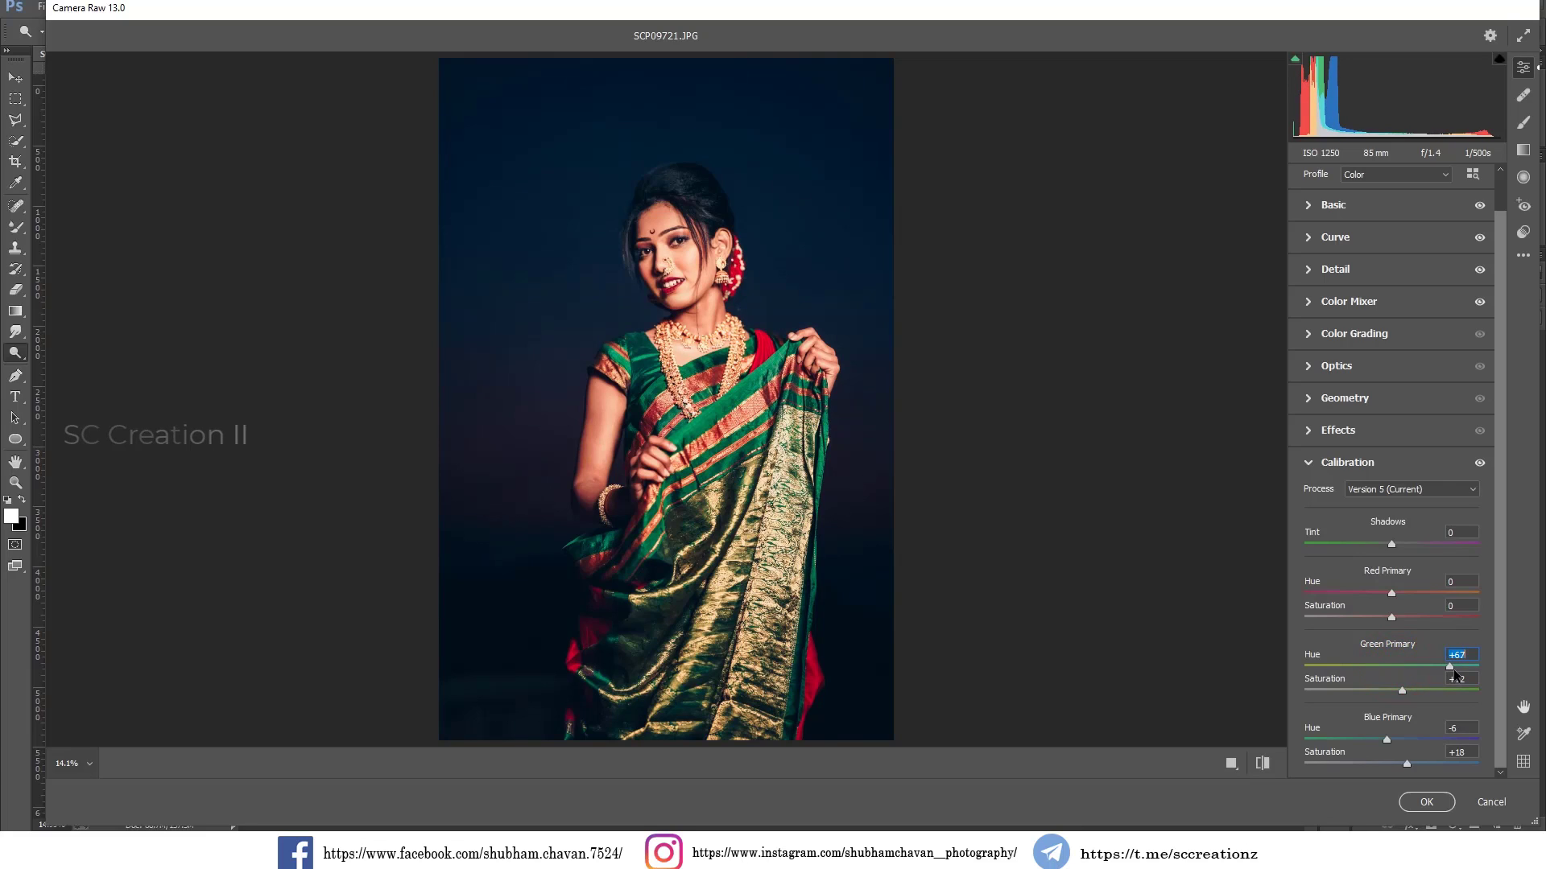
{"action": "left_click_drag", "start_coordinate": [1452, 669], "coordinate": [1449, 668]}
{"action": "left_click_drag", "start_coordinate": [1391, 618], "coordinate": [1381, 620]}
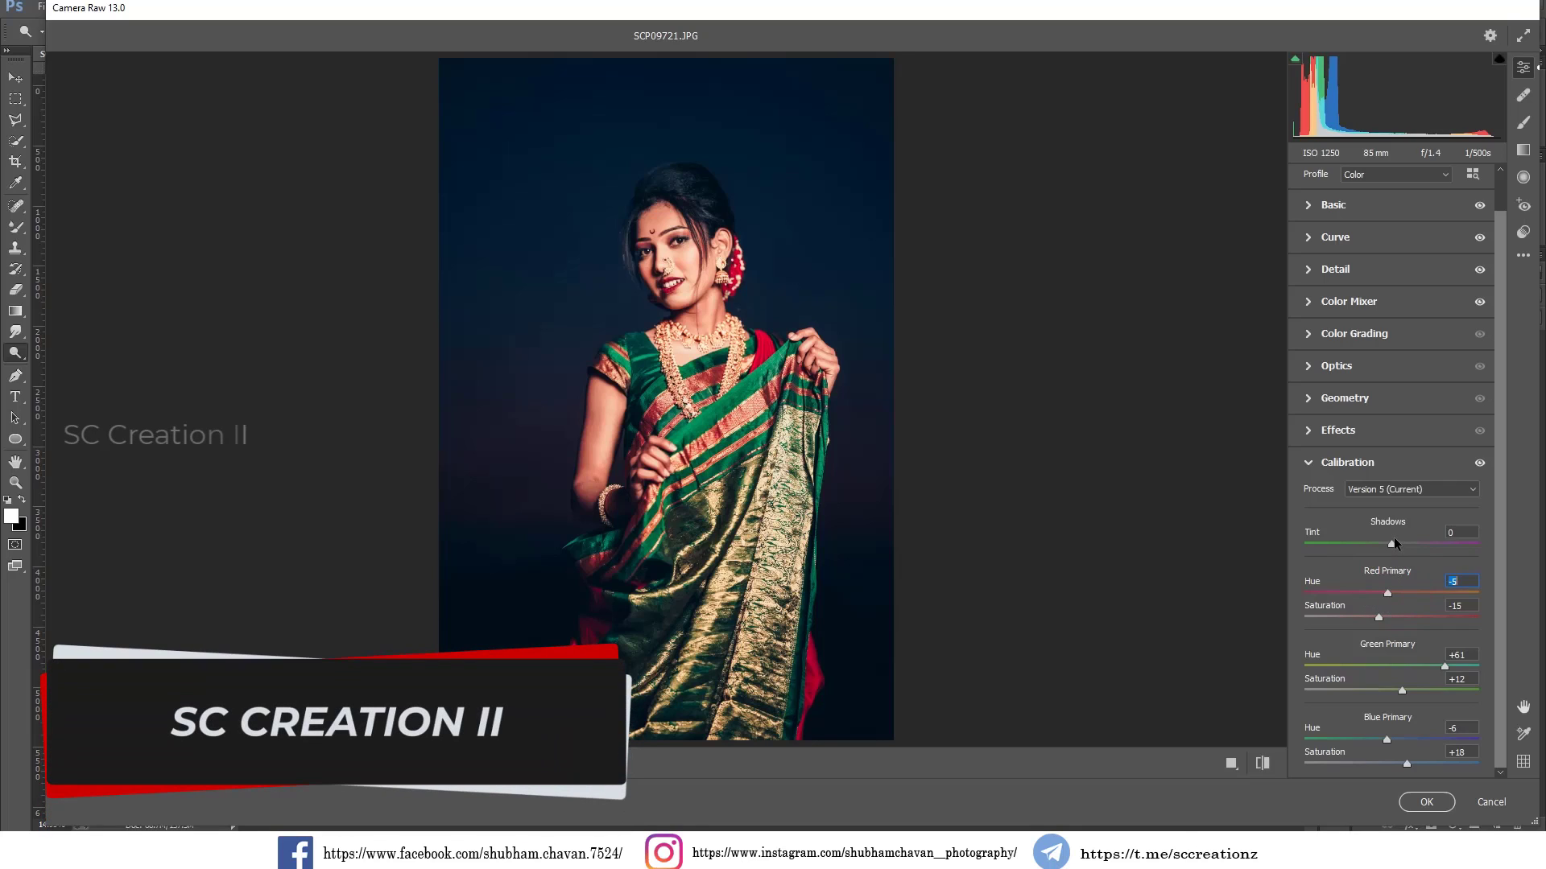
{"action": "mouse_move", "coordinate": [1391, 544]}
{"action": "left_mouse_down"}
{"action": "mouse_move", "coordinate": [1374, 548]}
{"action": "mouse_move", "coordinate": [1388, 549]}
{"action": "left_mouse_up"}
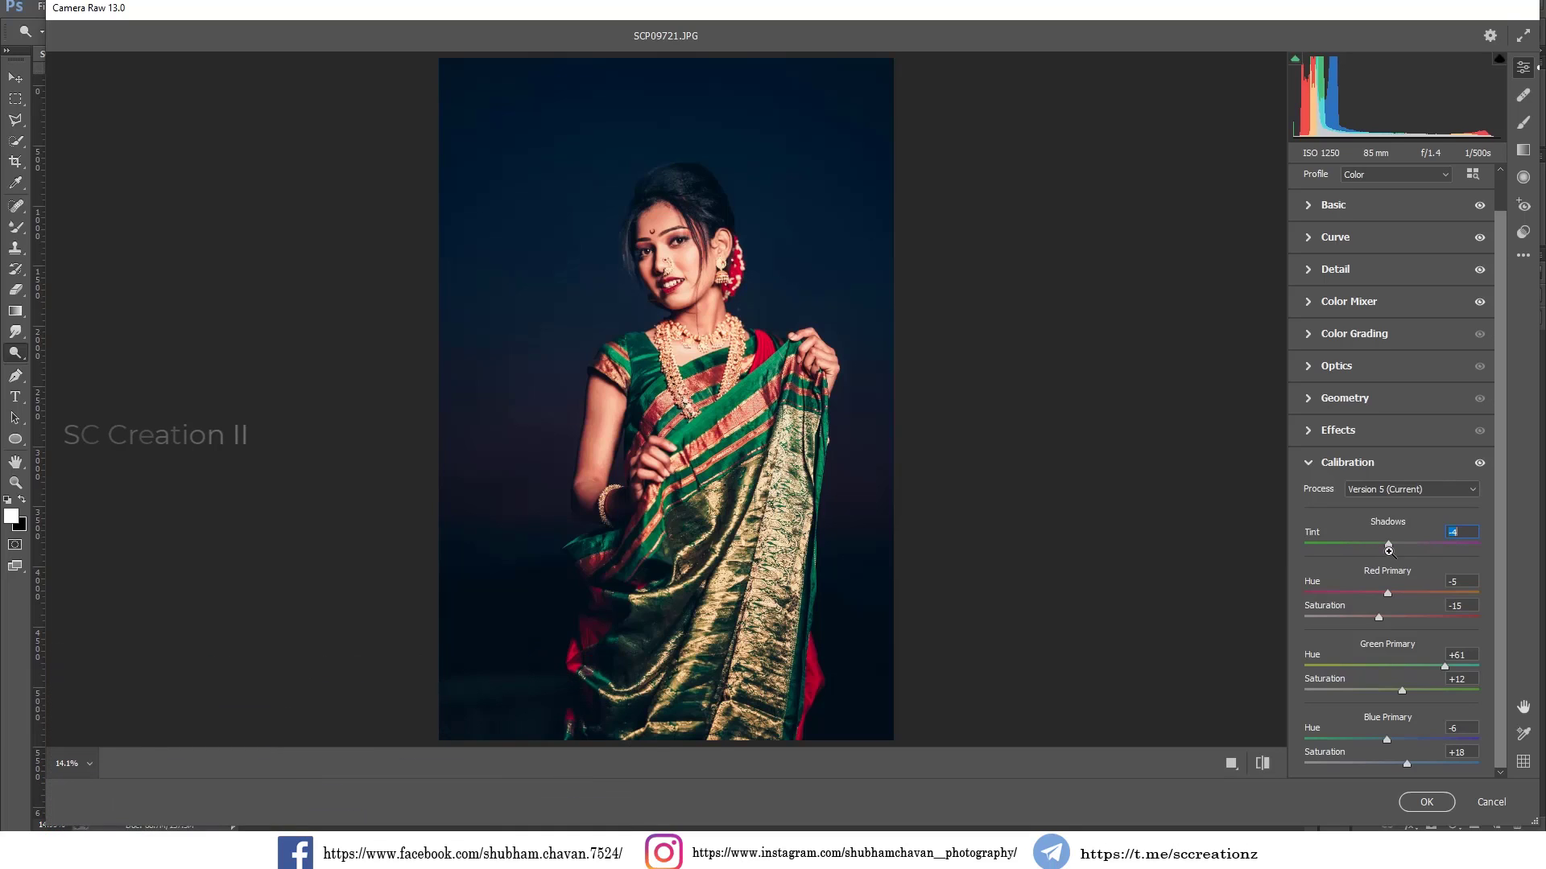
Compare the face close-up and full photo in a side-by-side Before/After view
{"action": "left_click", "coordinate": [685, 258]}
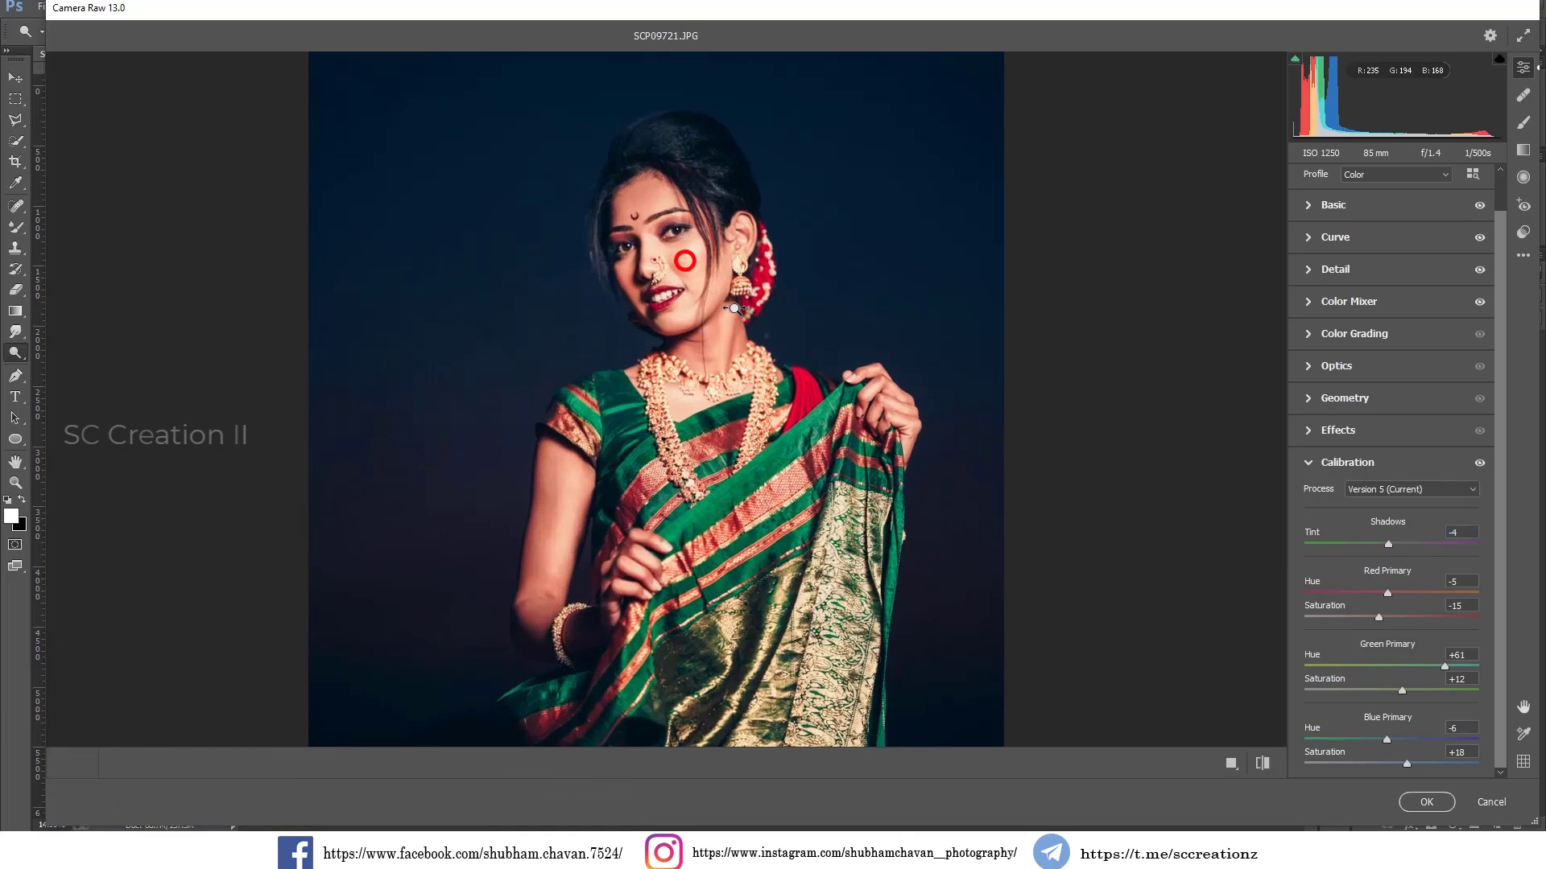
{"action": "left_click", "coordinate": [722, 281], "text": "alt"}
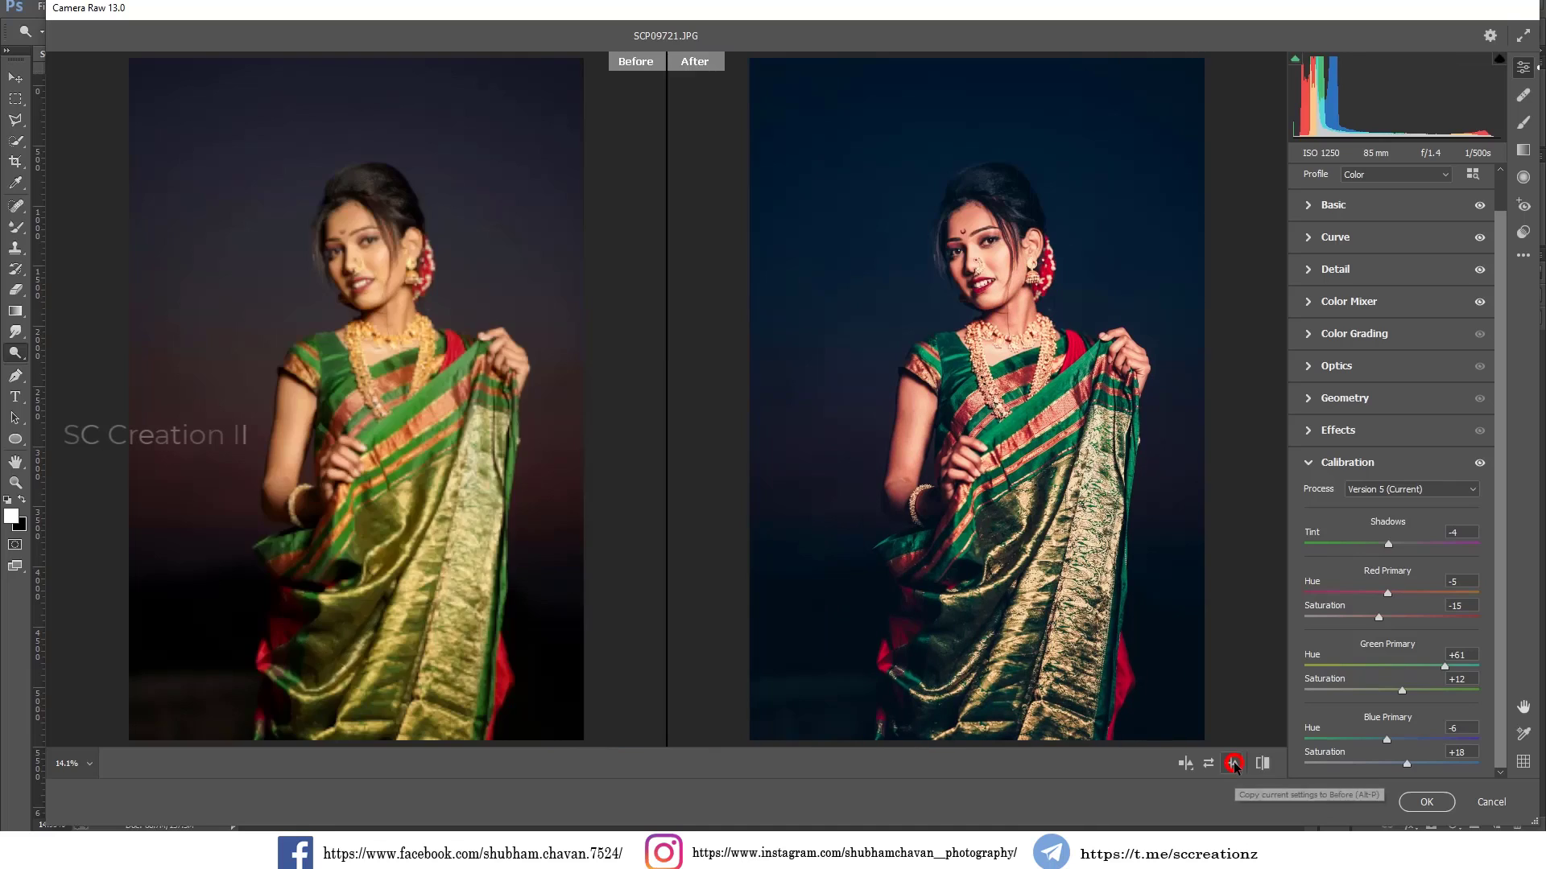
{"action": "left_click", "coordinate": [1231, 763]}
{"action": "left_click", "coordinate": [1020, 258]}
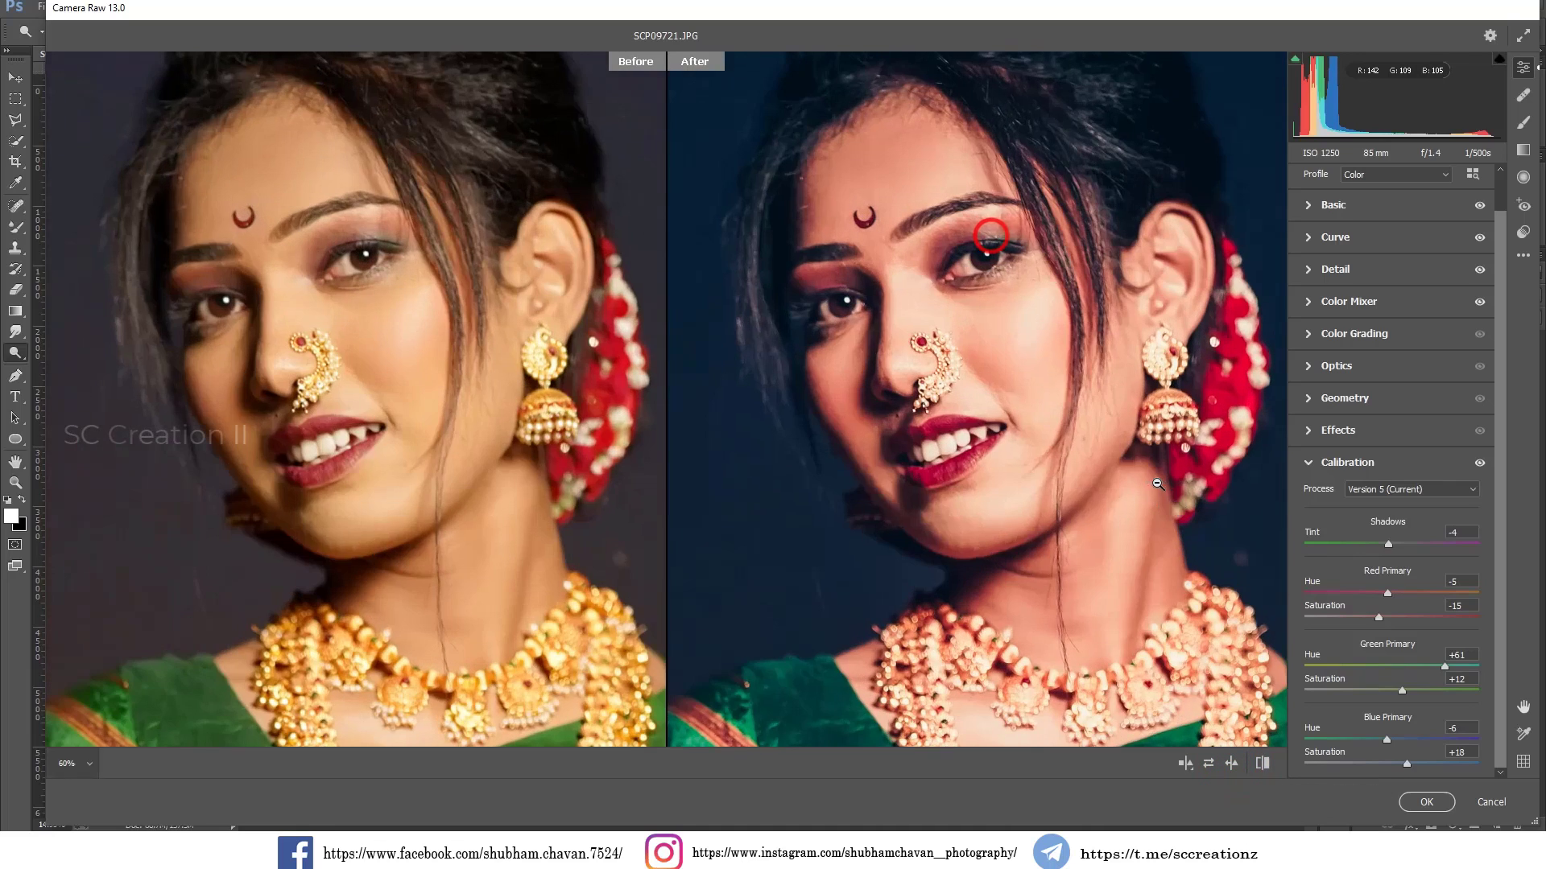
{"action": "left_click", "coordinate": [1020, 365]}
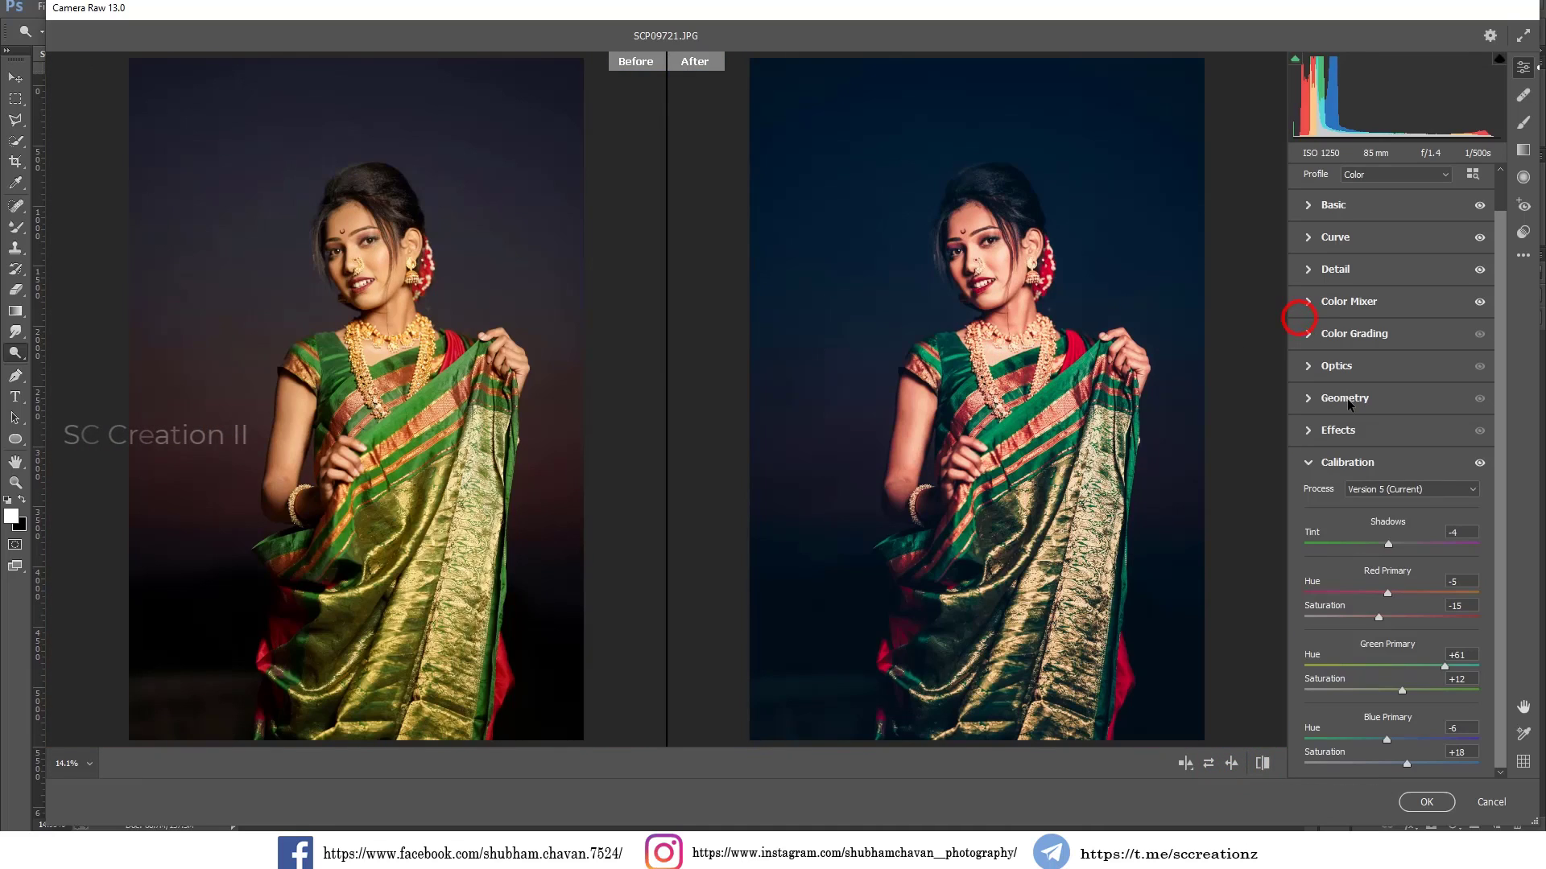
Raise Reds saturation slightly, settle on Dehaze +2 and Saturation -3, and apply the grade
{"action": "left_click", "coordinate": [1321, 302]}
{"action": "left_click", "coordinate": [1358, 390]}
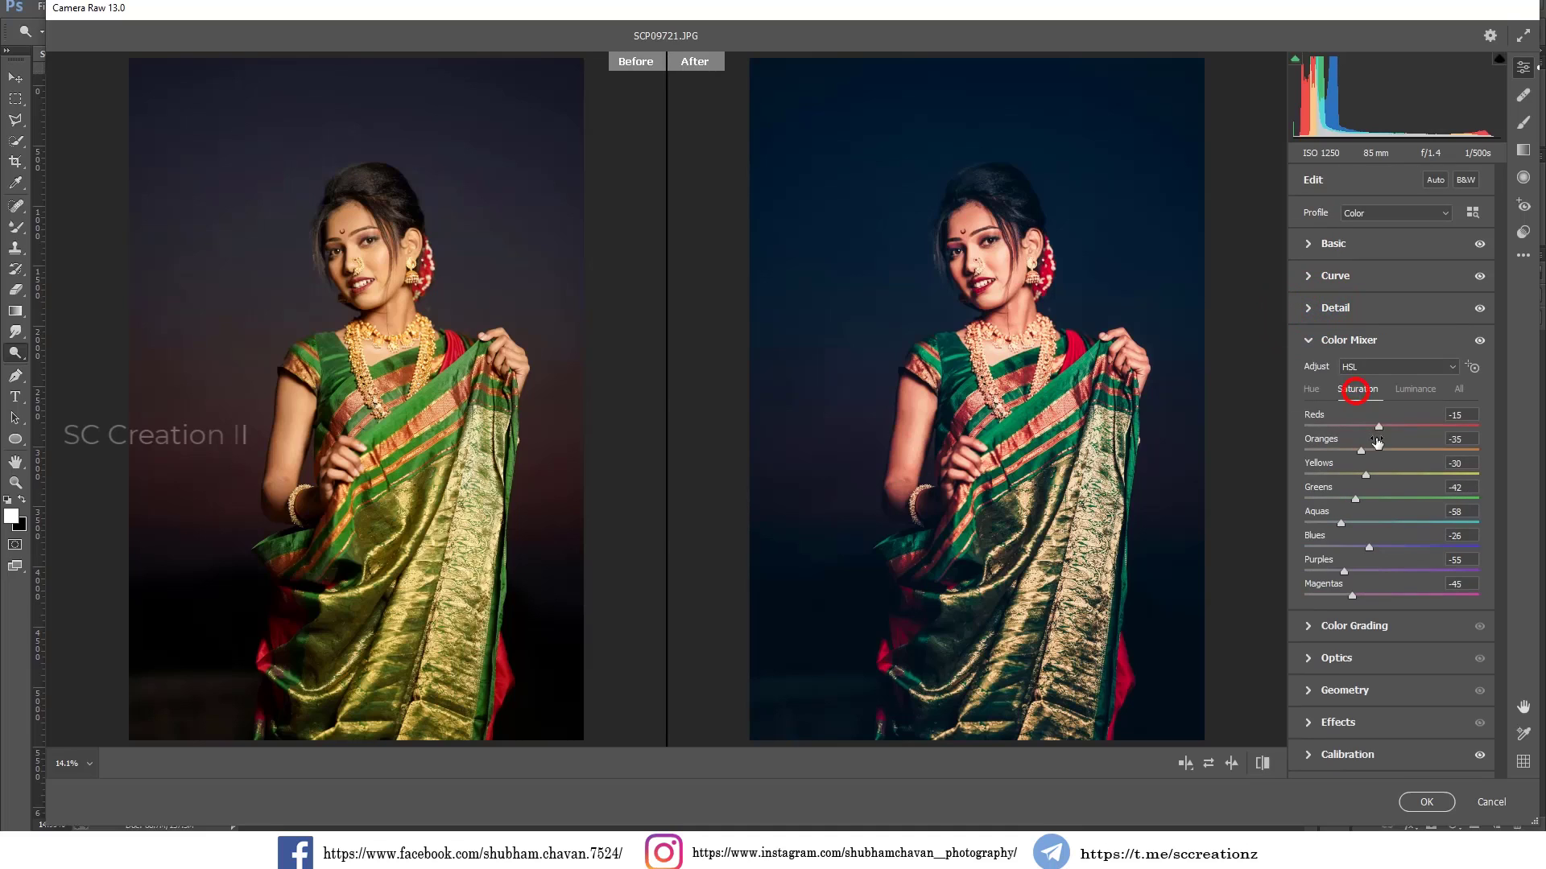
{"action": "left_click_drag", "start_coordinate": [1357, 431], "coordinate": [1363, 428]}
{"action": "left_click", "coordinate": [1308, 245]}
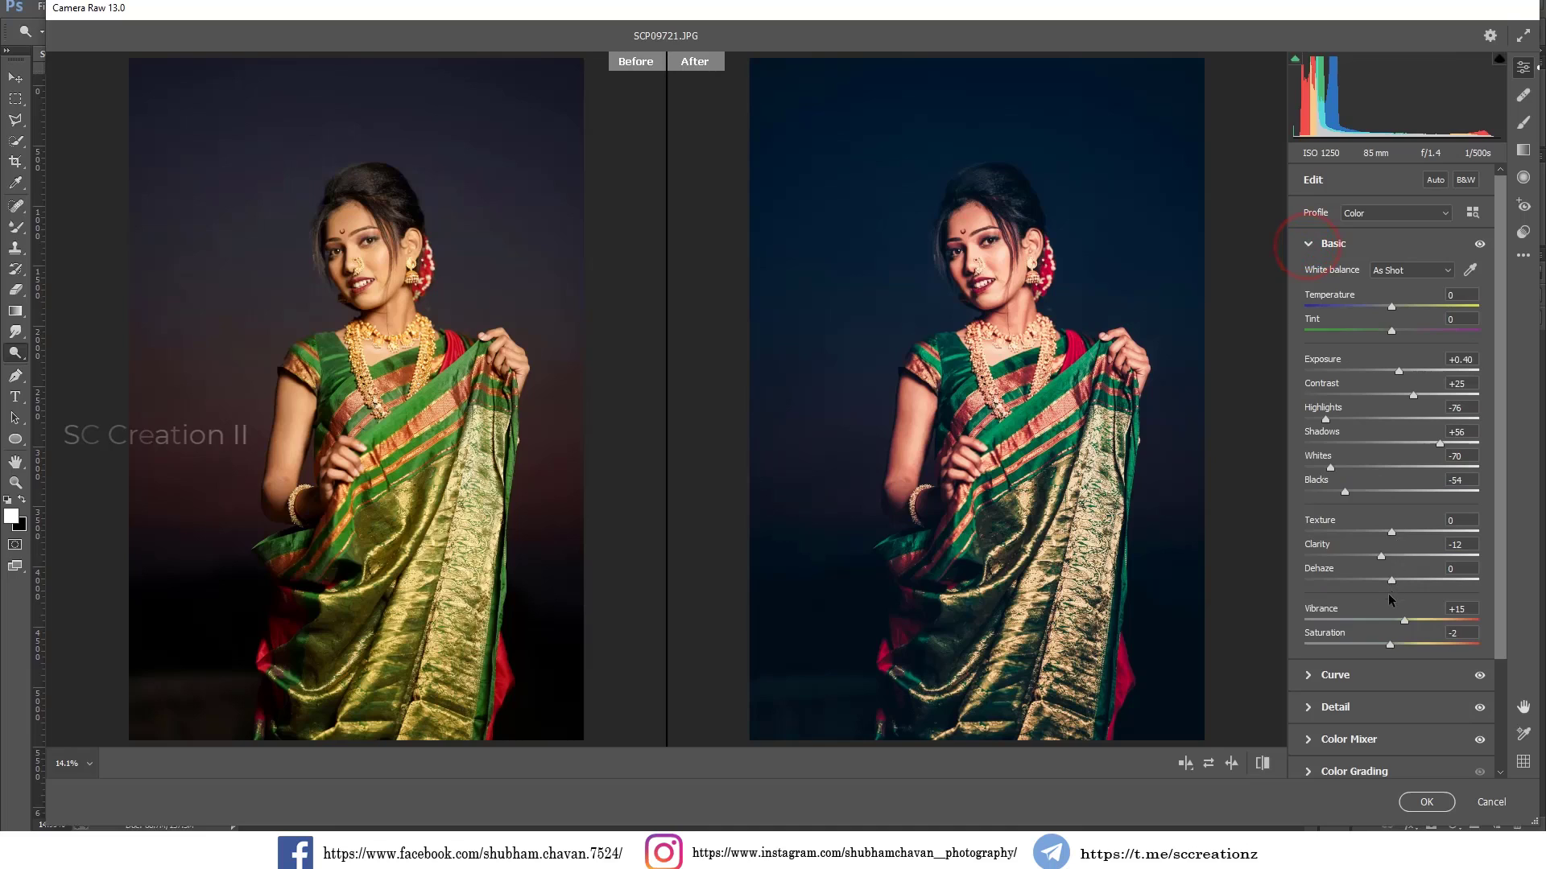
{"action": "left_click_drag", "start_coordinate": [1388, 643], "coordinate": [1384, 641]}
{"action": "mouse_move", "coordinate": [1379, 557]}
{"action": "left_mouse_down"}
{"action": "mouse_move", "coordinate": [1400, 554]}
{"action": "mouse_move", "coordinate": [1383, 558]}
{"action": "mouse_move", "coordinate": [1386, 585]}
{"action": "mouse_move", "coordinate": [1385, 559]}
{"action": "left_mouse_up"}
{"action": "left_click", "coordinate": [1409, 799]}
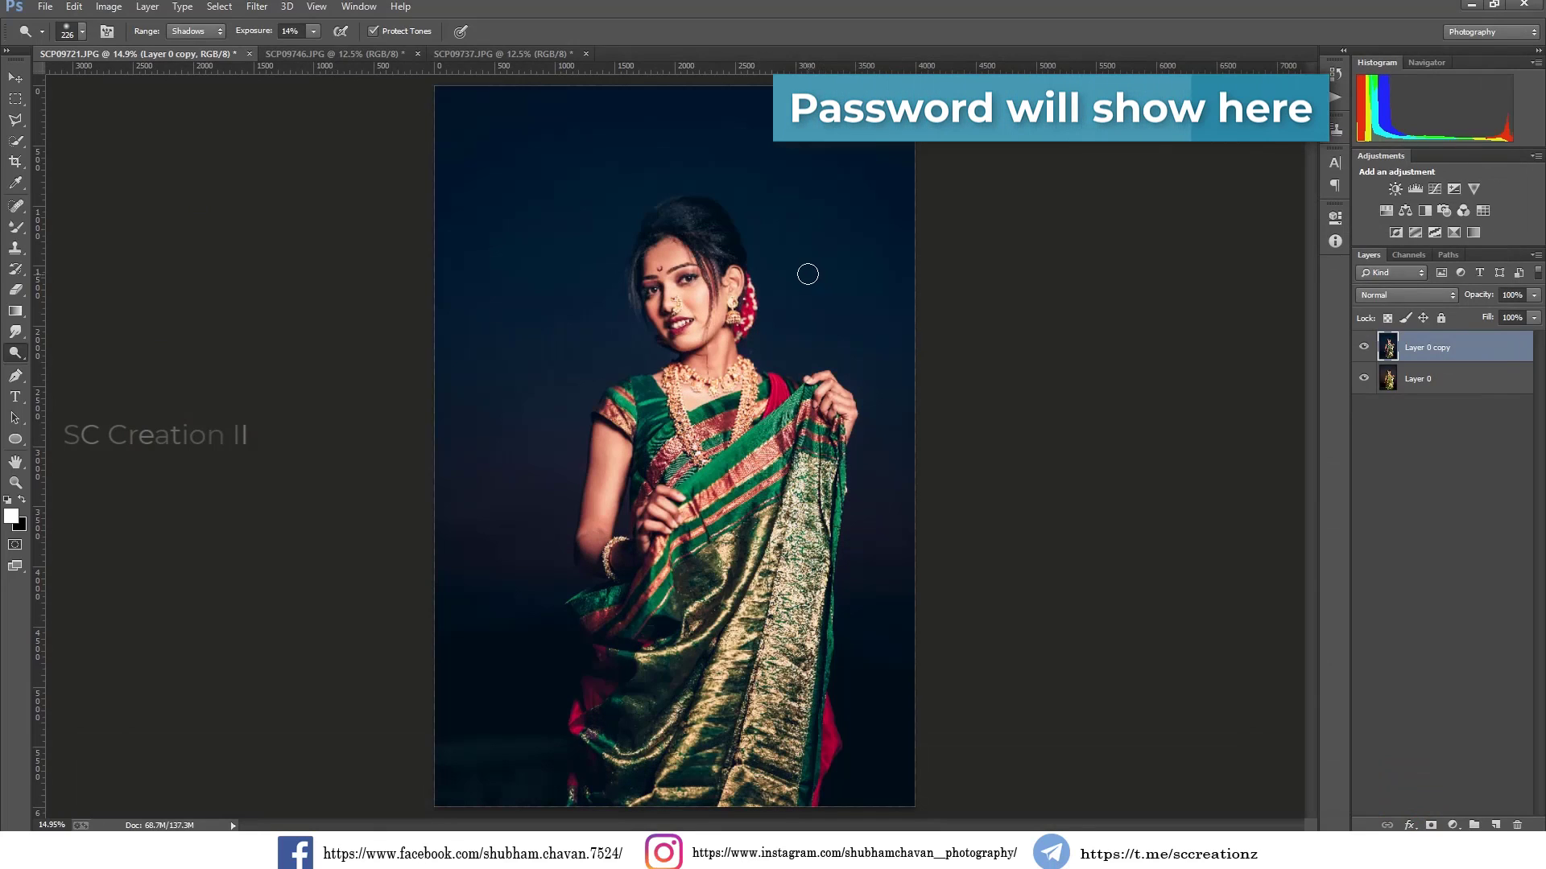
Toggle the graded layer's visibility to compare it with the original
{"action": "key", "text": "alt"}
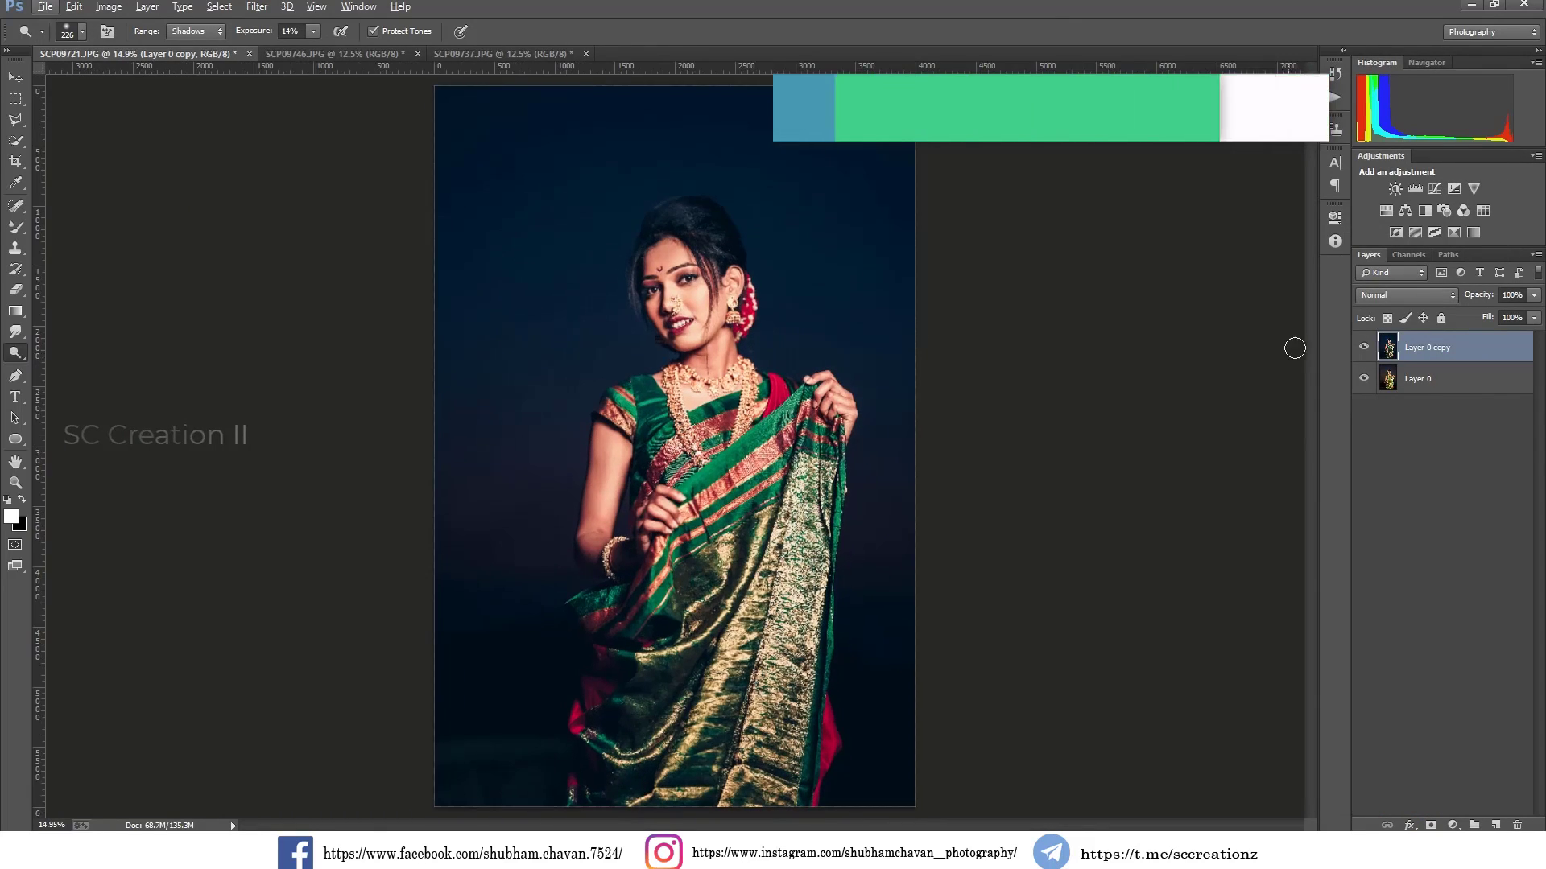
{"action": "left_click", "coordinate": [1359, 349]}
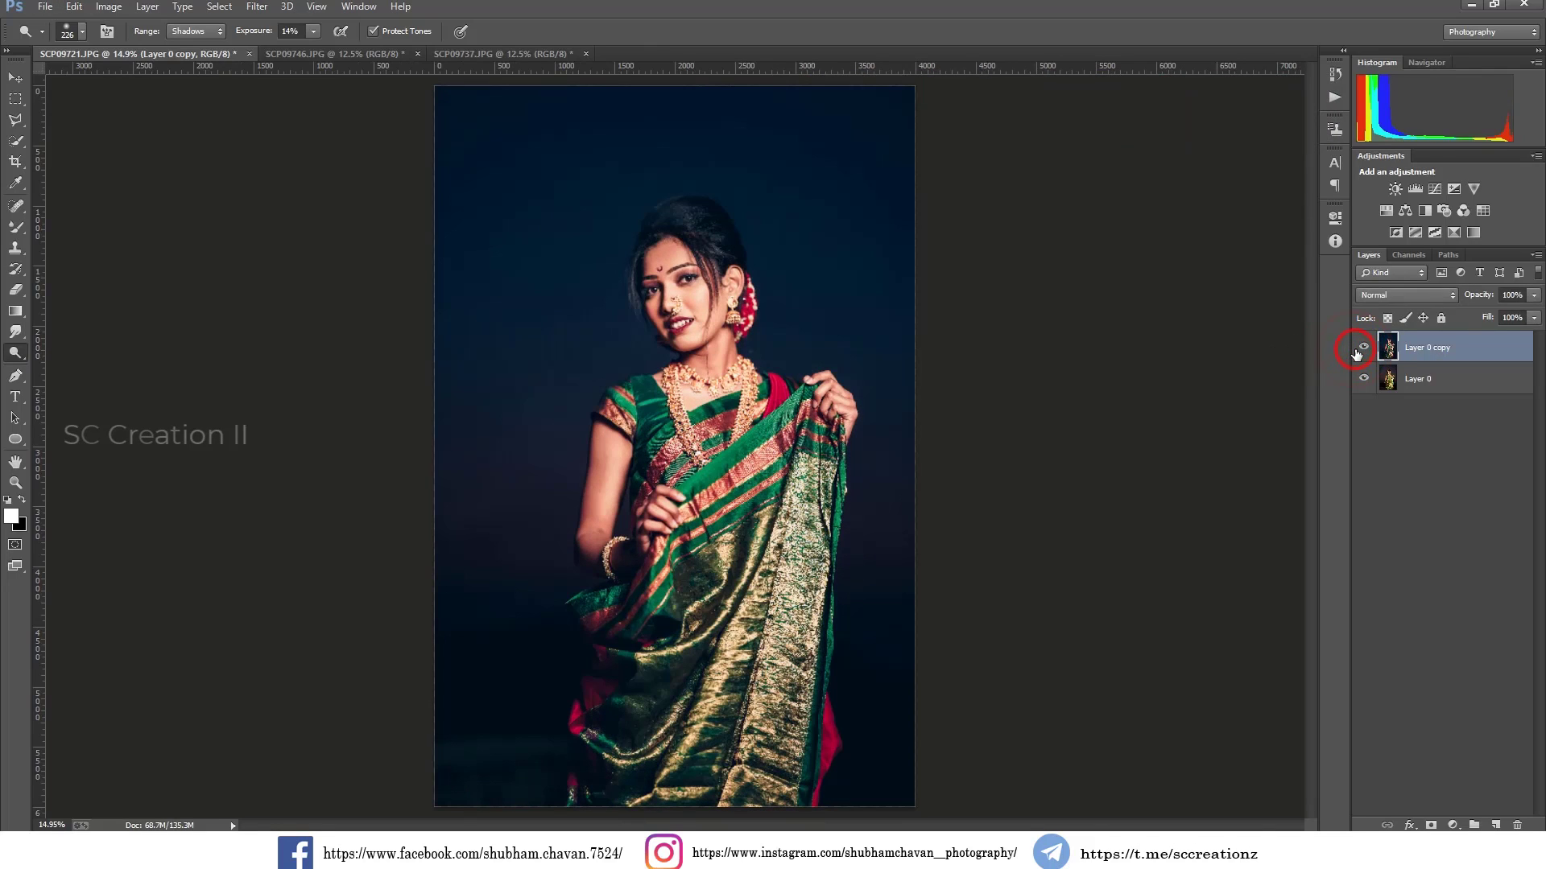
{"action": "left_click", "coordinate": [1360, 349]}
On SCP09746.JPG, duplicate the Background layer and reapply the last Camera Raw grade
{"action": "left_click", "coordinate": [330, 53]}
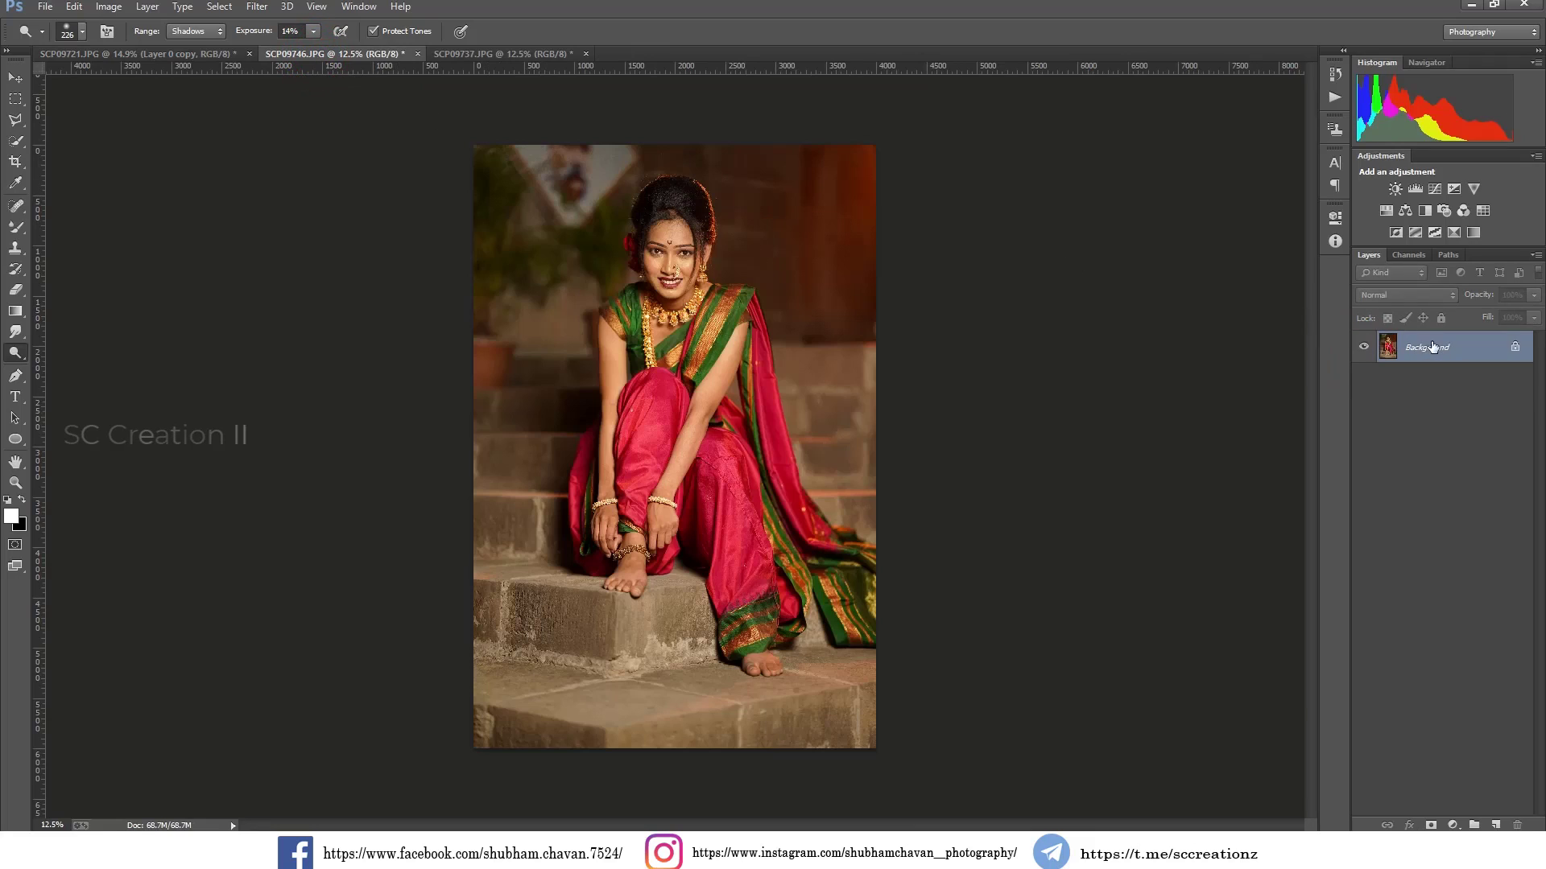
{"action": "right_click", "coordinate": [1431, 347]}
{"action": "left_click", "coordinate": [1336, 381]}
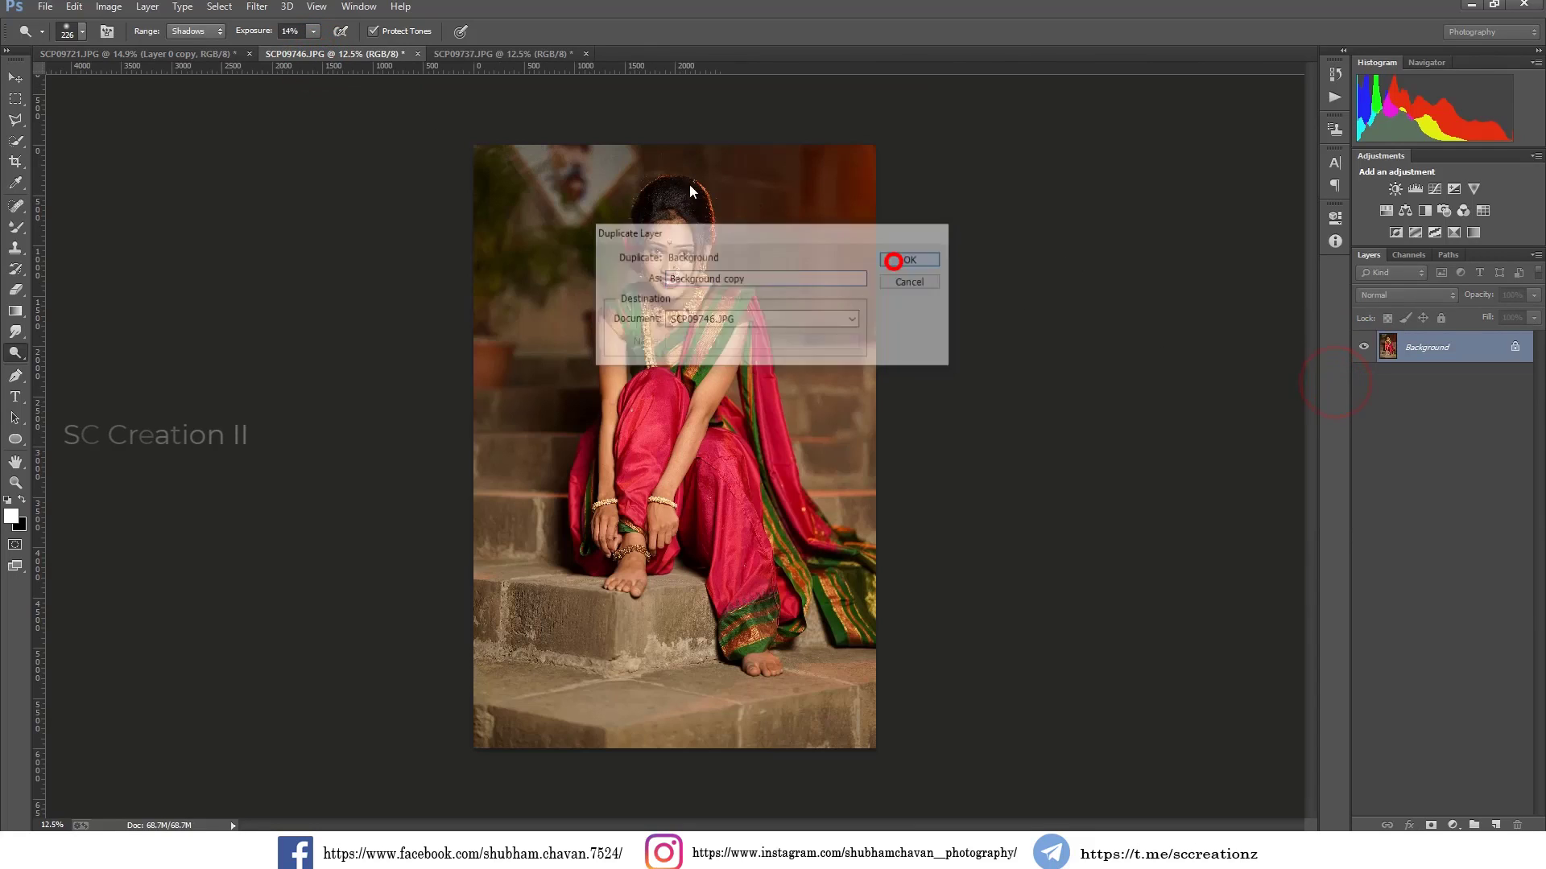
{"action": "left_click", "coordinate": [892, 260]}
{"action": "left_click", "coordinate": [257, 7]}
{"action": "left_click", "coordinate": [286, 16]}
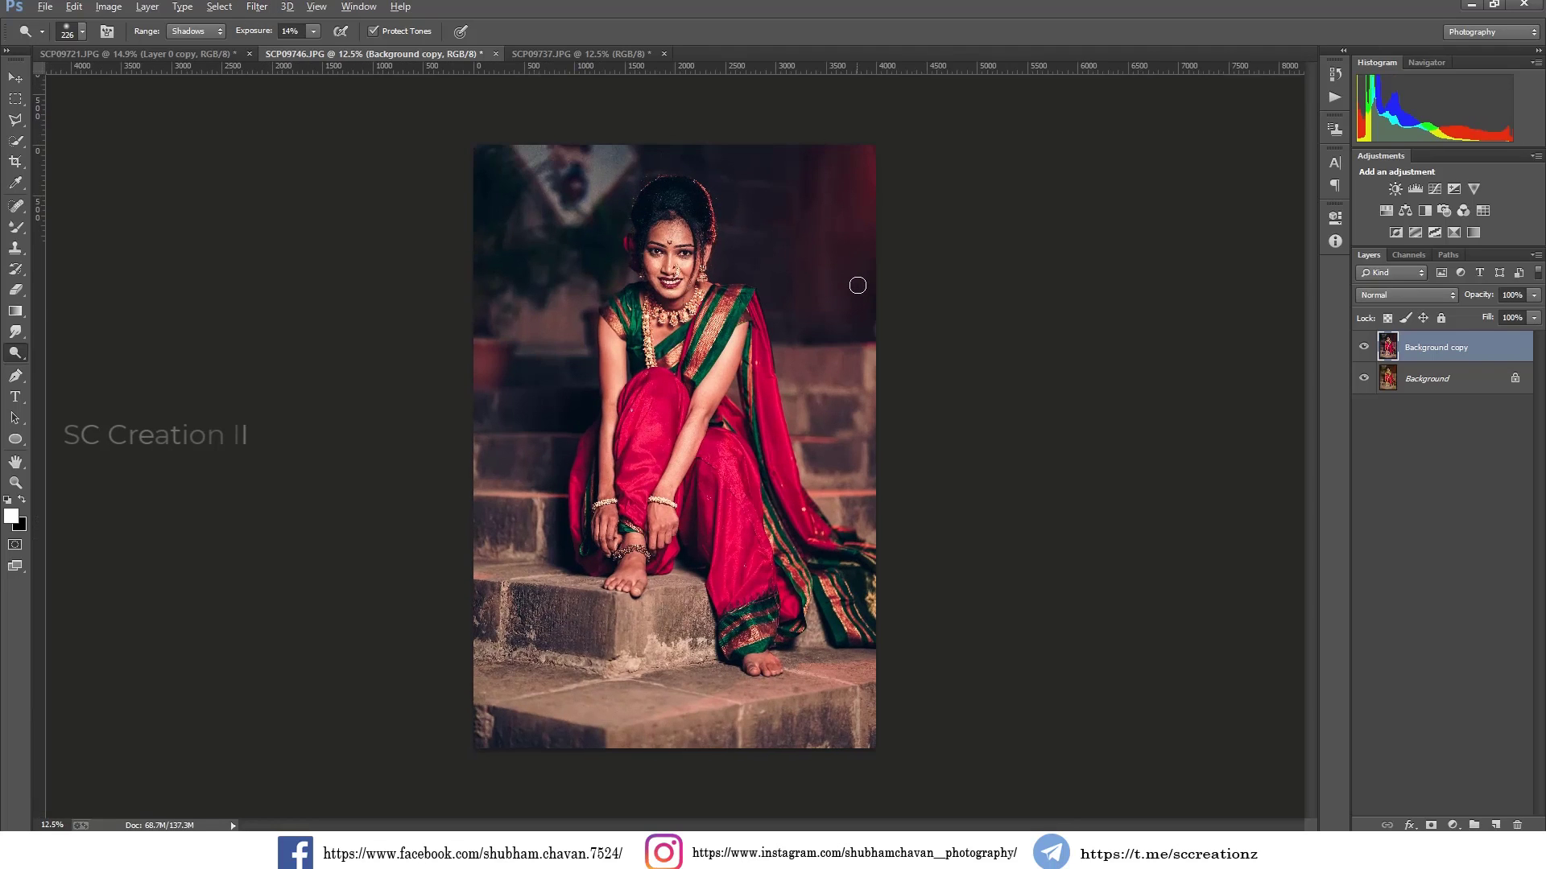
Compare the graded Background copy with the original, then bring up SCP09737.JPG
{"action": "left_click", "coordinate": [1363, 349]}
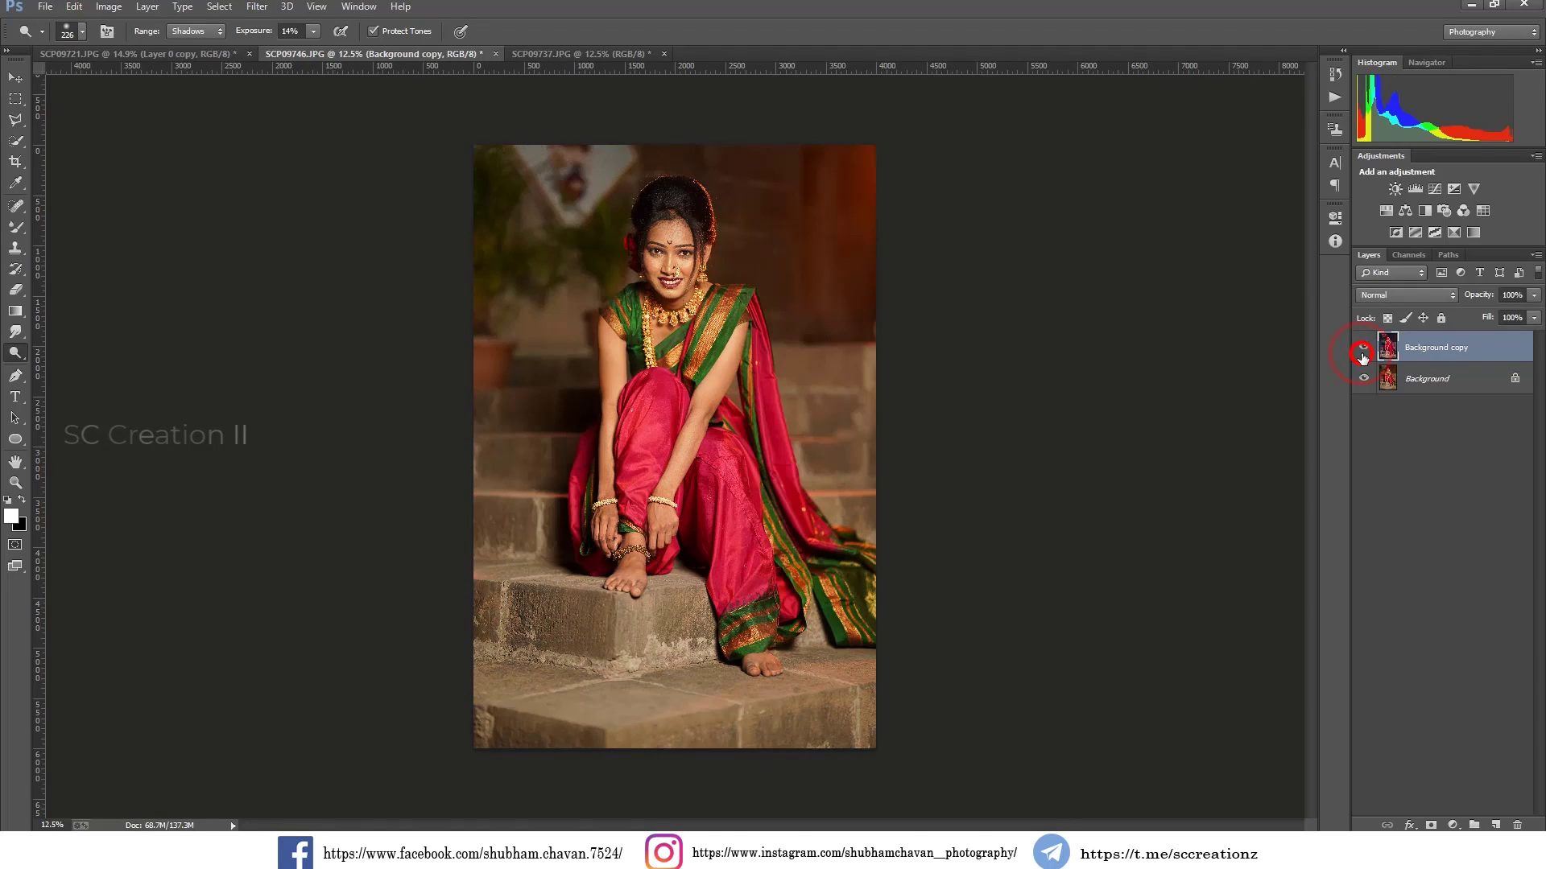
{"action": "left_click", "coordinate": [1363, 348]}
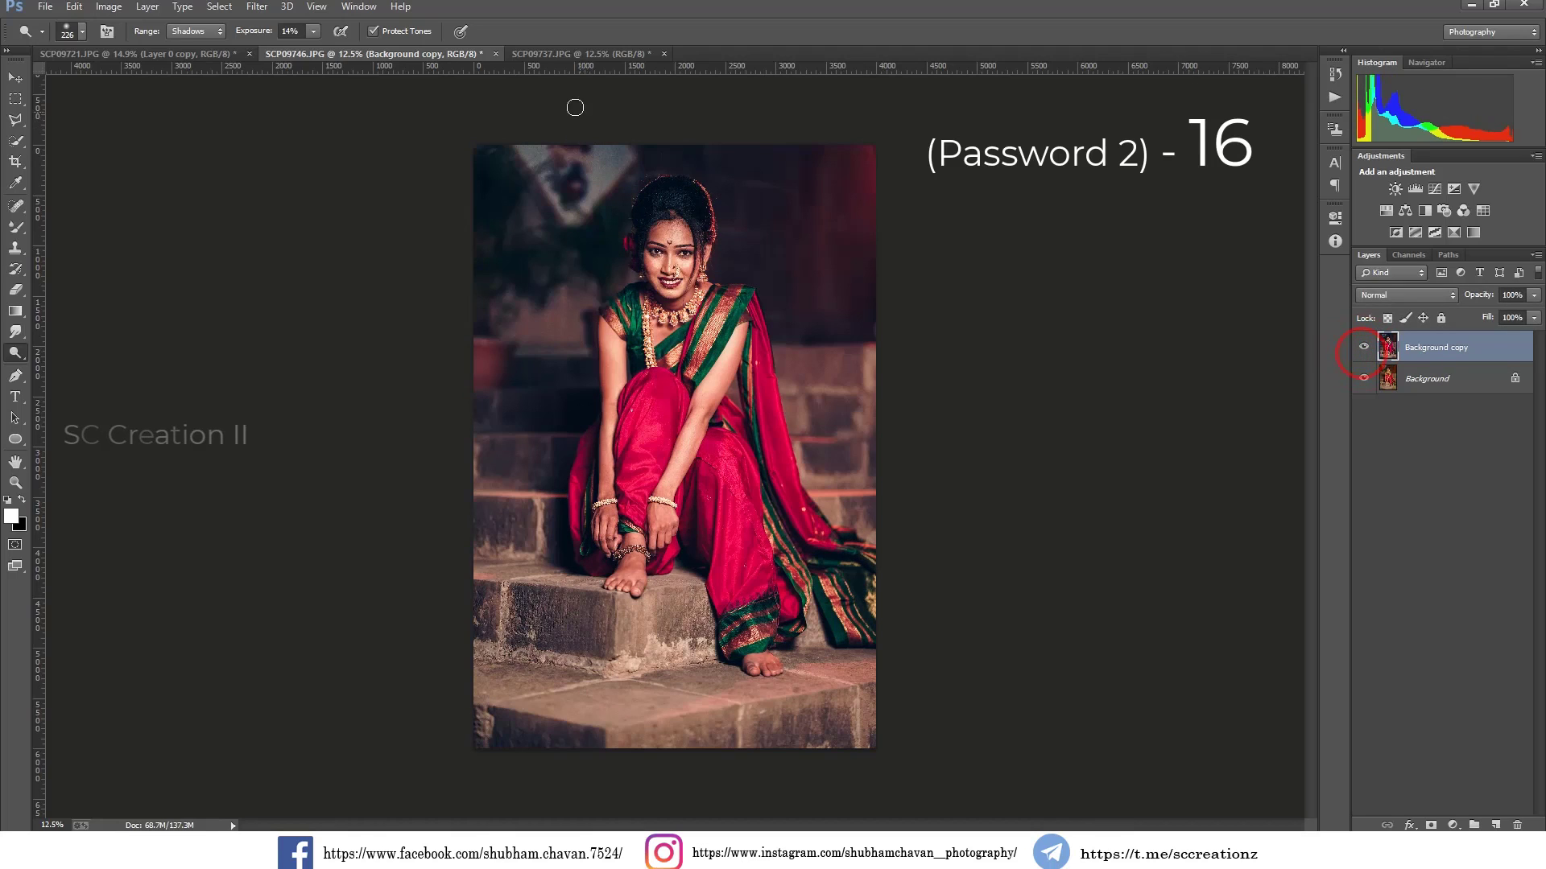
{"action": "left_click", "coordinate": [566, 57]}
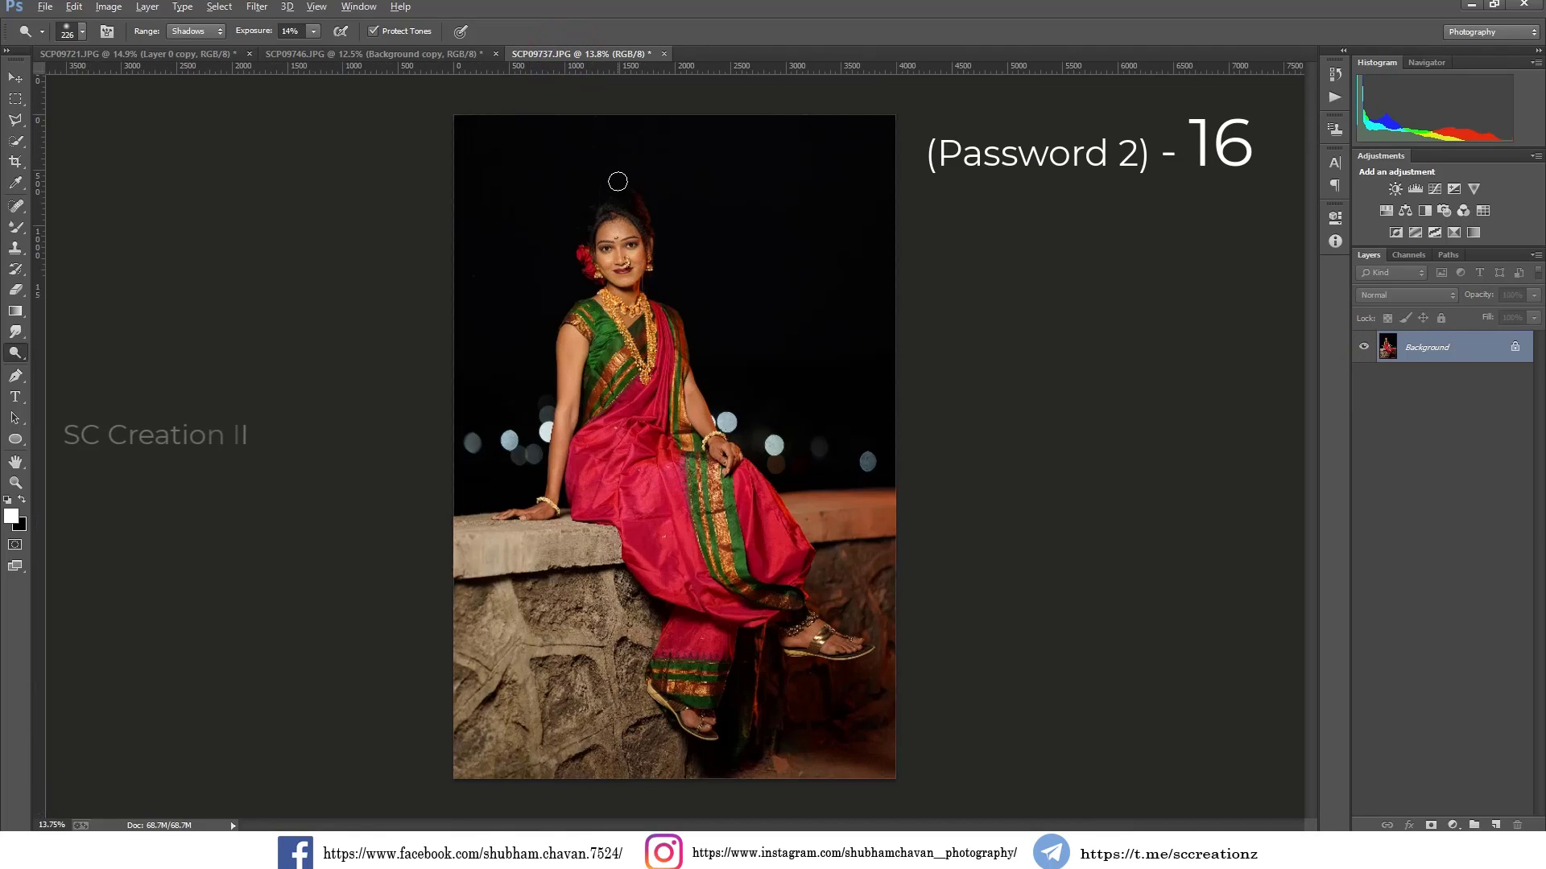
Open the Camera Raw Filter and load the saved moody-grade XMP settings
{"action": "left_click", "coordinate": [257, 6]}
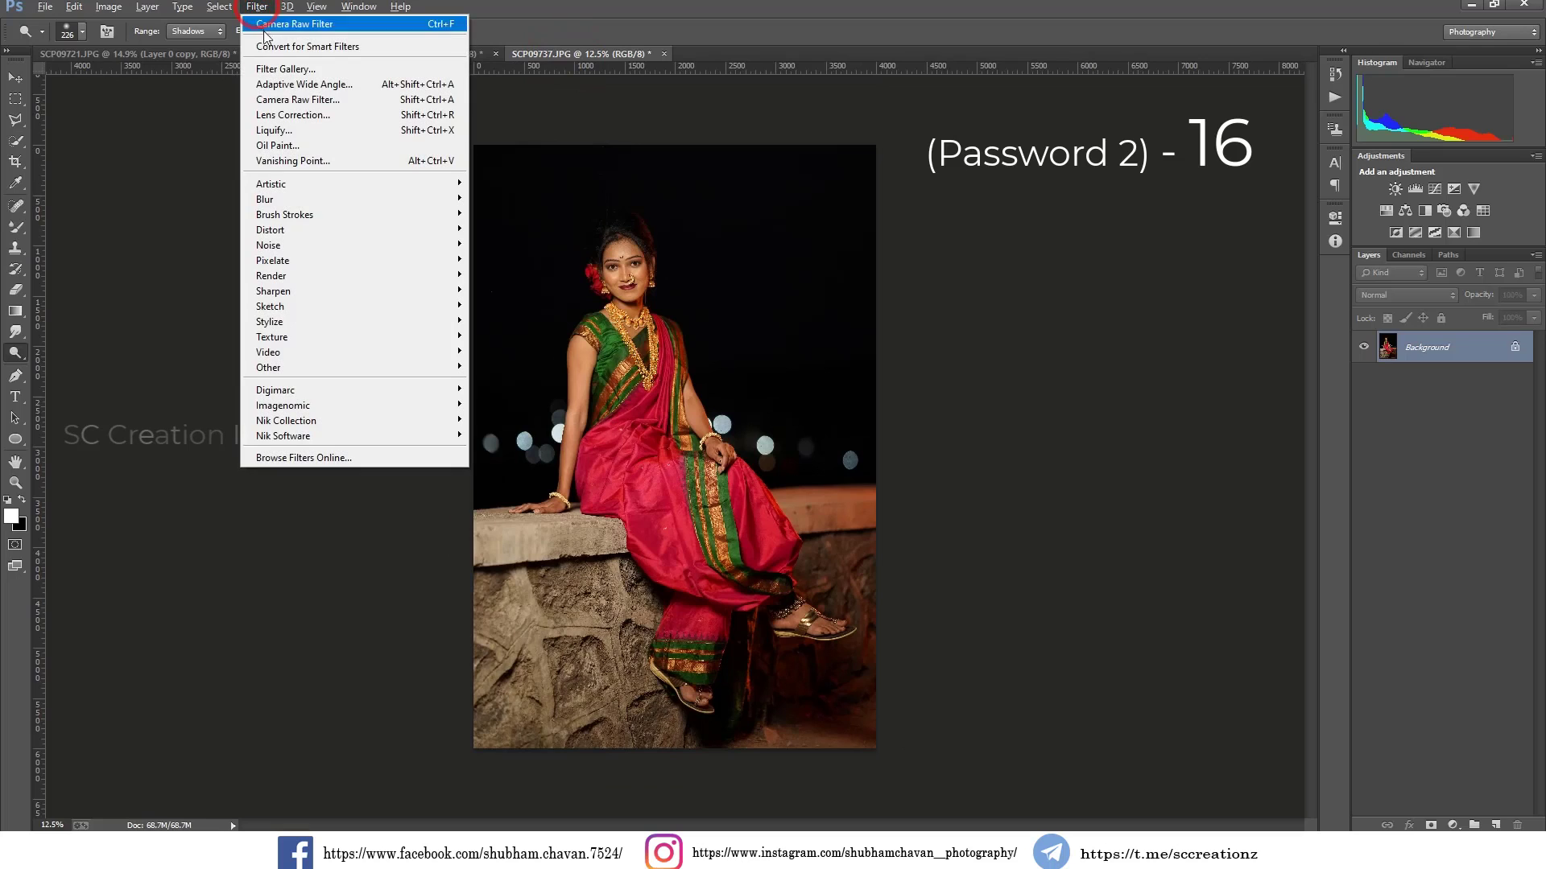
{"action": "left_click", "coordinate": [290, 100]}
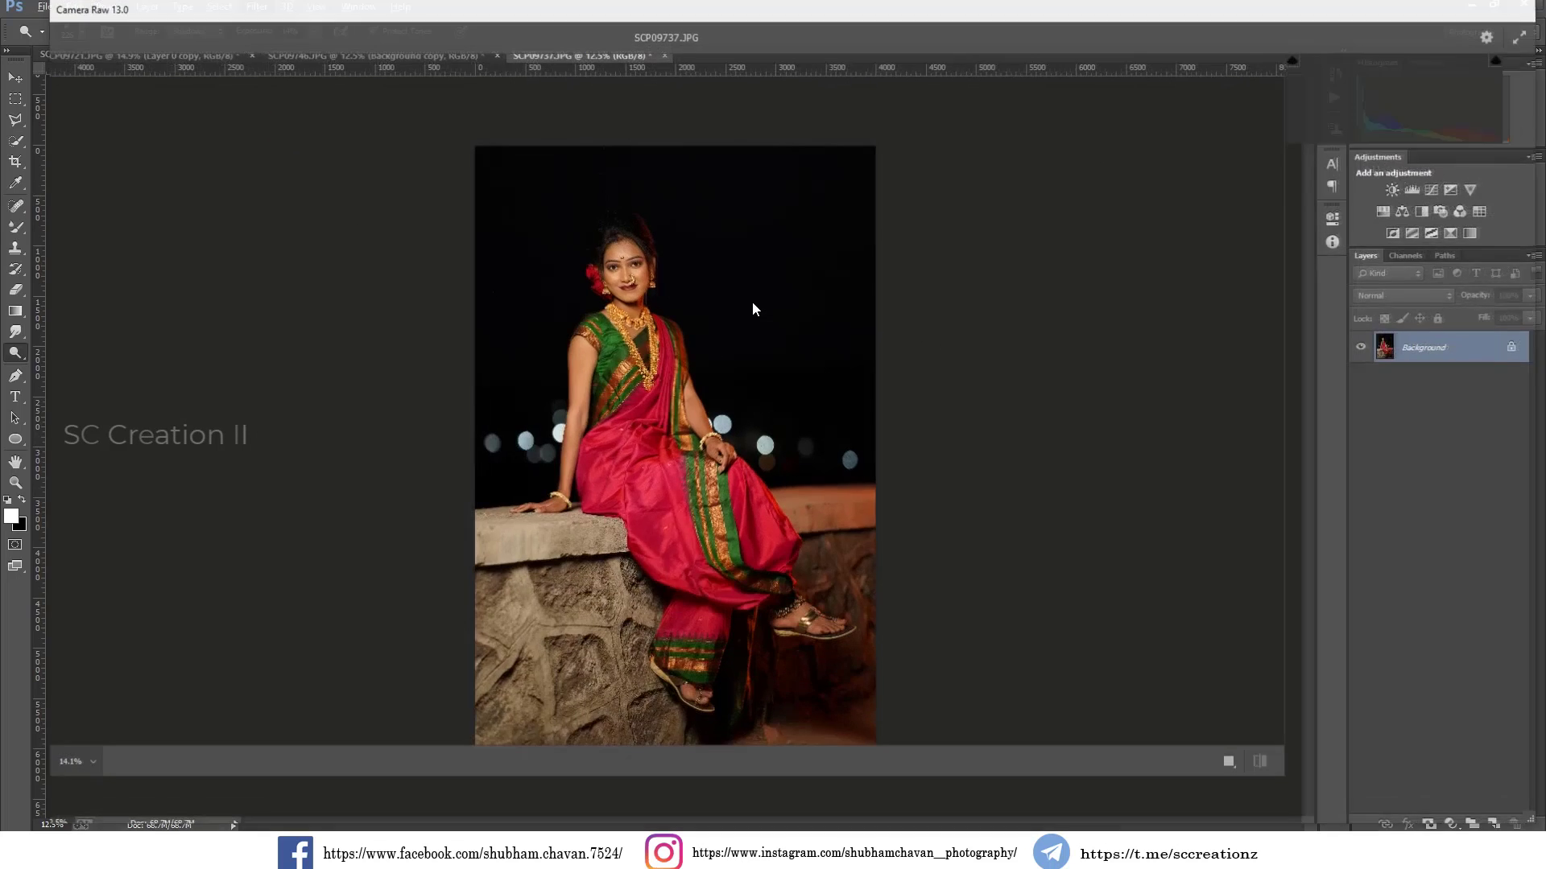
{"action": "left_click", "coordinate": [1522, 257]}
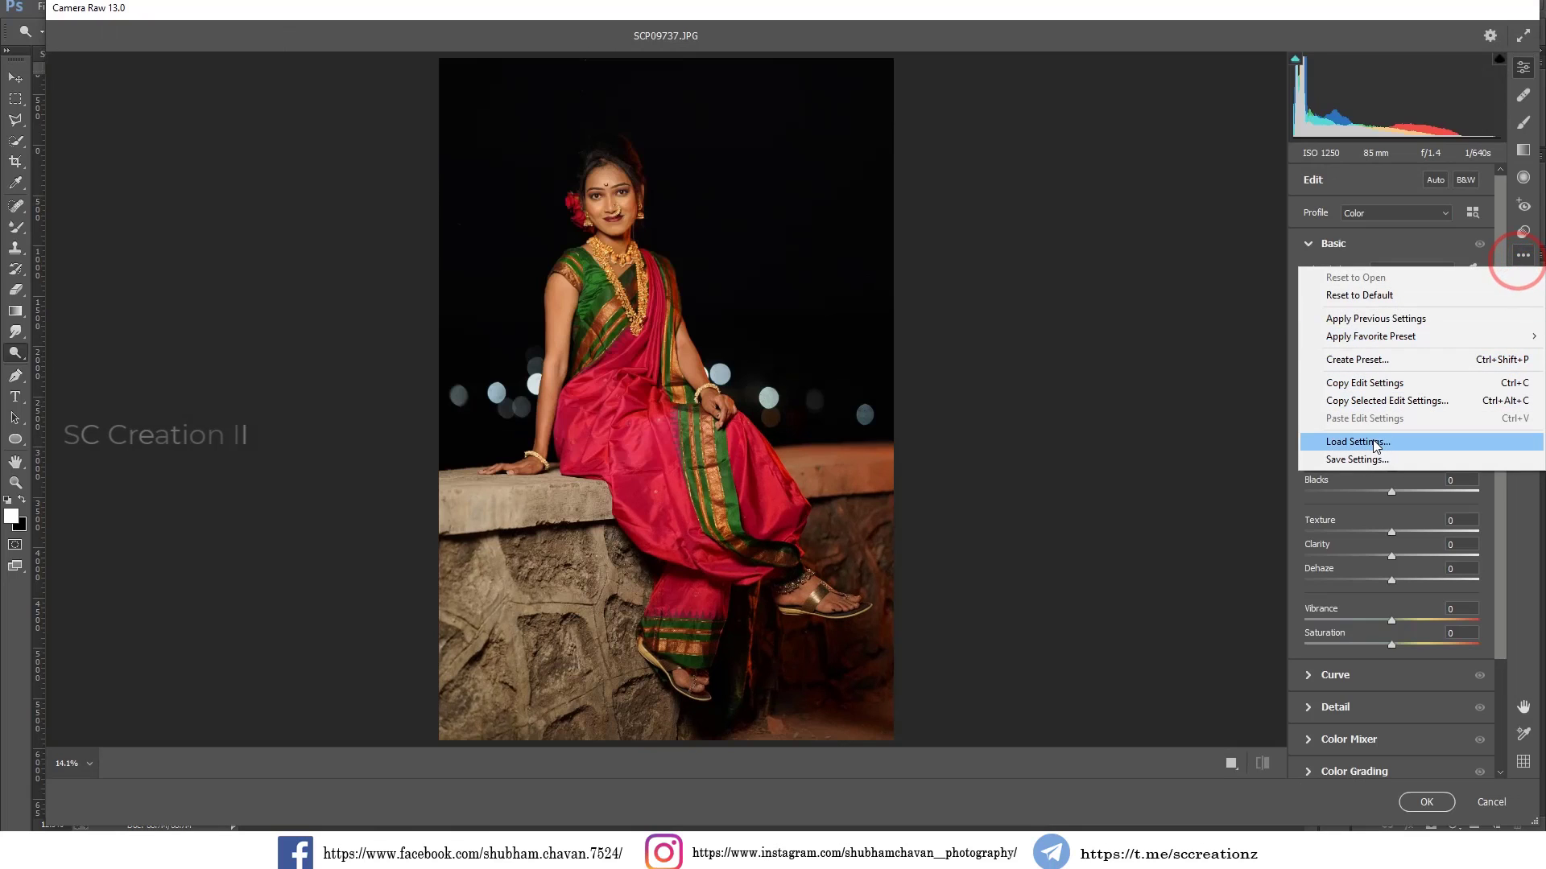
{"action": "left_click", "coordinate": [1399, 441]}
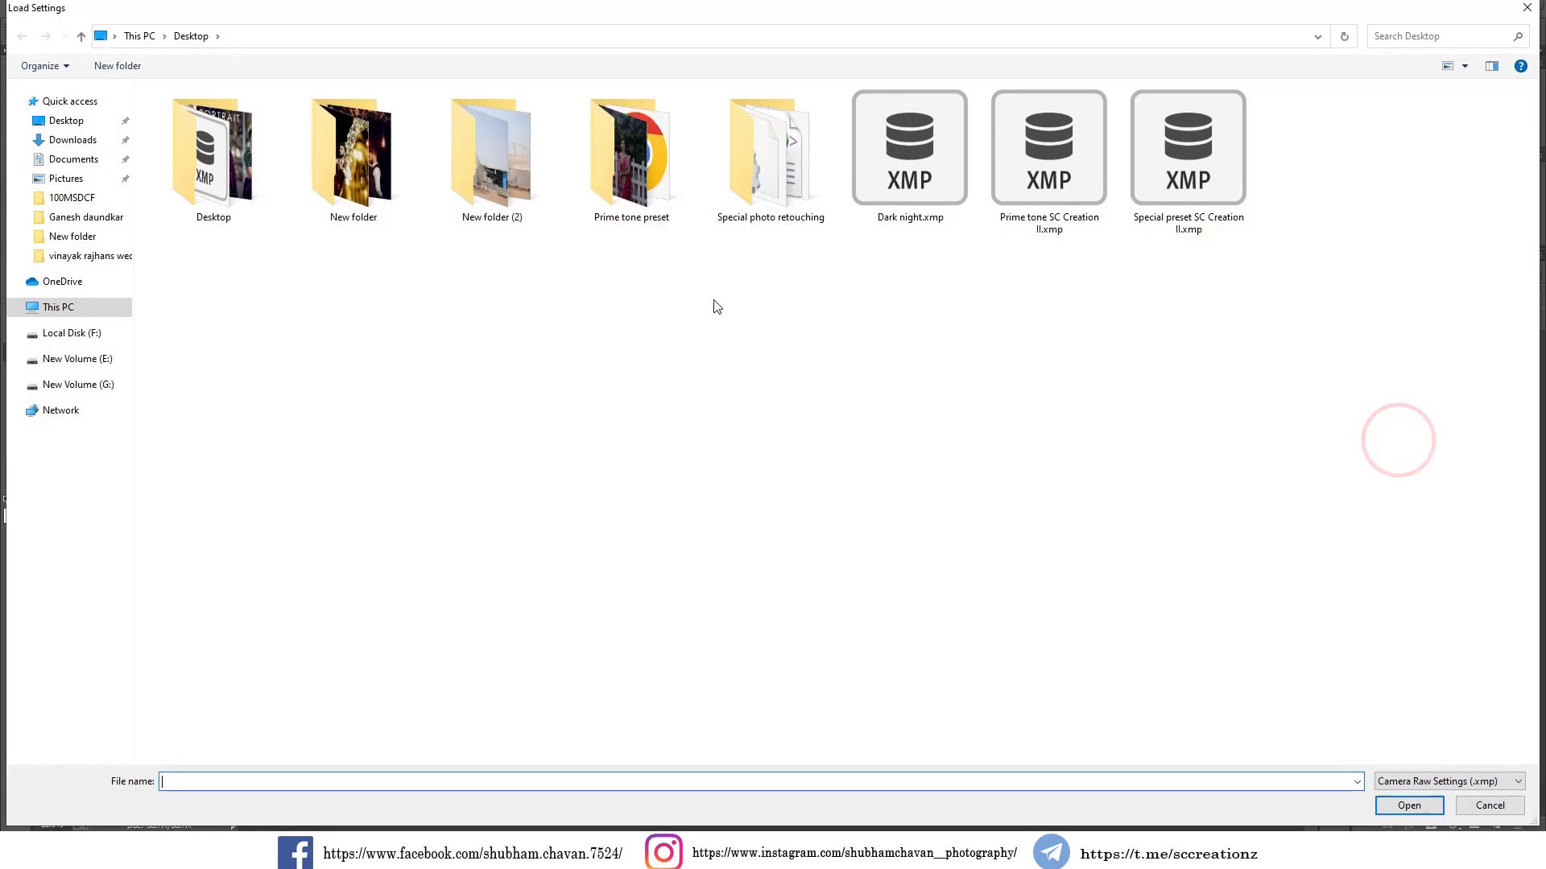
{"action": "double_click", "coordinate": [901, 173]}
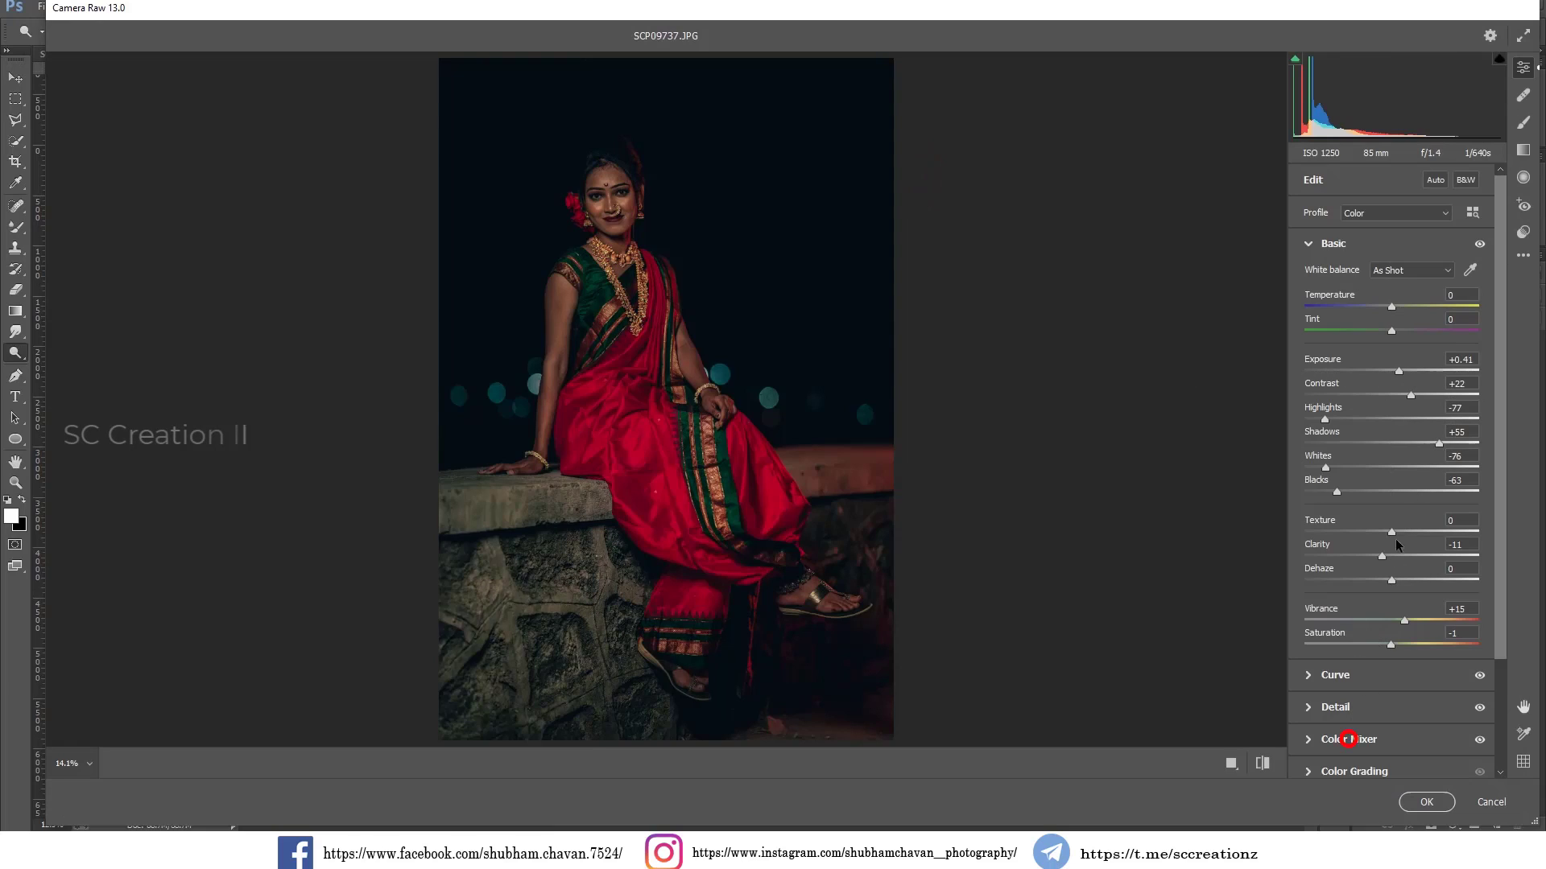
Set Oranges luminance +48, Highlights -31, Shadows +66, Whites -50, and apply
{"action": "left_click", "coordinate": [1348, 739]}
{"action": "left_click", "coordinate": [1427, 449]}
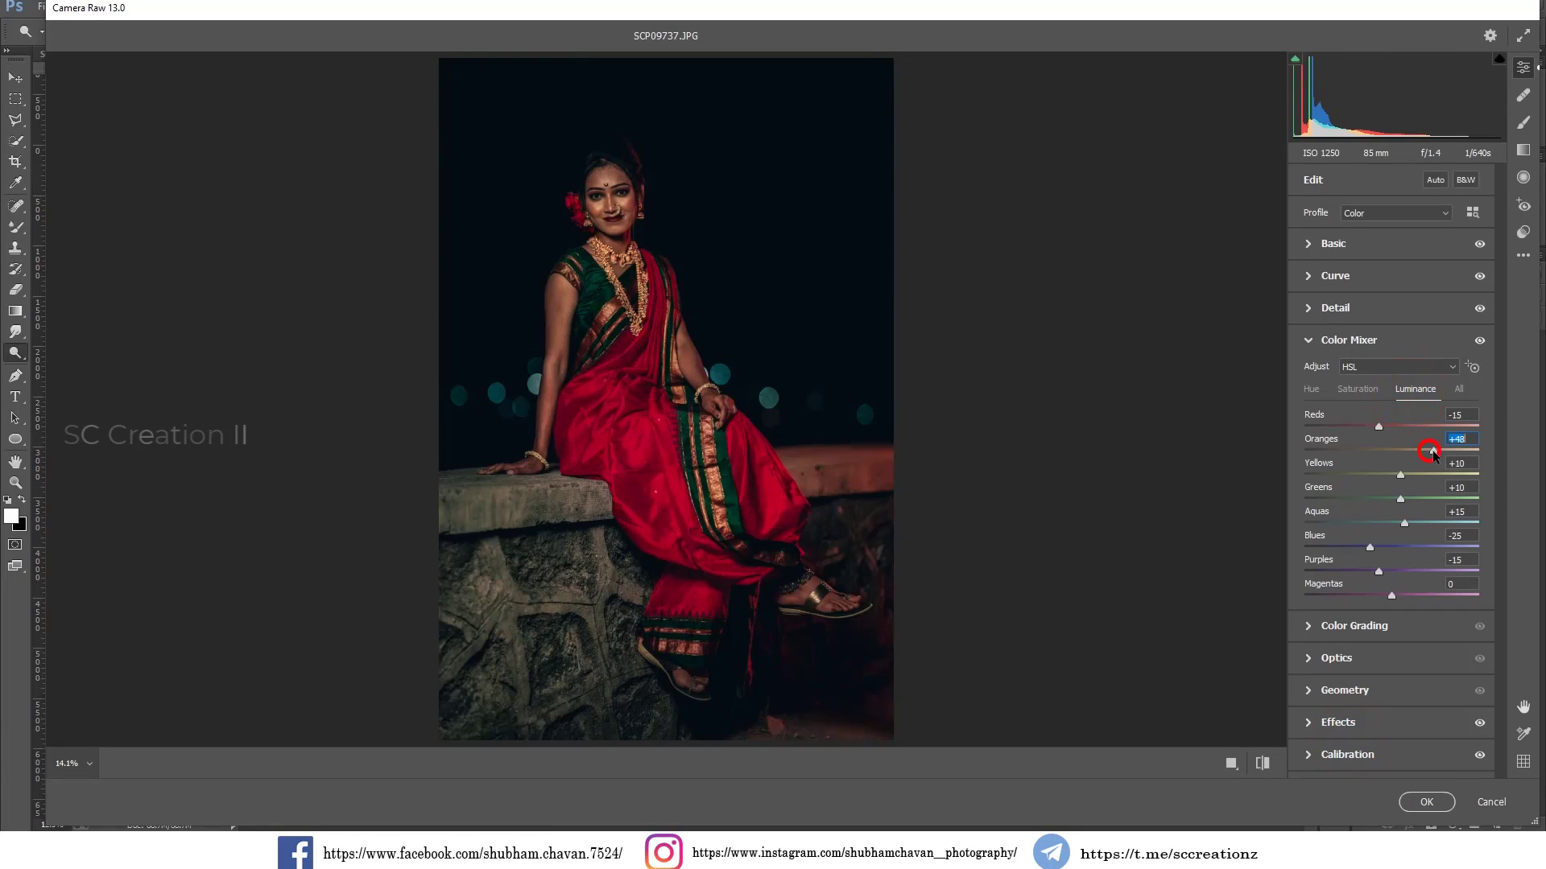
{"action": "left_click", "coordinate": [1321, 235]}
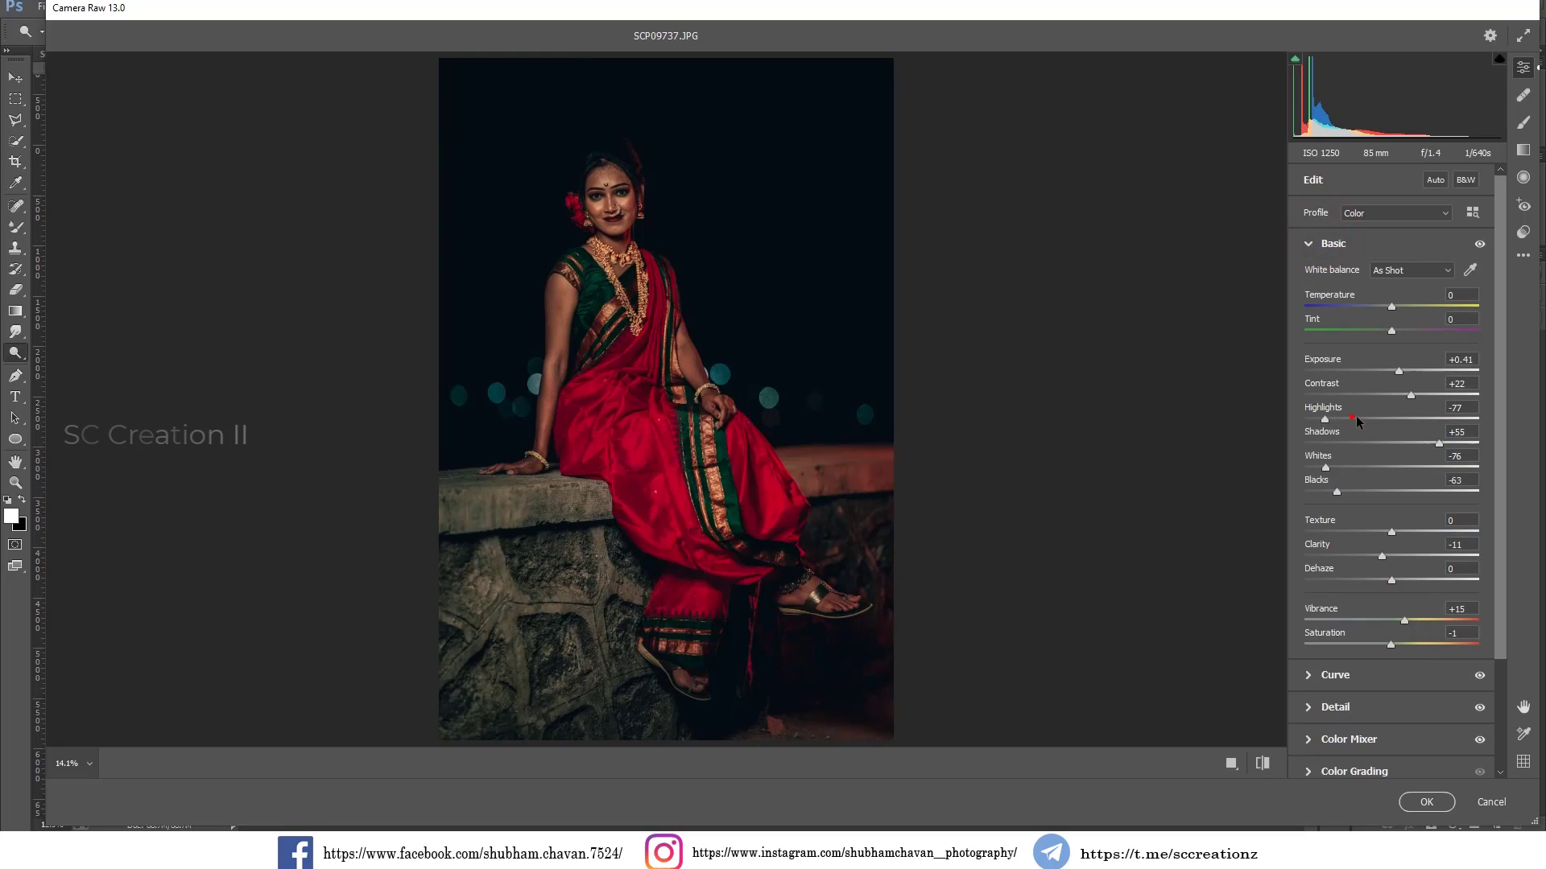
{"action": "left_click", "coordinate": [1358, 419]}
{"action": "left_click", "coordinate": [1446, 443]}
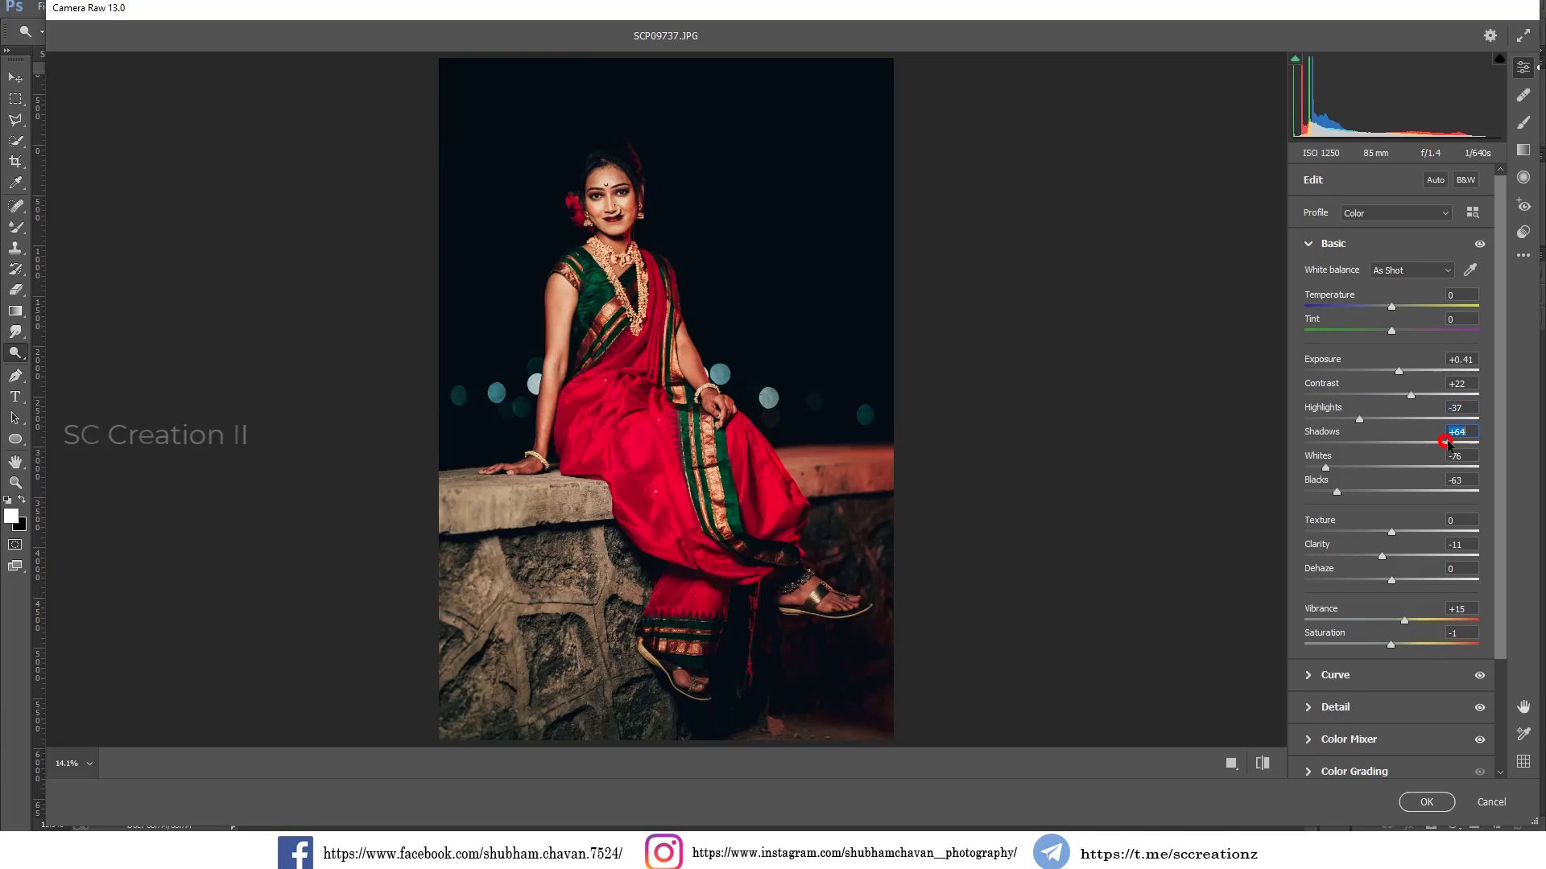
{"action": "mouse_move", "coordinate": [1360, 419]}
{"action": "left_mouse_down"}
{"action": "mouse_move", "coordinate": [1380, 420]}
{"action": "mouse_move", "coordinate": [1348, 467]}
{"action": "left_mouse_up"}
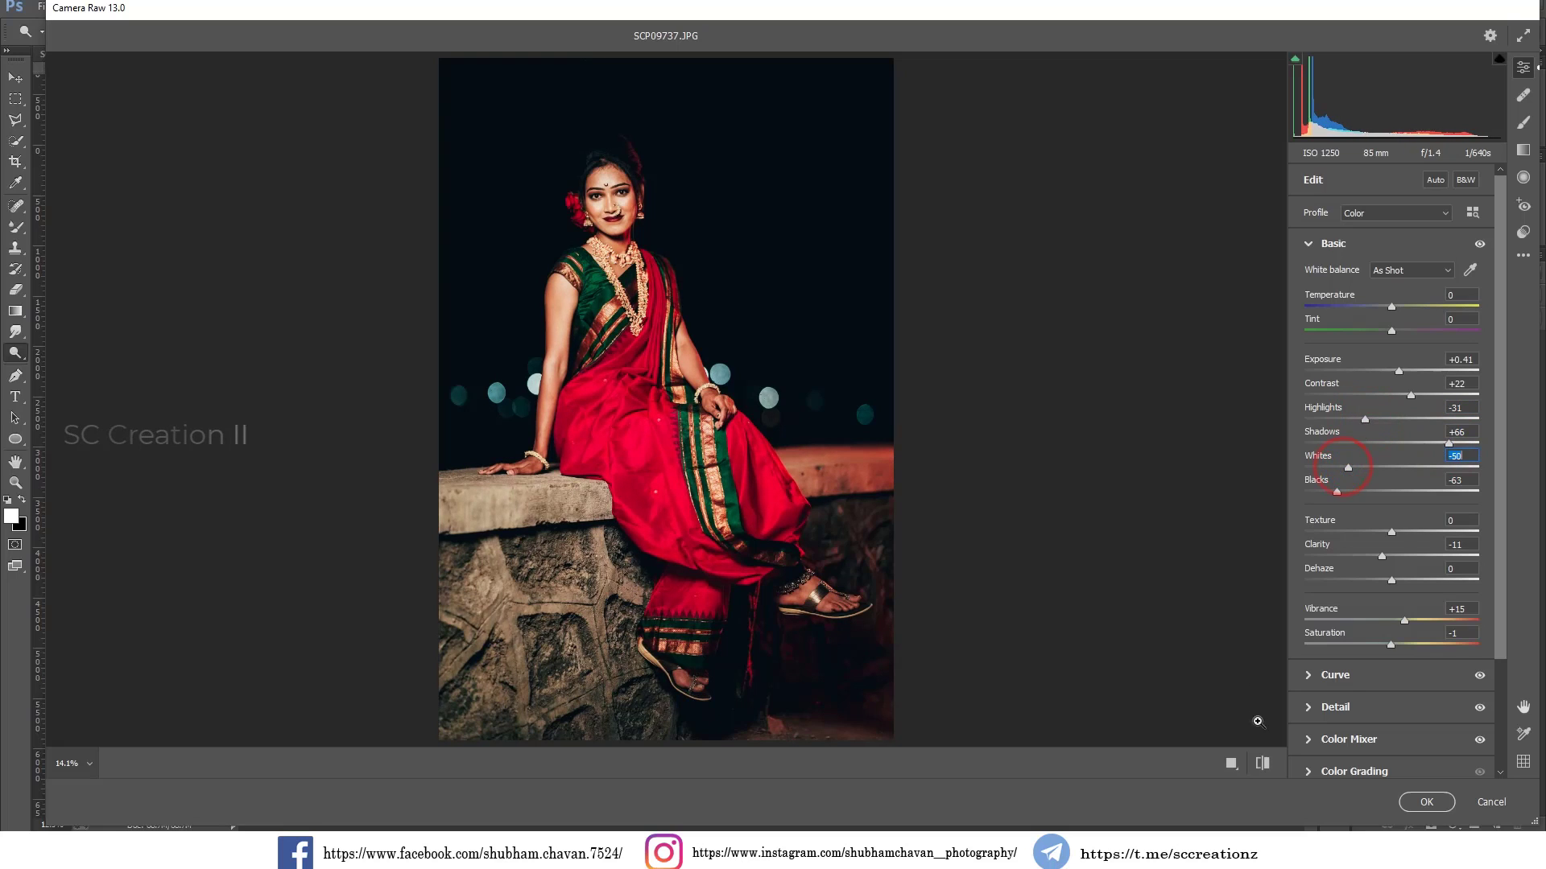
{"action": "left_click", "coordinate": [1426, 802]}
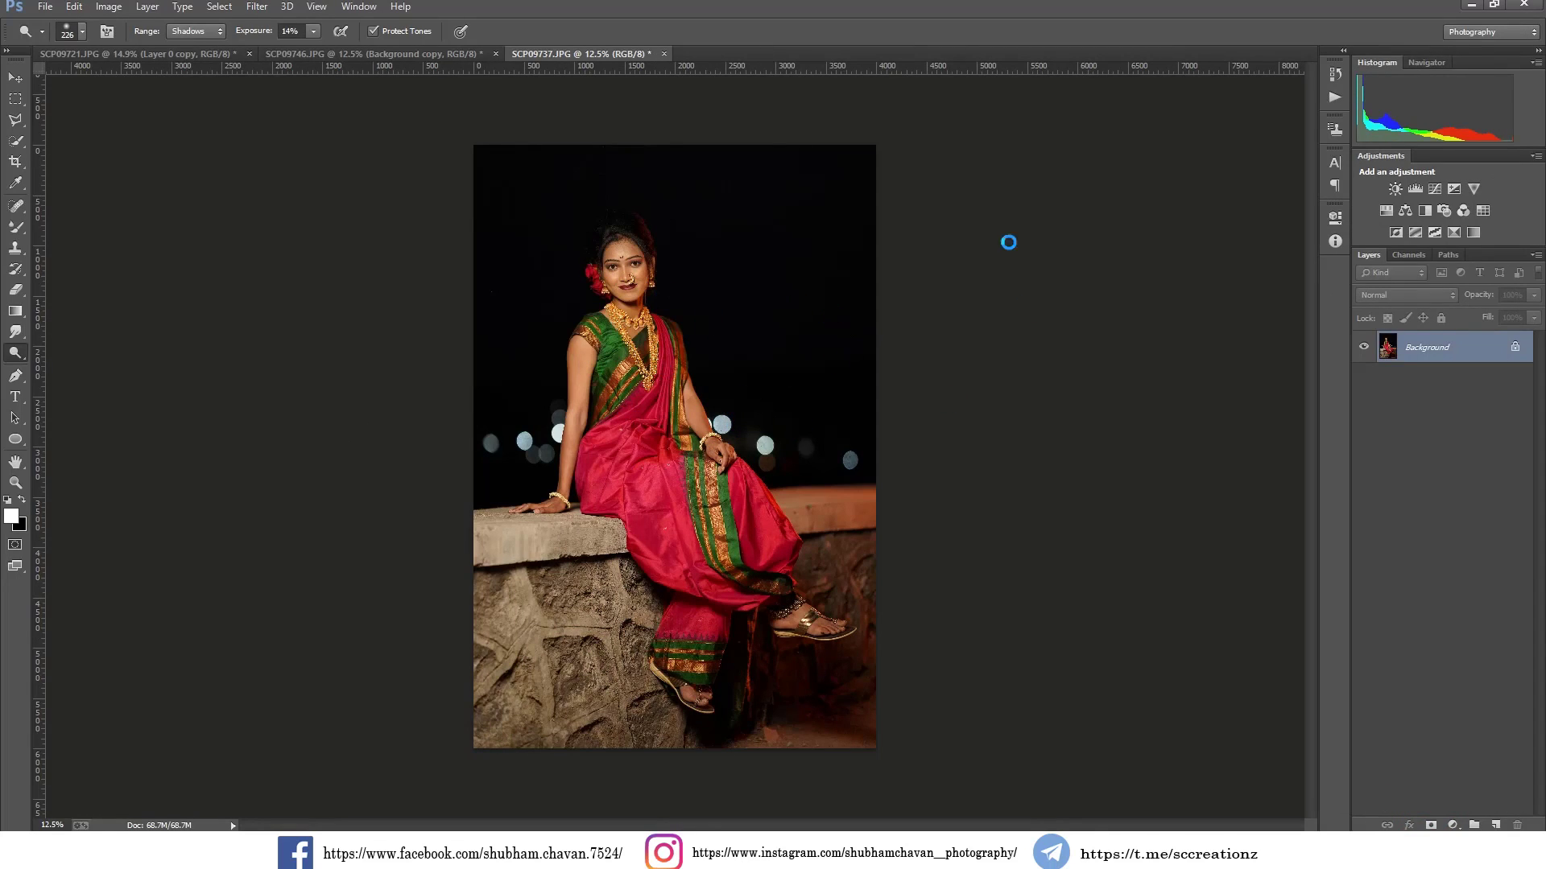
{"action": "scroll", "coordinate": [688, 334], "scroll_direction": "up", "scroll_amount": 1}
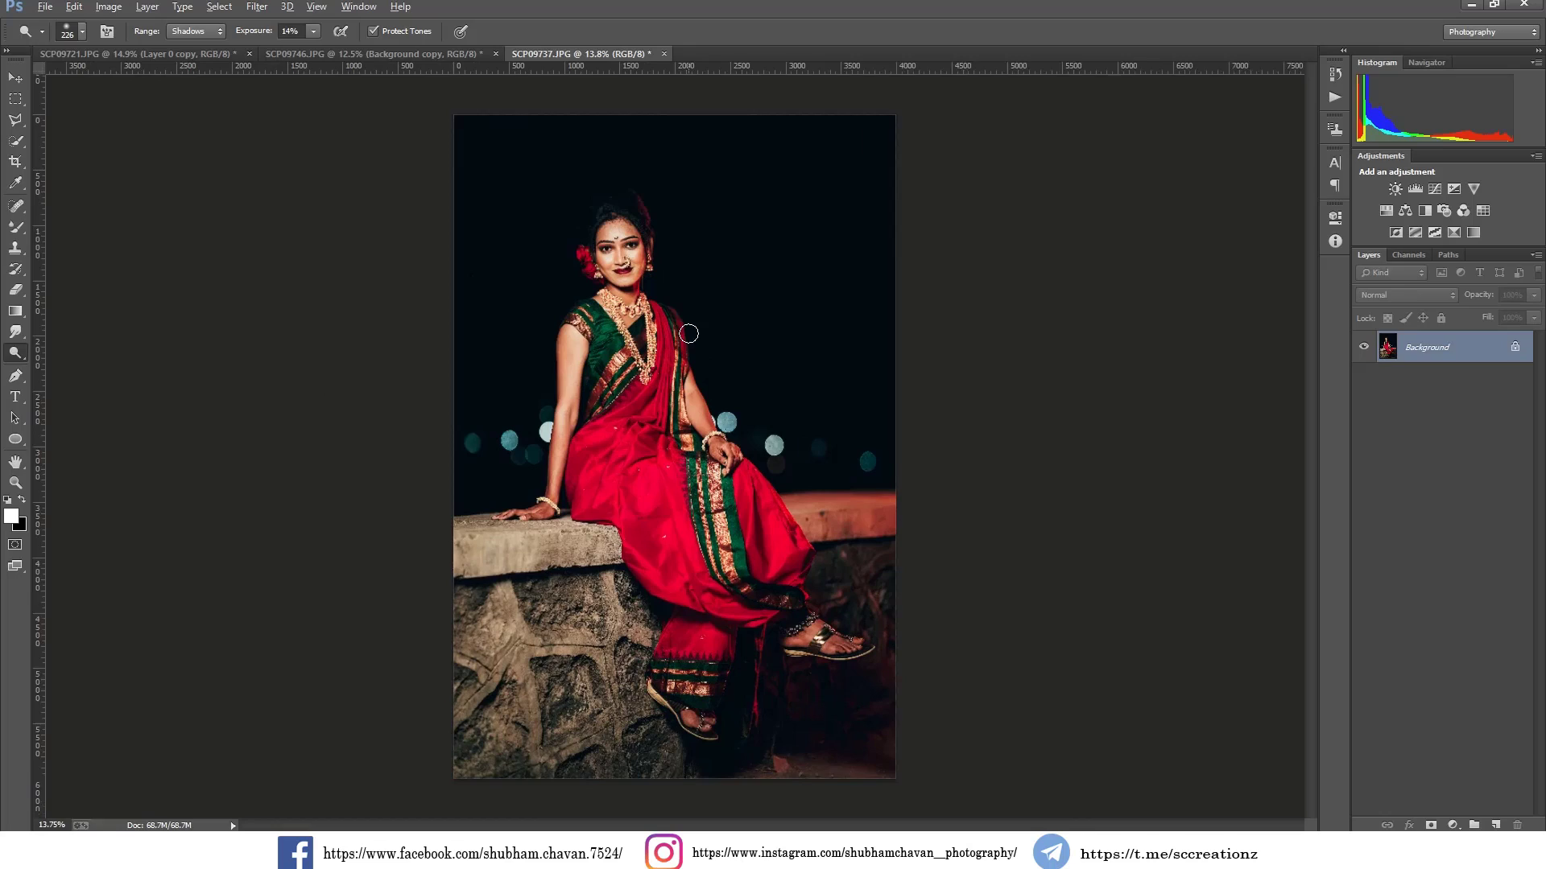
{"action": "scroll", "coordinate": [689, 333], "scroll_direction": "up", "scroll_amount": 1}
{"action": "key", "text": "ctrl+z"}
{"action": "key", "text": "ctrl+z"}
{"action": "key", "text": "ctrl+z"}
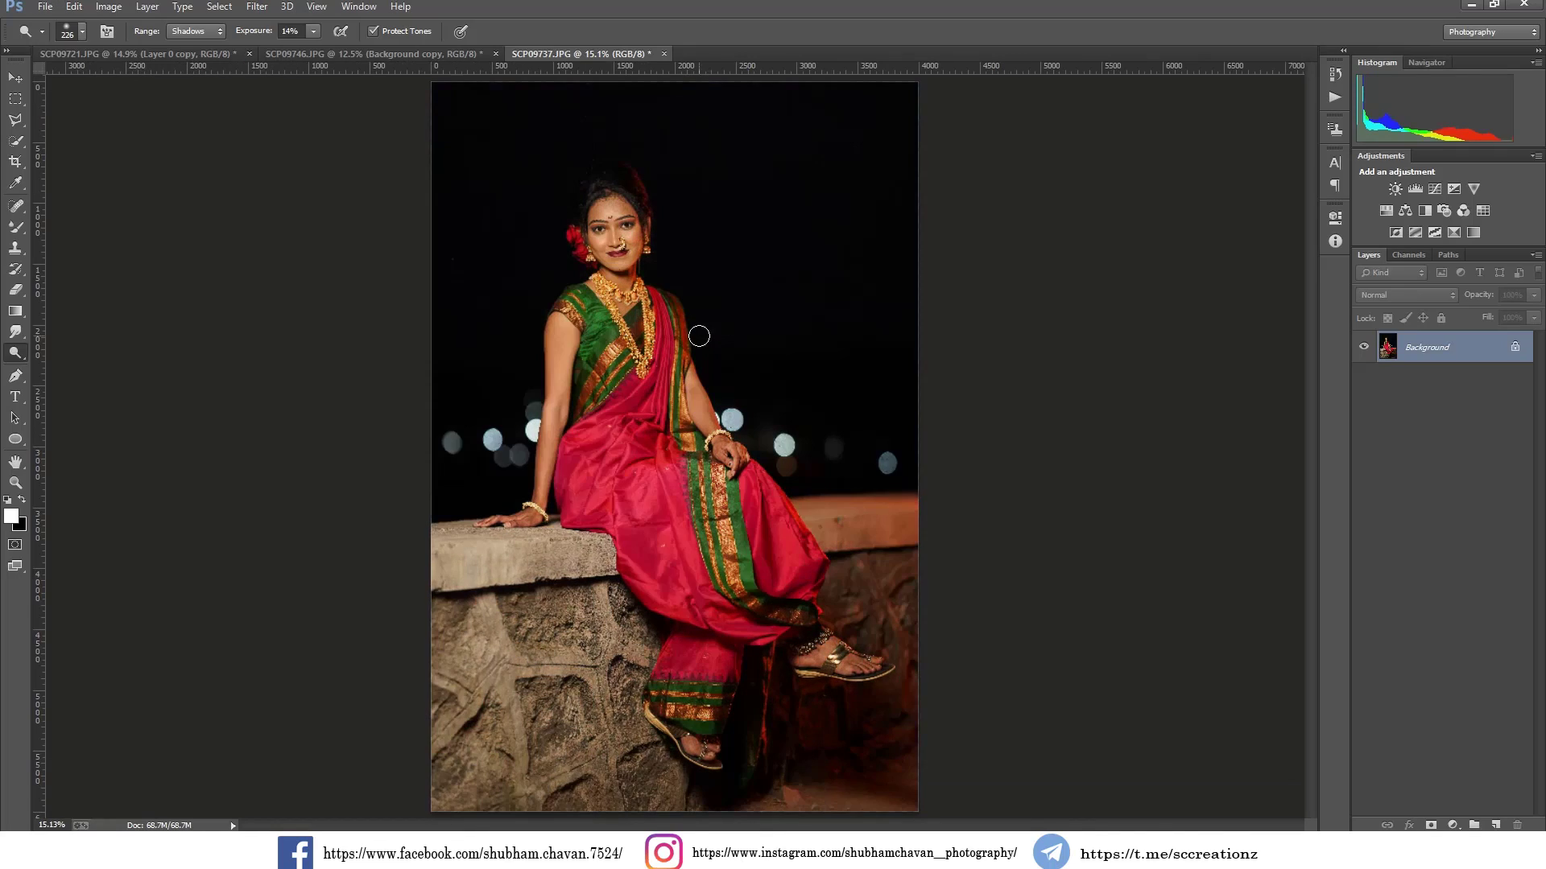